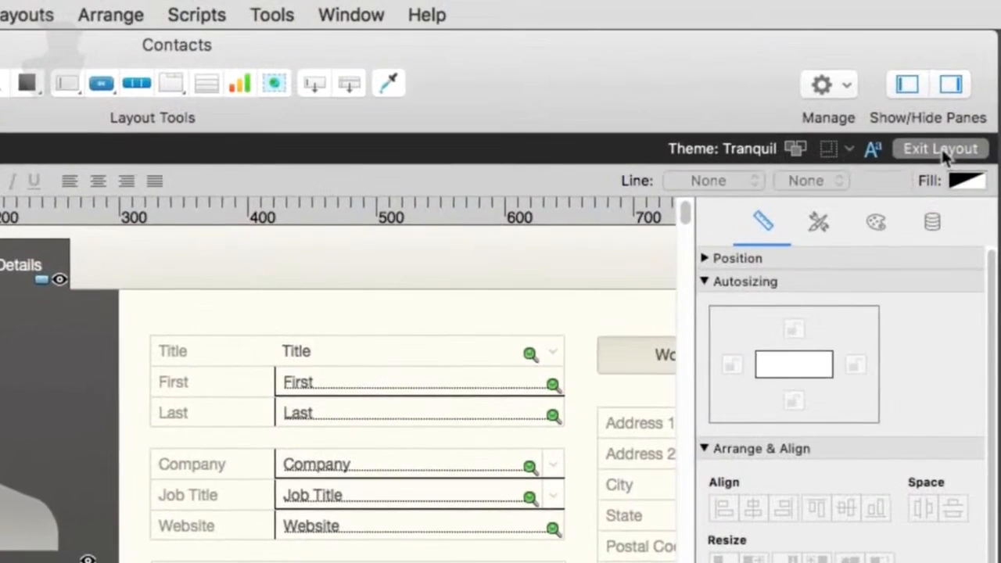
Step: Exit Layout mode on the Contact Details layout and enter it again
{"action": "left_click", "coordinate": [942, 150]}
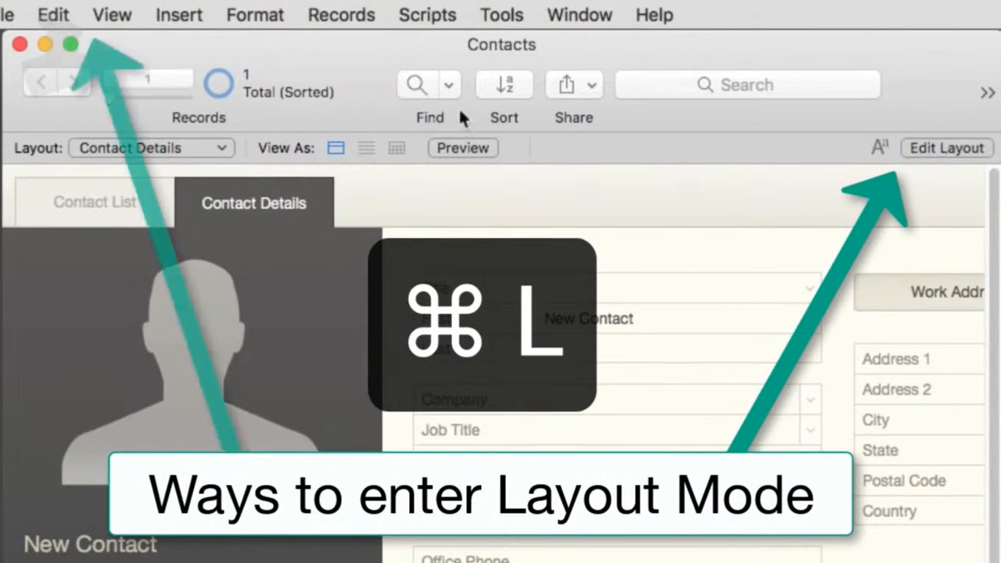
{"action": "left_click", "coordinate": [939, 149]}
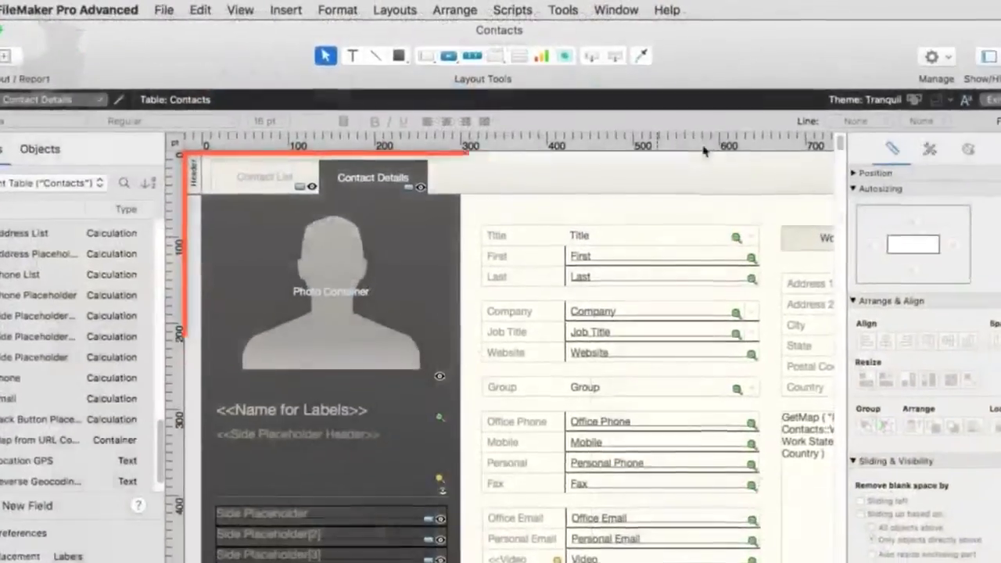
Step: Hide the rulers in the layout view and toggle the visibility of the Inspector pane
{"action": "left_click", "coordinate": [240, 10]}
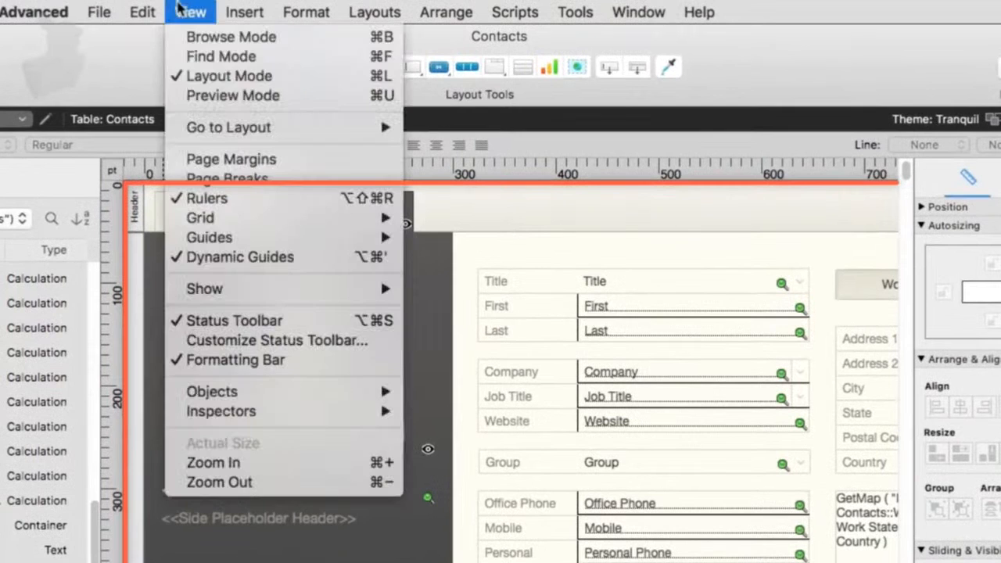
{"action": "left_click", "coordinate": [219, 198]}
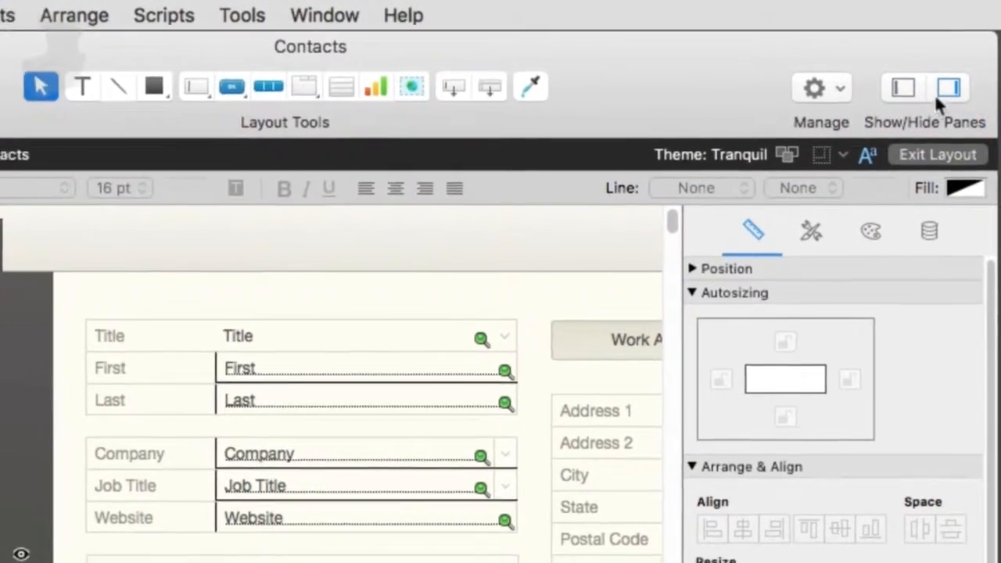
{"action": "left_click", "coordinate": [946, 92]}
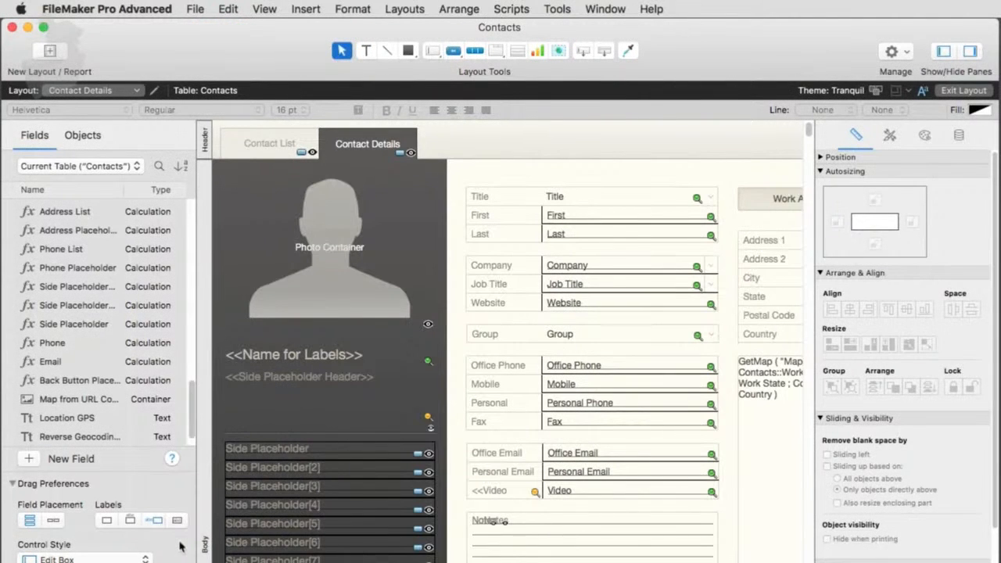
Step: Alternate between Browse mode and Layout mode on the Contact Details layout, ending in Browse mode
{"action": "key", "text": "super+b"}
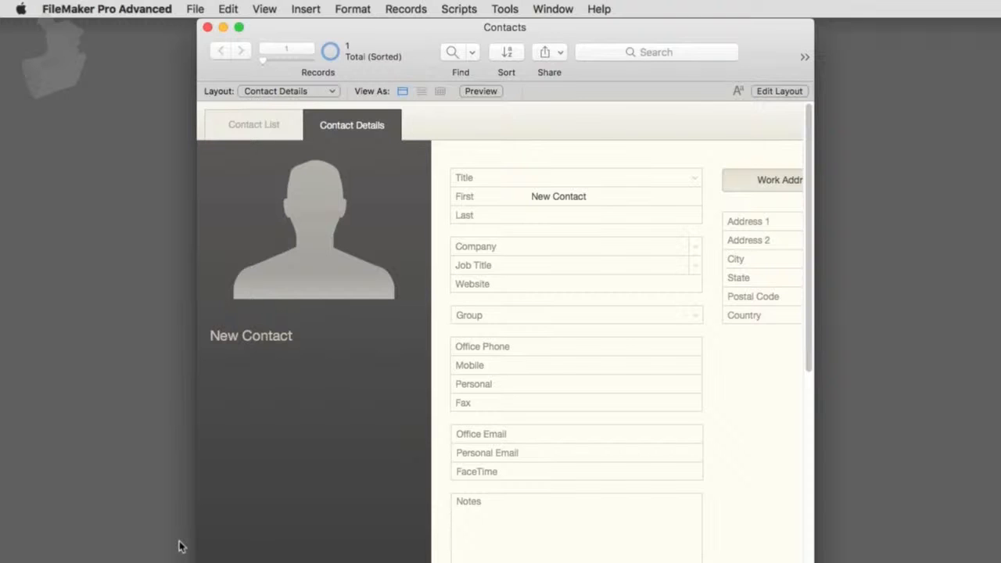
{"action": "key", "text": "super+l"}
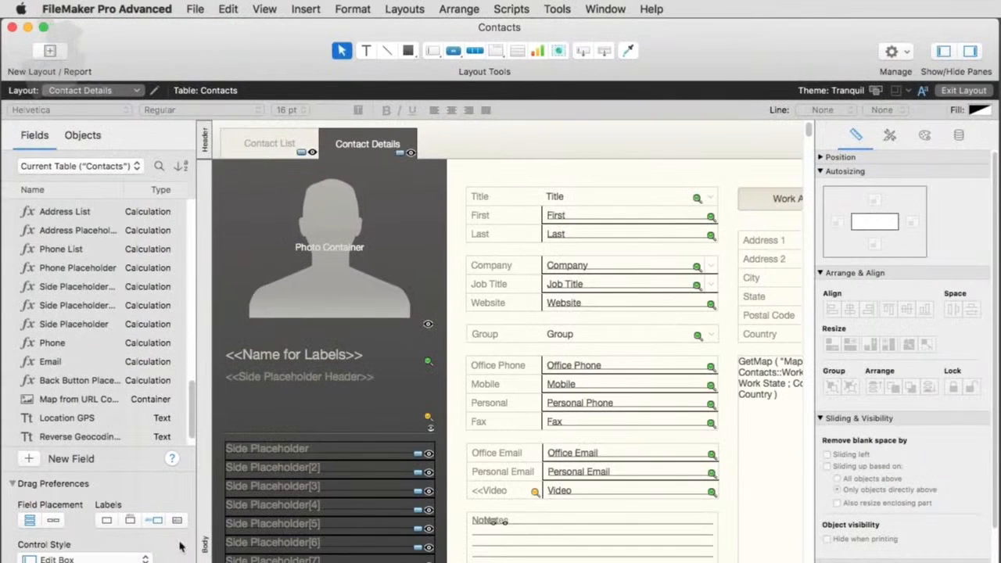
{"action": "key", "text": "super+b"}
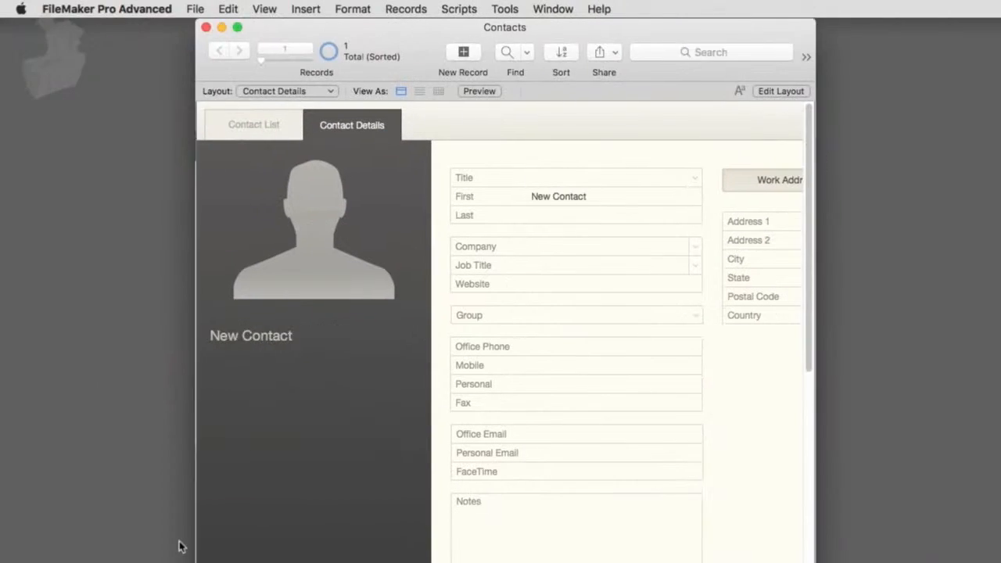
{"action": "key", "text": "super+l"}
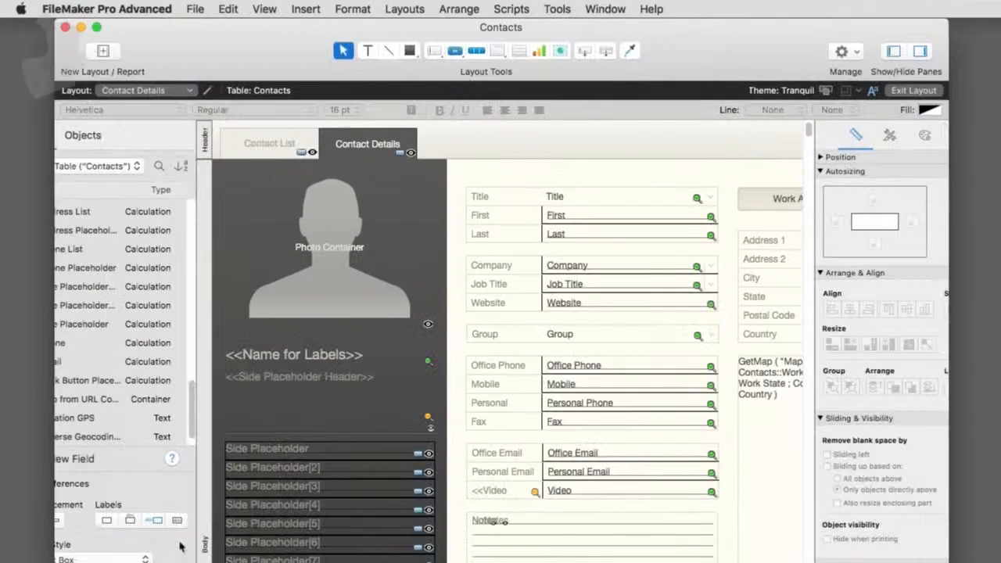
{"action": "key", "text": "super+b"}
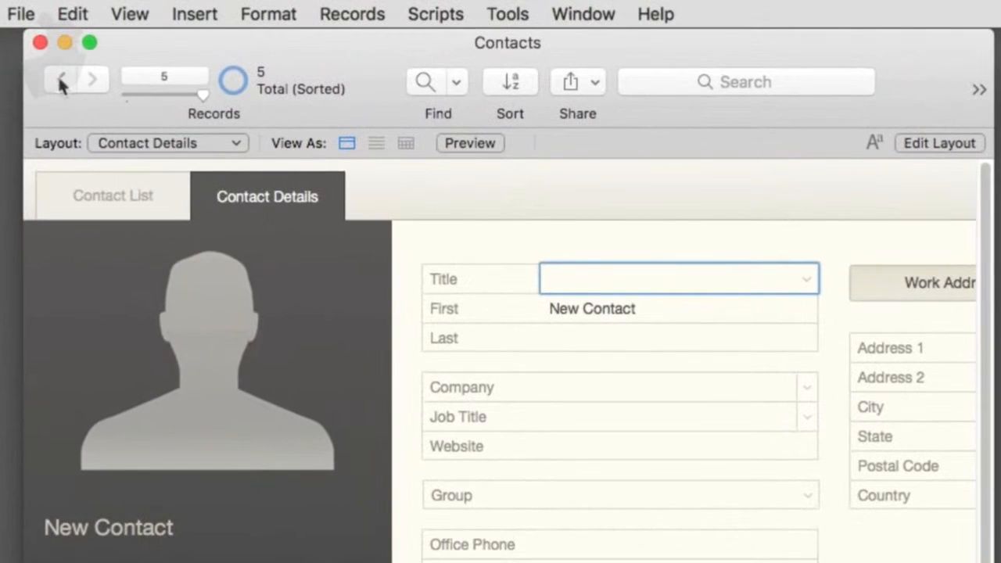
Step: Page through the contact records in Browse mode and return to Layout mode
{"action": "left_click", "coordinate": [97, 73]}
{"action": "left_click", "coordinate": [62, 80]}
{"action": "left_click", "coordinate": [61, 81]}
{"action": "key", "text": "super+l"}
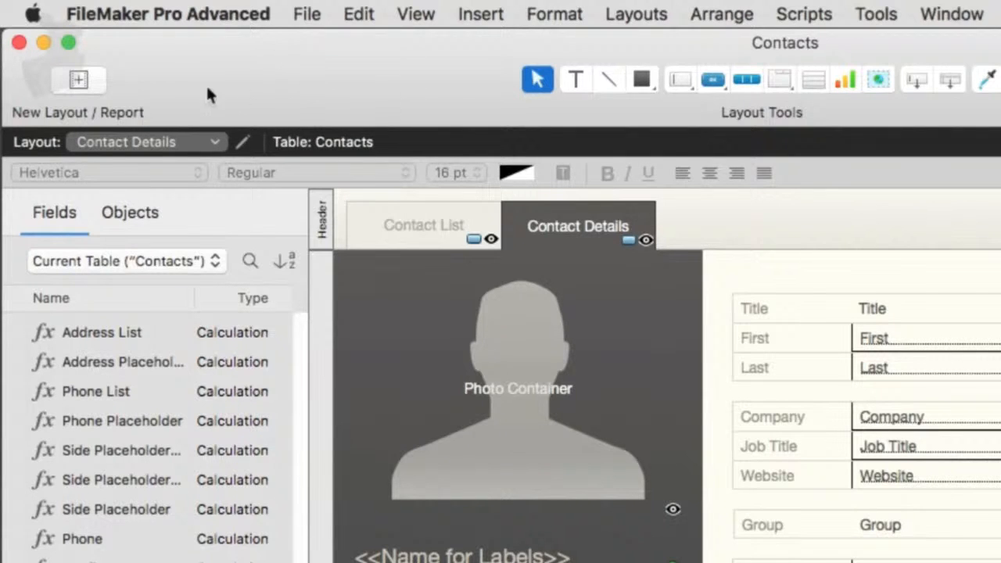
{"action": "left_click", "coordinate": [166, 143]}
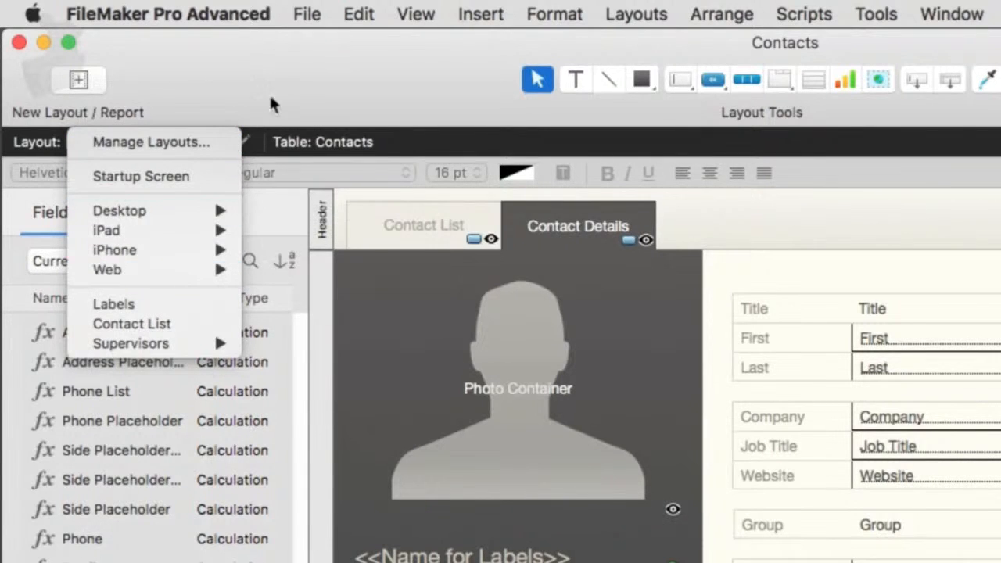
{"action": "left_click", "coordinate": [308, 74]}
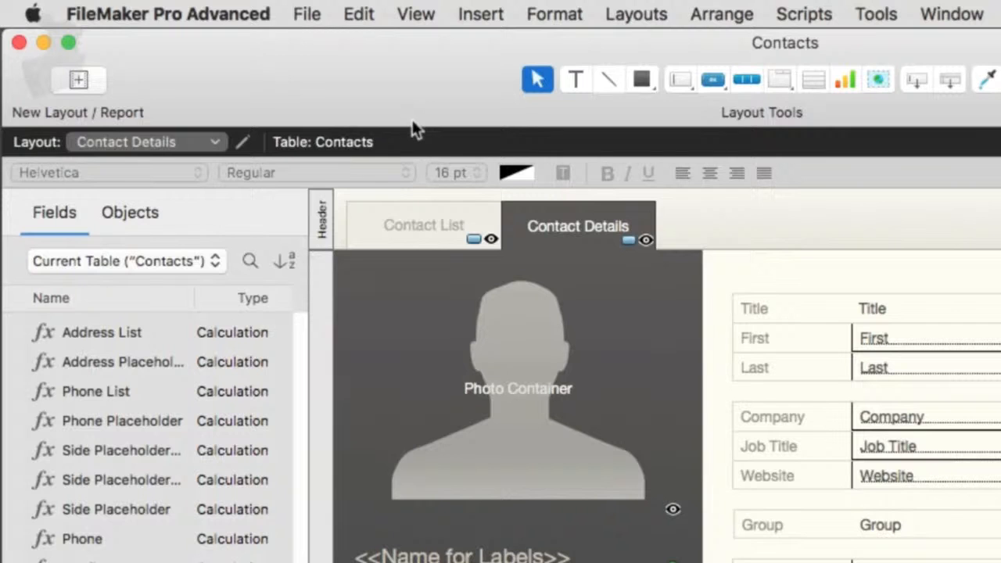
{"action": "left_click", "coordinate": [476, 16]}
{"action": "left_click", "coordinate": [415, 15]}
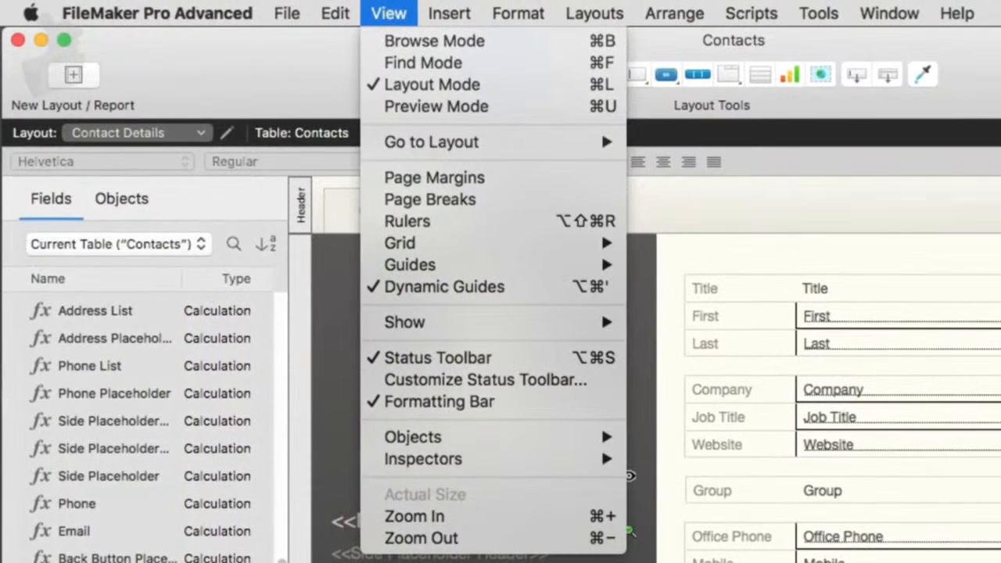
{"action": "left_click", "coordinate": [377, 90]}
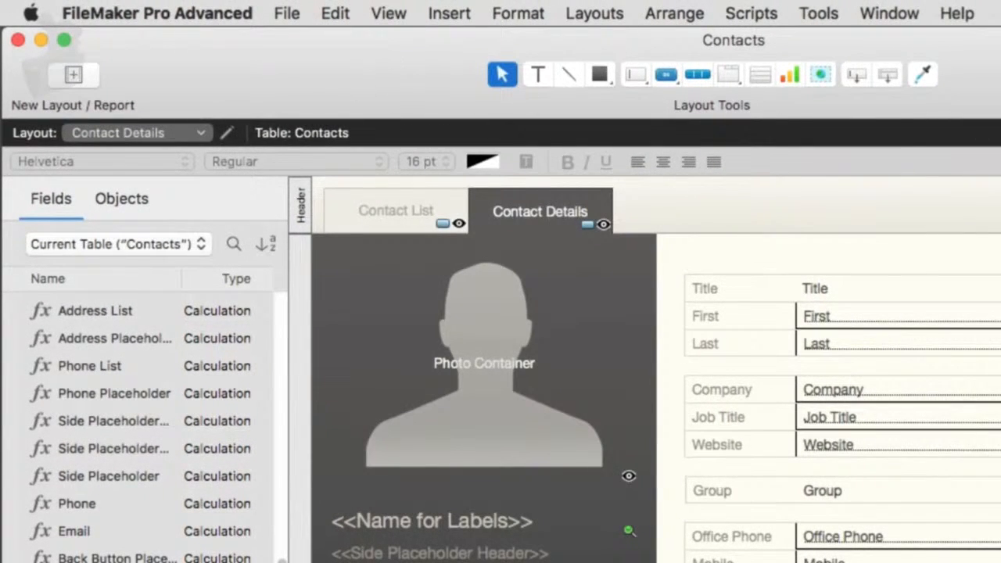
Step: Customize the status toolbar by adding the Layouts navigation item directly after New Layout / Report
{"action": "left_click", "coordinate": [374, 14]}
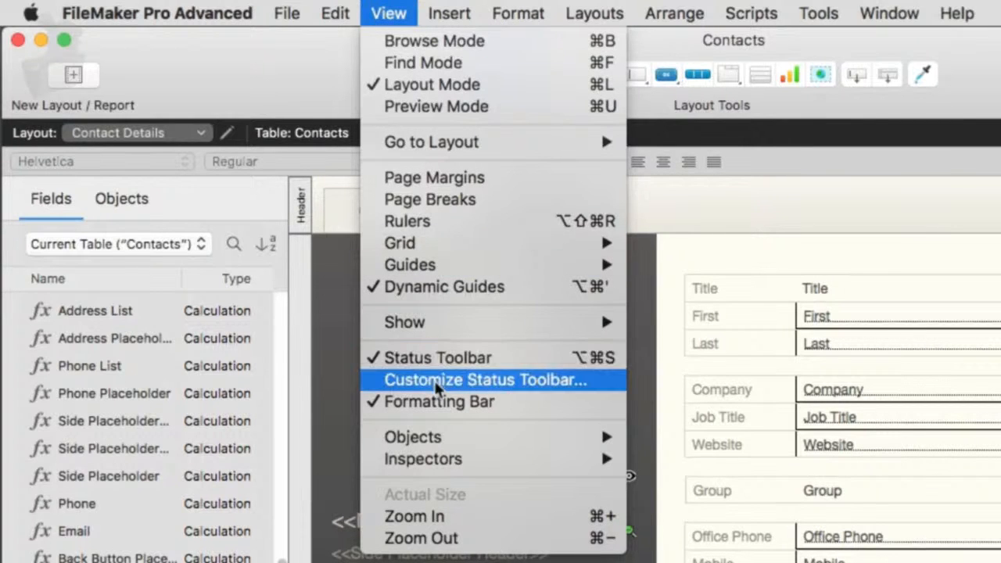
{"action": "left_click", "coordinate": [485, 380]}
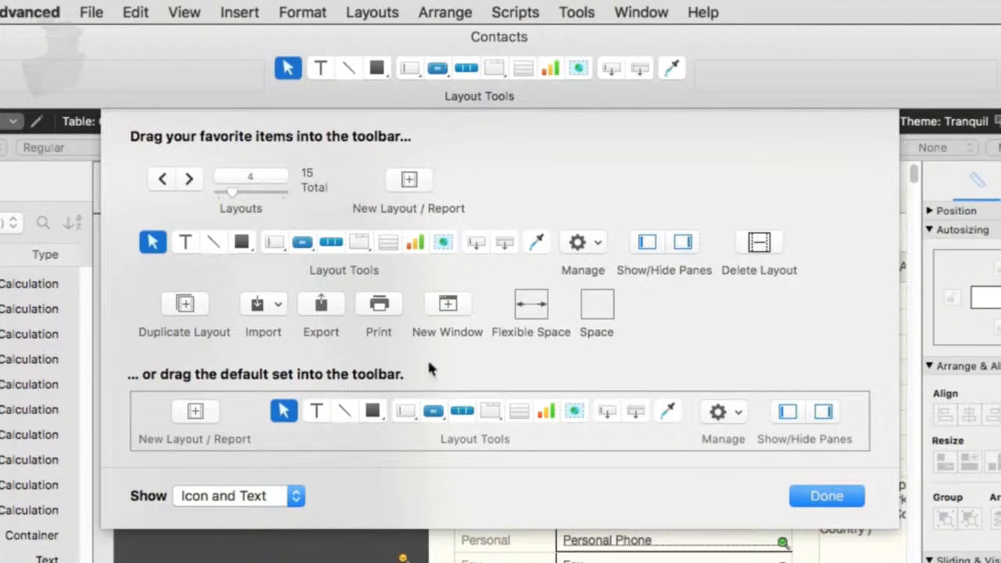
{"action": "left_click_drag", "start_coordinate": [246, 188], "coordinate": [159, 88]}
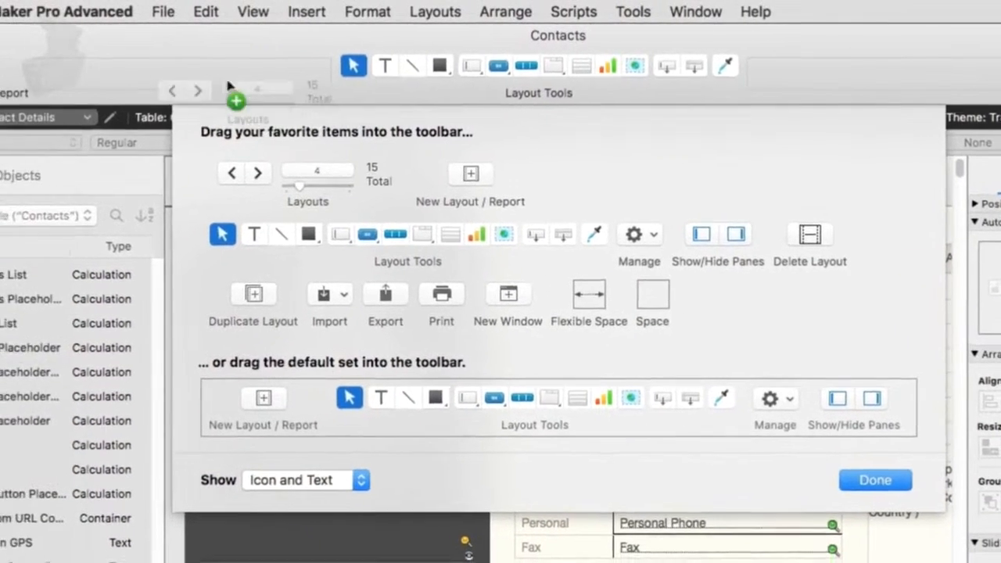
{"action": "left_click_drag", "start_coordinate": [228, 85], "coordinate": [188, 90]}
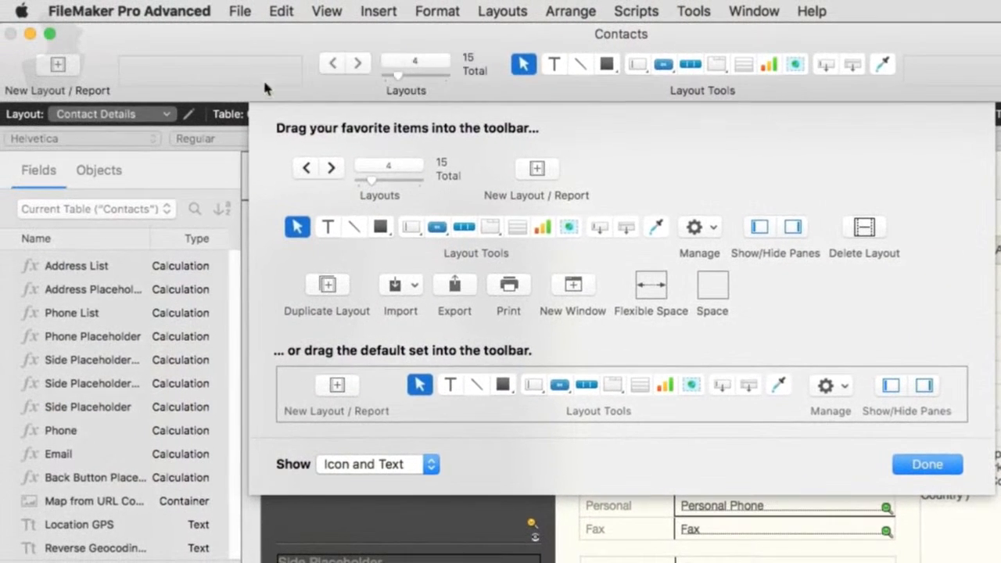
{"action": "left_click_drag", "start_coordinate": [349, 73], "coordinate": [158, 73]}
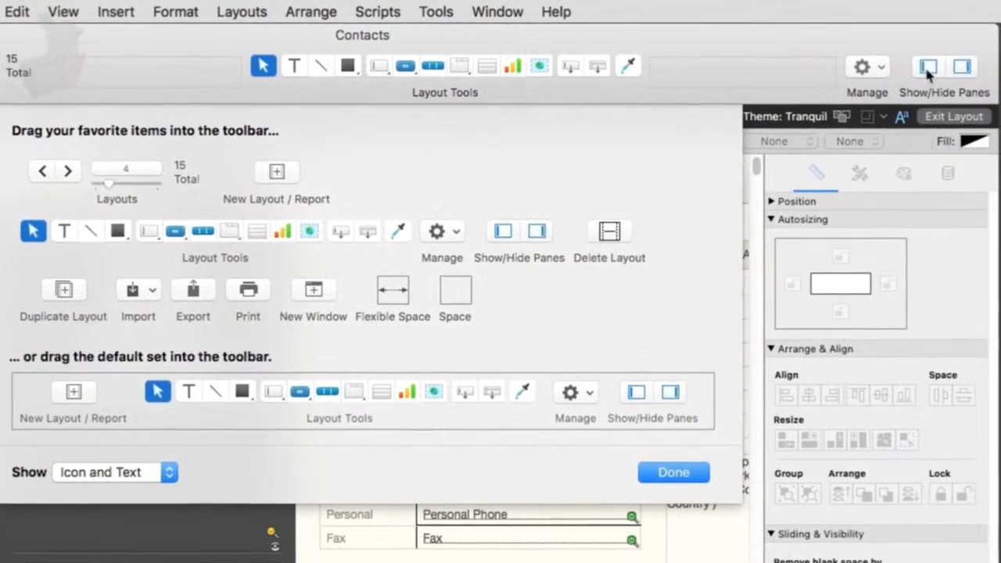
Step: Move the Show/Hide Panes item in front of Manage on the status toolbar and finish the customization
{"action": "left_click_drag", "start_coordinate": [928, 72], "coordinate": [761, 169]}
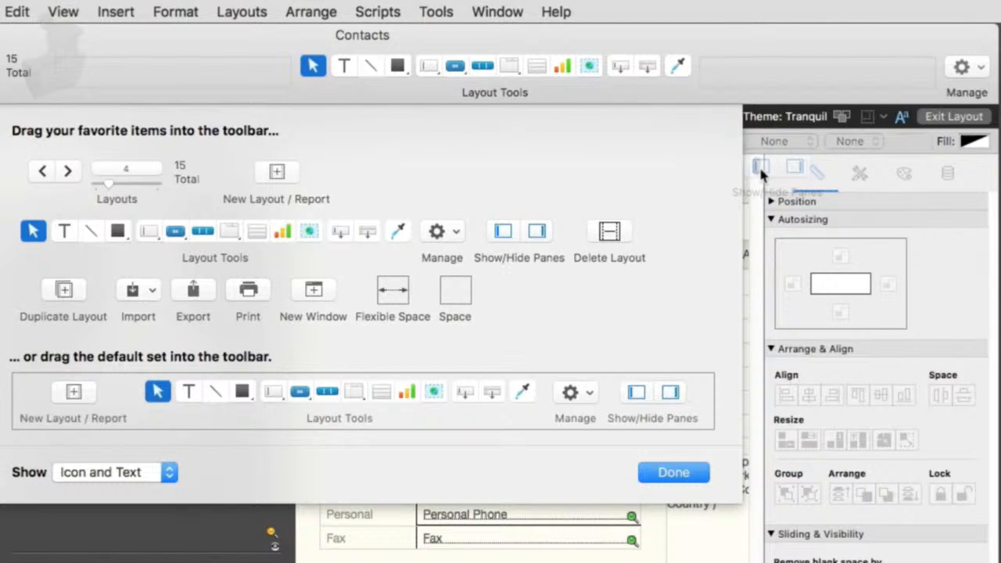
{"action": "left_click_drag", "start_coordinate": [760, 169], "coordinate": [883, 83]}
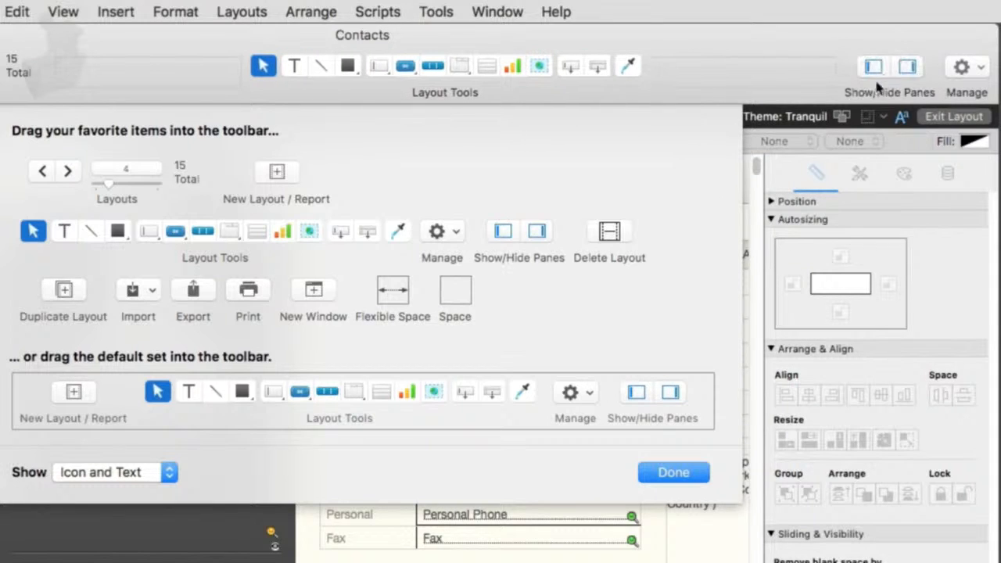
{"action": "left_click", "coordinate": [673, 473]}
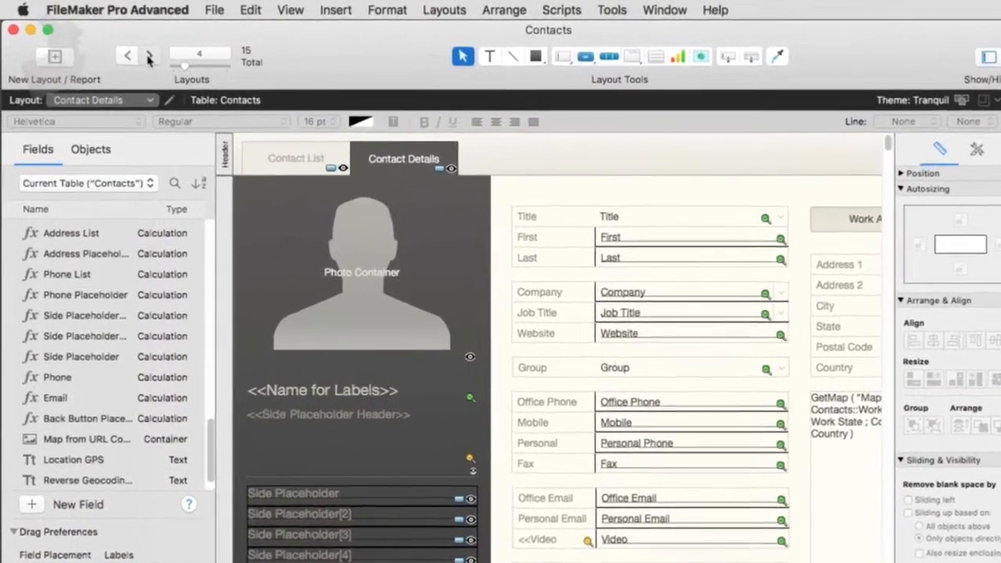
Step: Step forward through the layouts to Contacts | iPhone and back to Contact Details
{"action": "left_click", "coordinate": [136, 52]}
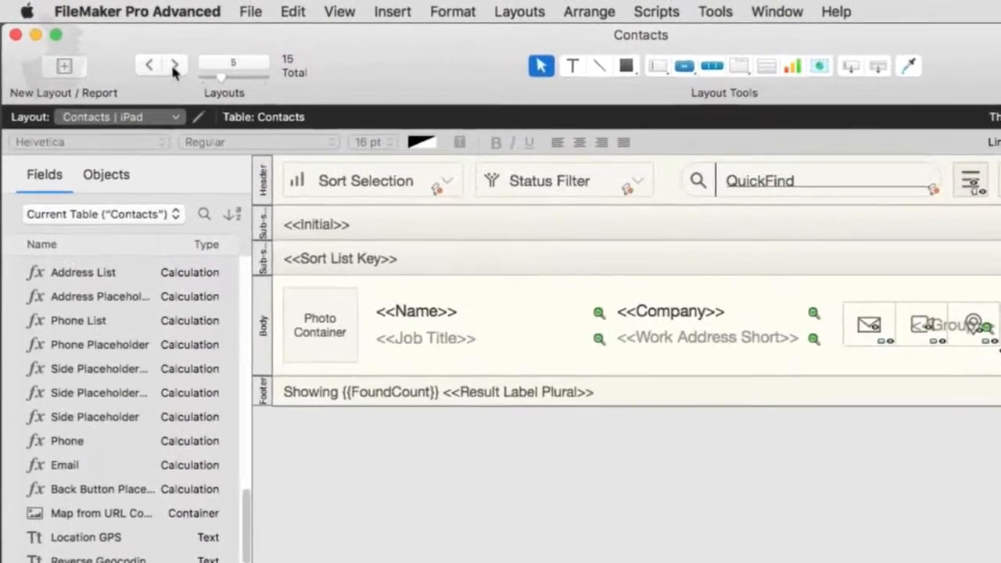
{"action": "left_click", "coordinate": [136, 52]}
{"action": "left_click", "coordinate": [186, 69]}
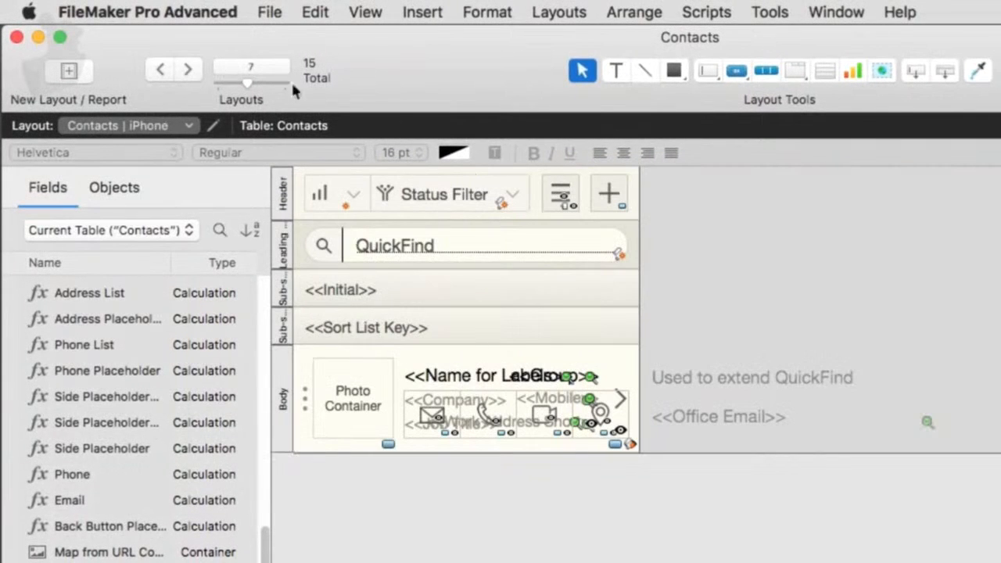
{"action": "left_click", "coordinate": [158, 70]}
{"action": "left_click", "coordinate": [158, 70]}
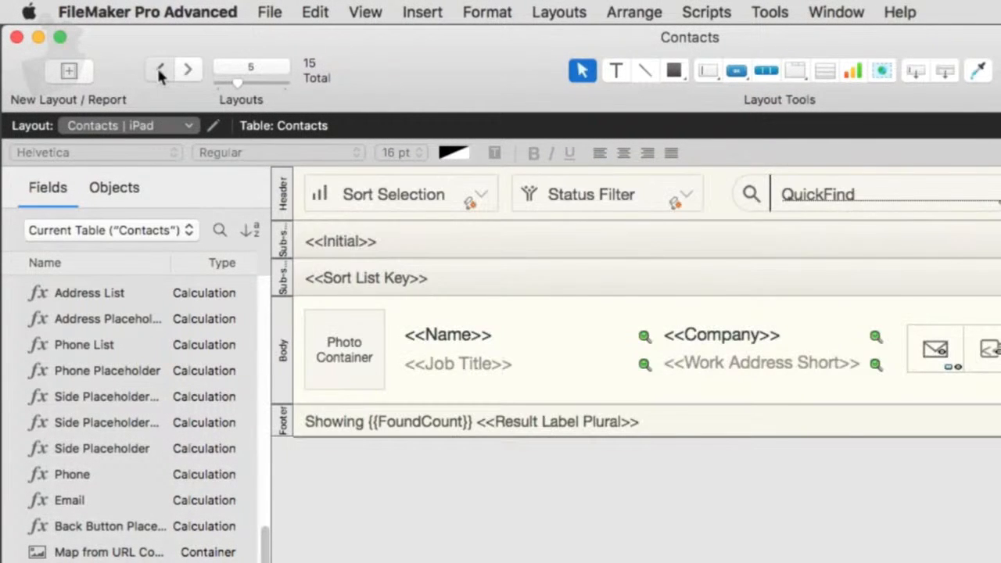
{"action": "left_click", "coordinate": [158, 69]}
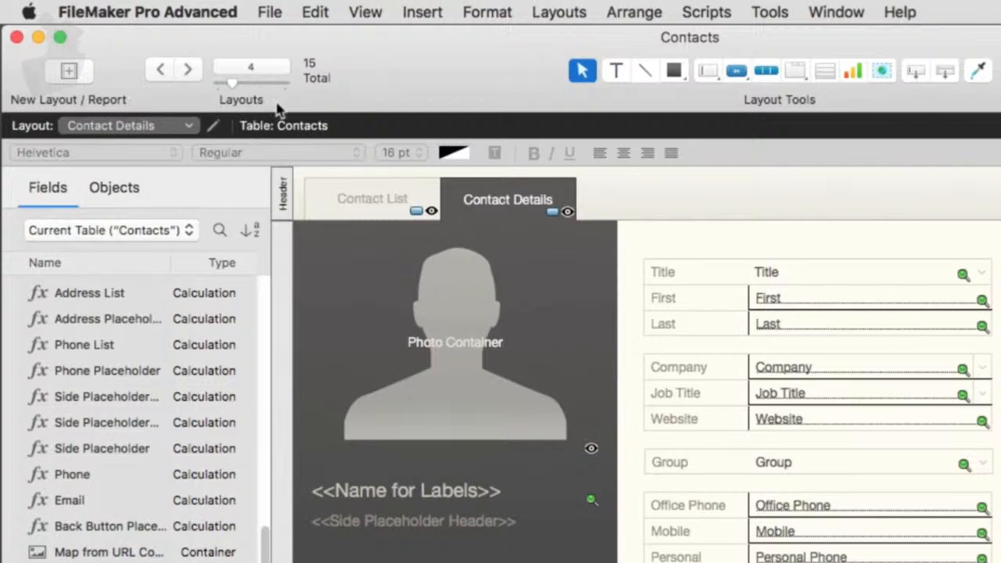
Step: Switch to Browse mode, go to the fourth record and replace its First field with the contact's first name
{"action": "key", "text": "super+b"}
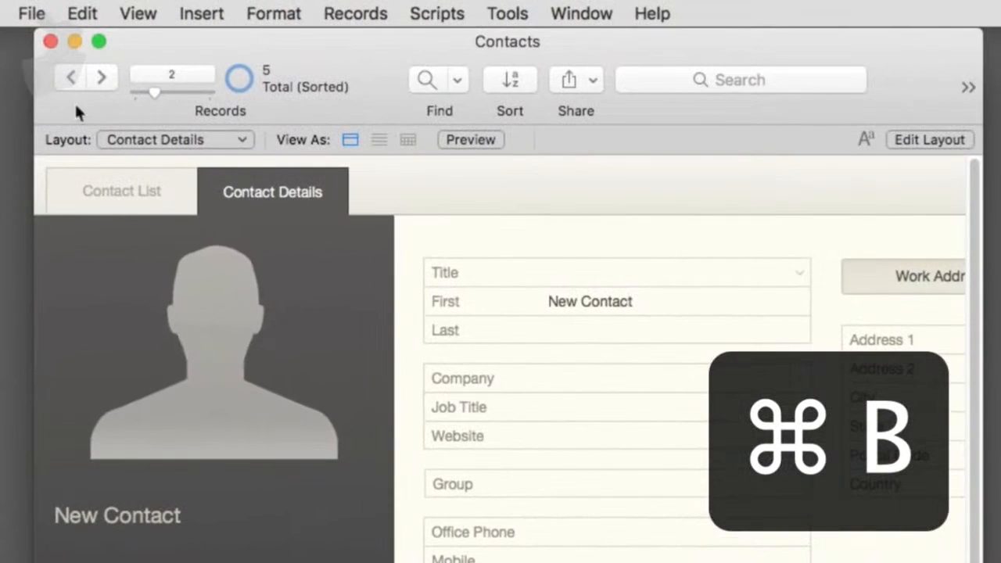
{"action": "left_click", "coordinate": [101, 77]}
{"action": "left_click", "coordinate": [101, 77]}
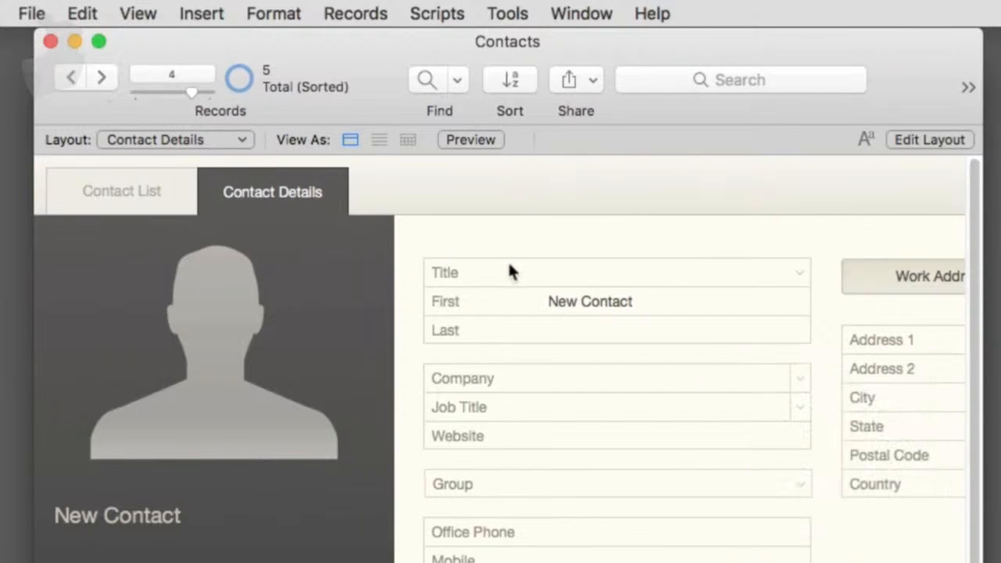
{"action": "left_click", "coordinate": [601, 310]}
{"action": "type", "text": "Fre"}
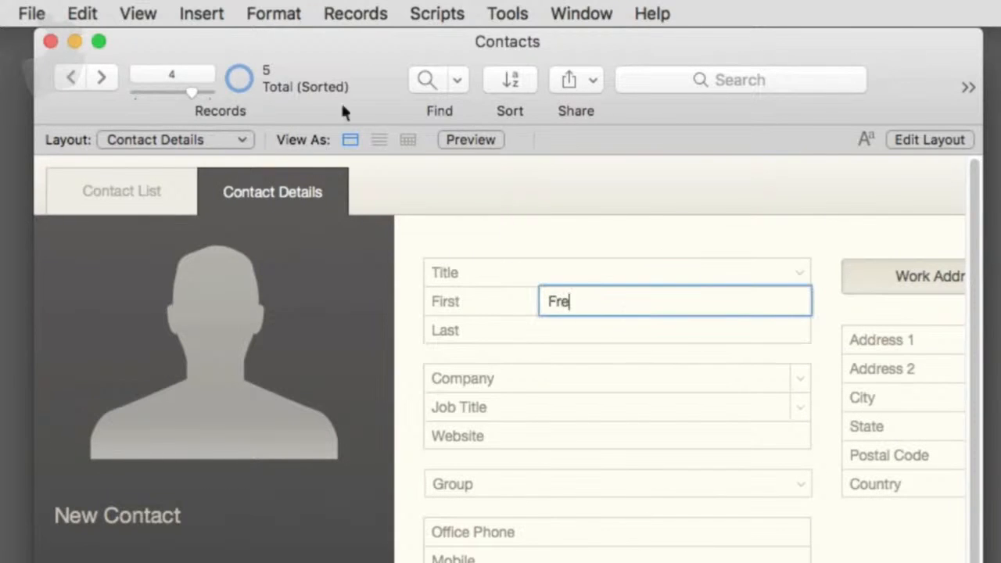
{"action": "type", "text": "d"}
Step: Enter a different first name in the First field of three more contact records, moving backward, and commit the last entry
{"action": "left_click", "coordinate": [66, 82]}
{"action": "type", "text": "S"}
{"action": "key", "text": "super+a"}
{"action": "type", "text": "Sally"}
{"action": "left_click", "coordinate": [70, 82]}
{"action": "type", "text": "Tom"}
{"action": "left_click", "coordinate": [72, 80]}
{"action": "type", "text": "Dana"}
{"action": "left_click", "coordinate": [935, 228]}
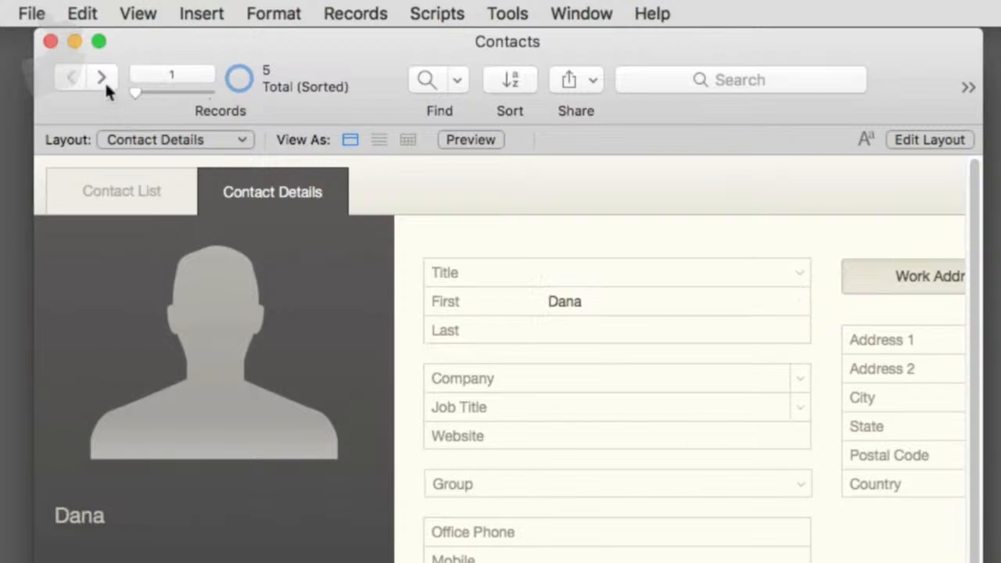
Step: Page forward from the first contact record to the fifth
{"action": "left_click", "coordinate": [103, 78]}
{"action": "left_click", "coordinate": [102, 78]}
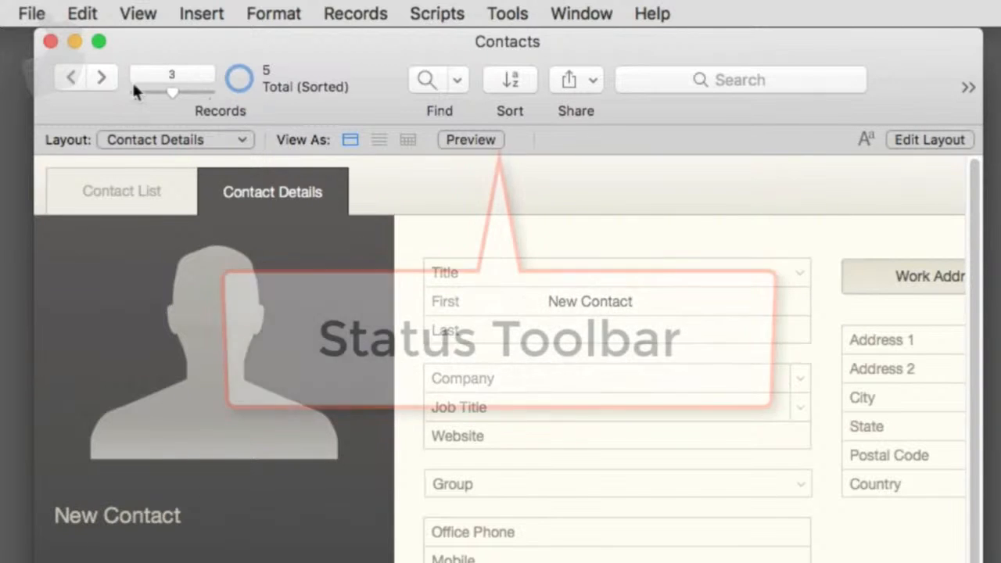
{"action": "left_click", "coordinate": [101, 78]}
{"action": "left_click", "coordinate": [101, 79]}
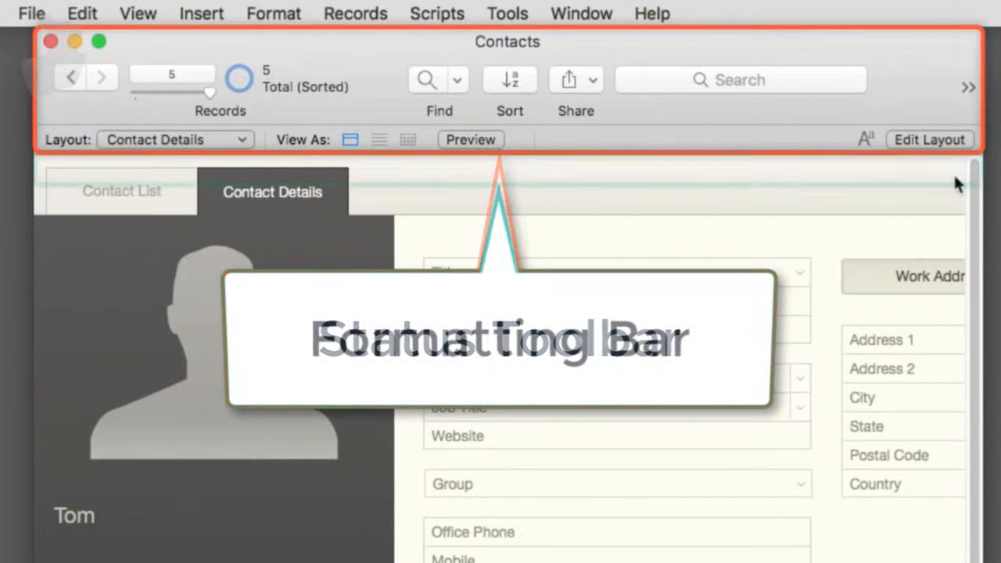
Step: Show the Formatting Bar in Browse mode and hide it again
{"action": "left_click", "coordinate": [866, 140]}
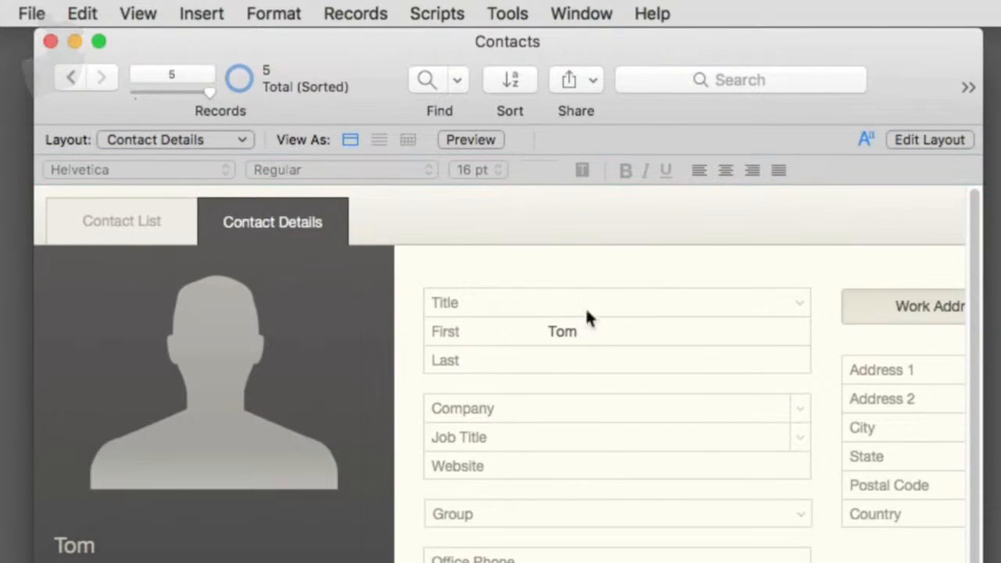
{"action": "left_click", "coordinate": [867, 140]}
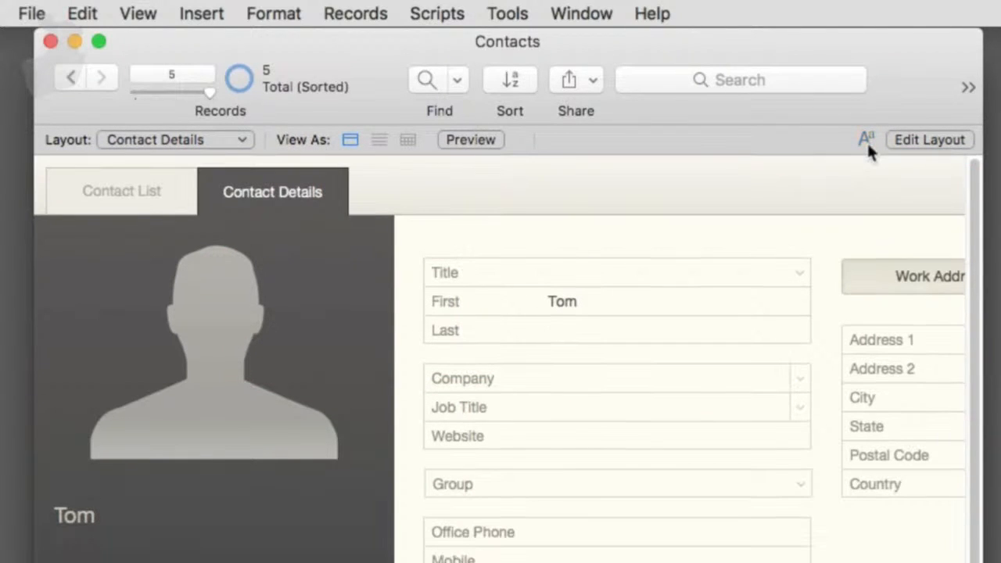
Step: Enter Layout mode and switch to the Contacts | iPad layout
{"action": "left_click", "coordinate": [941, 138]}
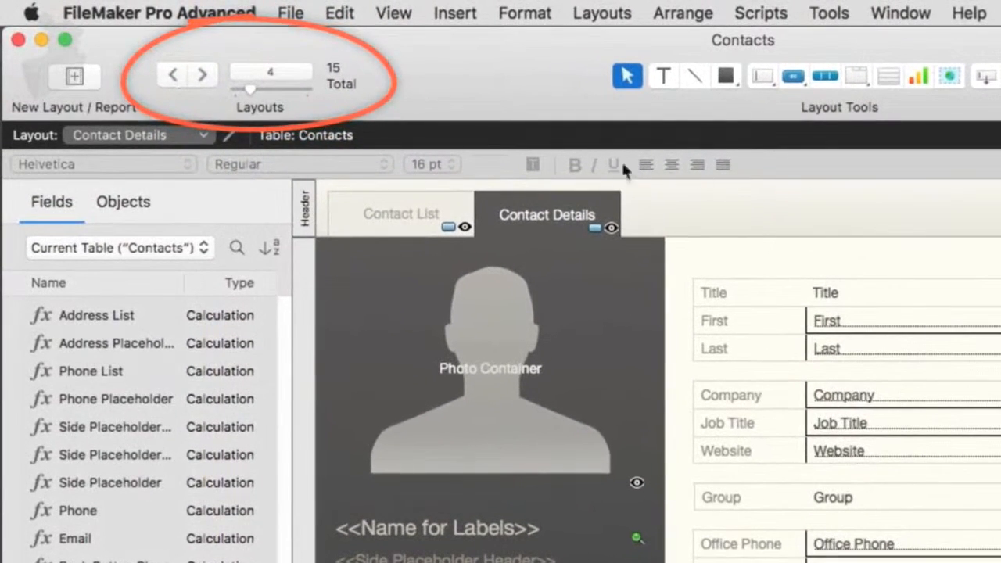
{"action": "left_click", "coordinate": [197, 137]}
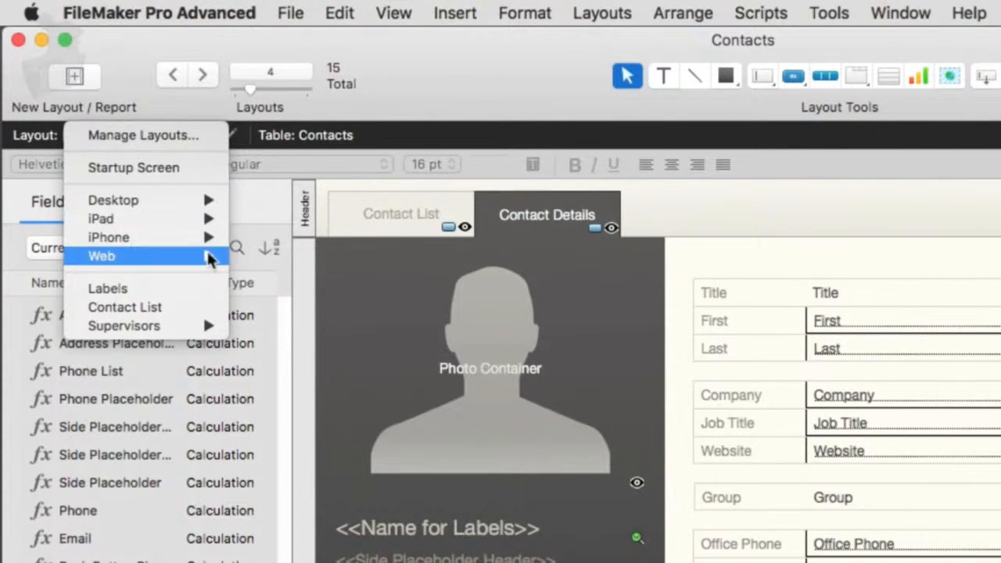
{"action": "left_click", "coordinate": [474, 104]}
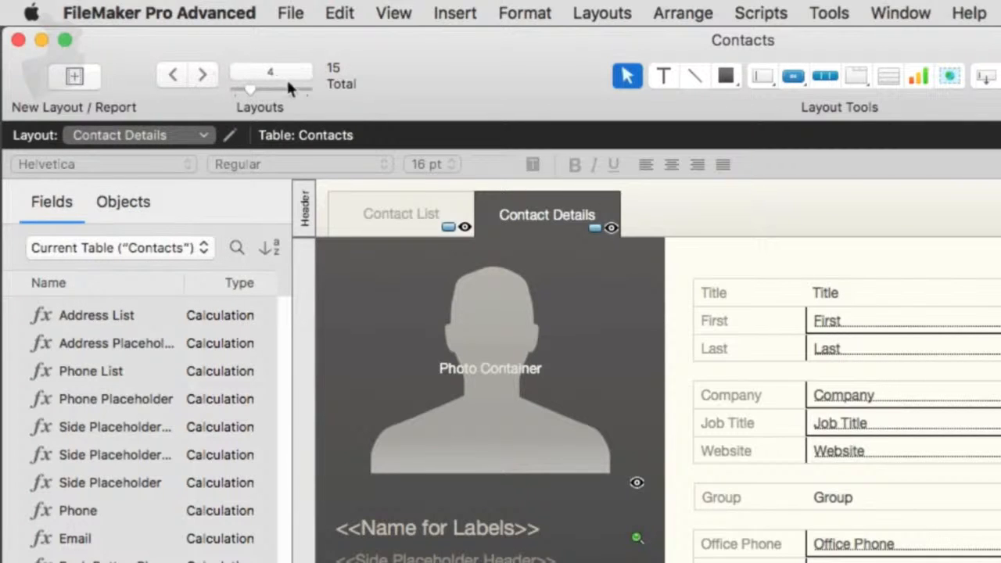
{"action": "left_click", "coordinate": [192, 141]}
{"action": "mouse_move", "coordinate": [199, 218]}
{"action": "left_click", "coordinate": [317, 219]}
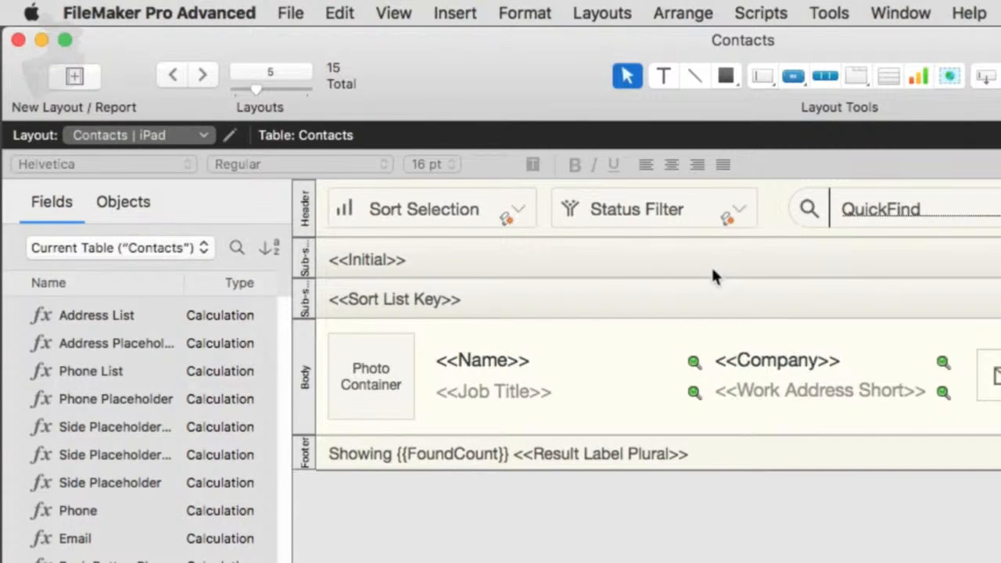
Step: Review the general, views, printing and script trigger settings of the Contacts | iPad layout, then cancel Layout Setup
{"action": "left_click", "coordinate": [230, 138]}
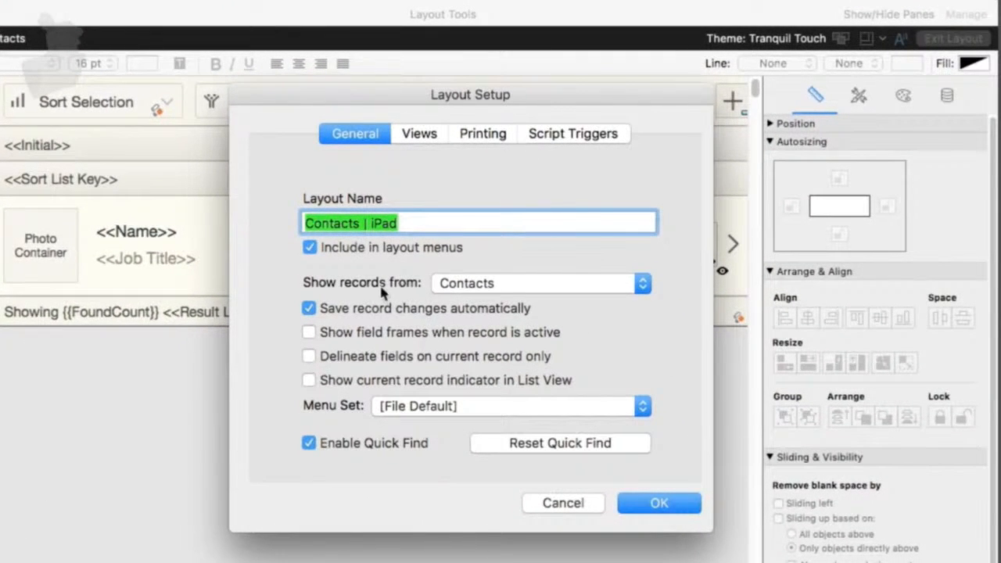
{"action": "left_click", "coordinate": [418, 135]}
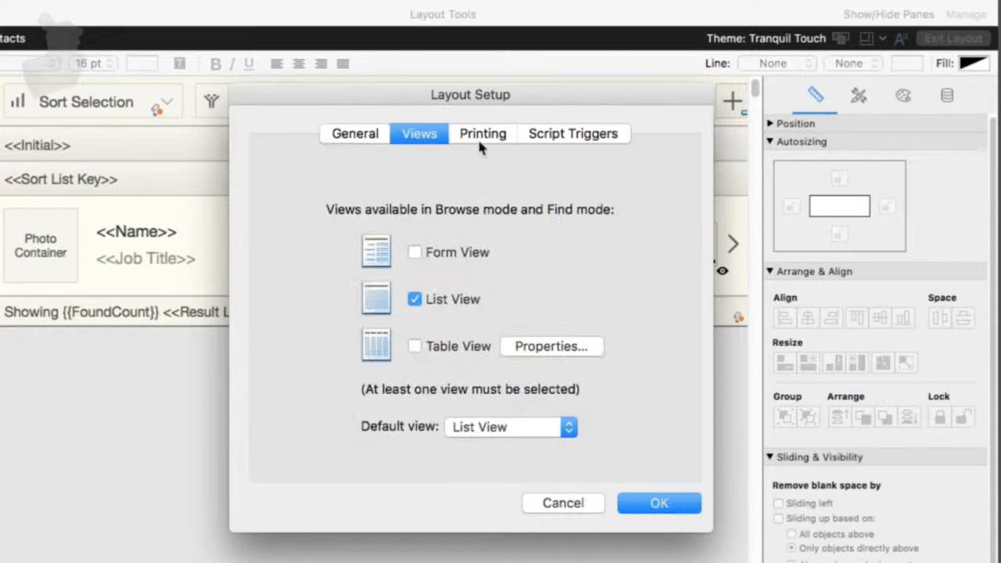
{"action": "left_click", "coordinate": [482, 144]}
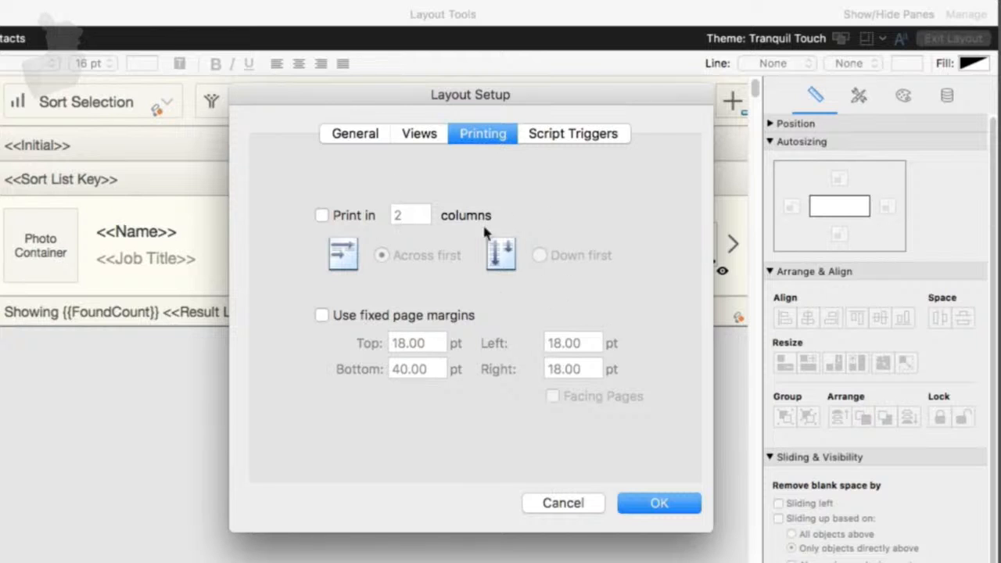
{"action": "left_click", "coordinate": [557, 138]}
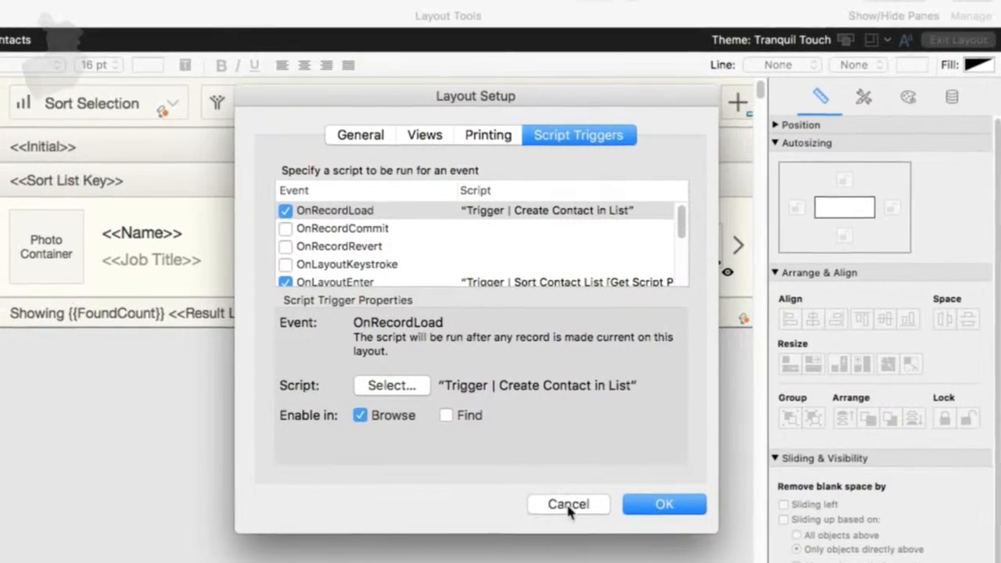
{"action": "left_click", "coordinate": [562, 504]}
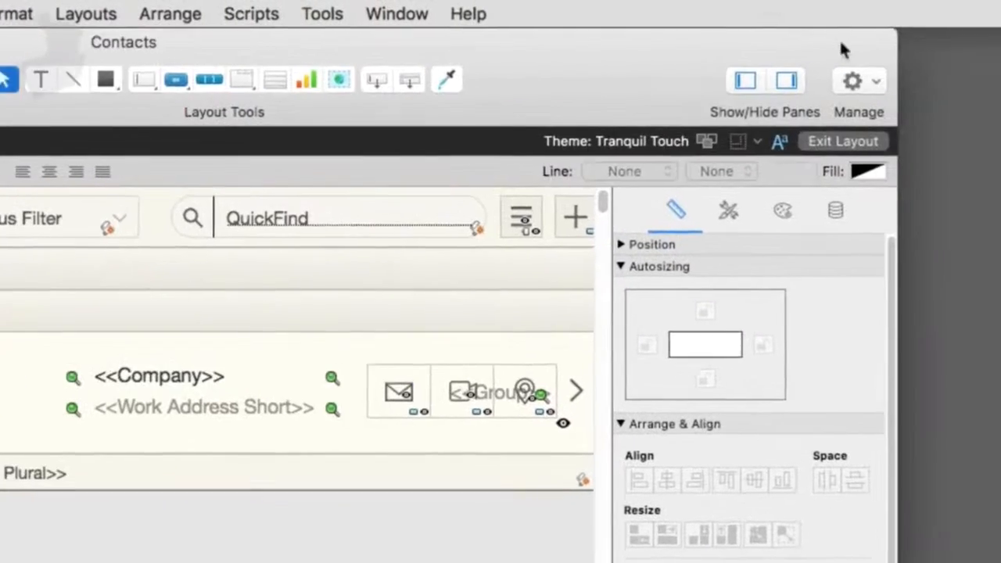
Step: Look over the manageable items offered in the status toolbar, shifting the Contacts window to reveal the whole list
{"action": "left_click", "coordinate": [861, 82]}
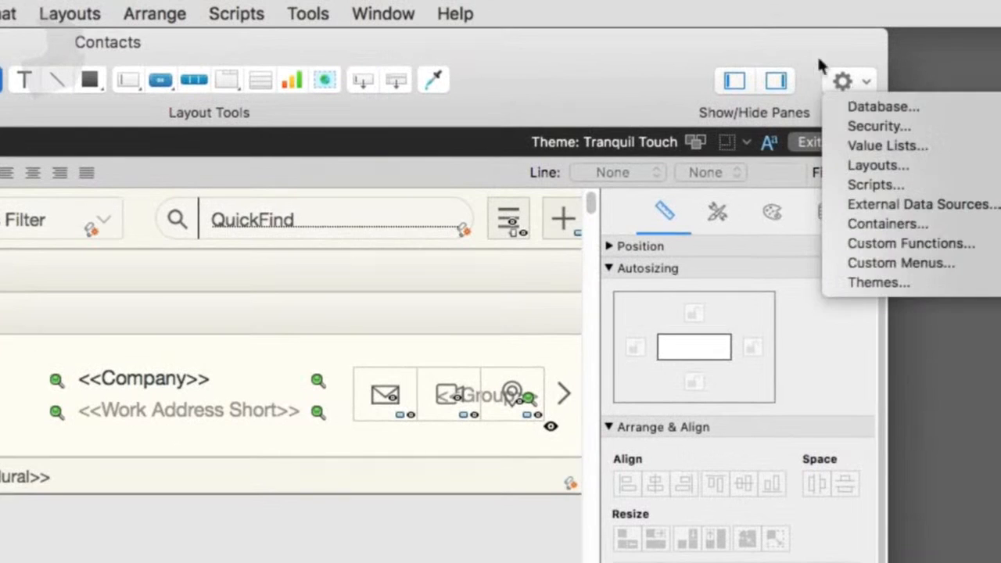
{"action": "left_click_drag", "start_coordinate": [797, 45], "coordinate": [689, 28]}
{"action": "left_click", "coordinate": [730, 82]}
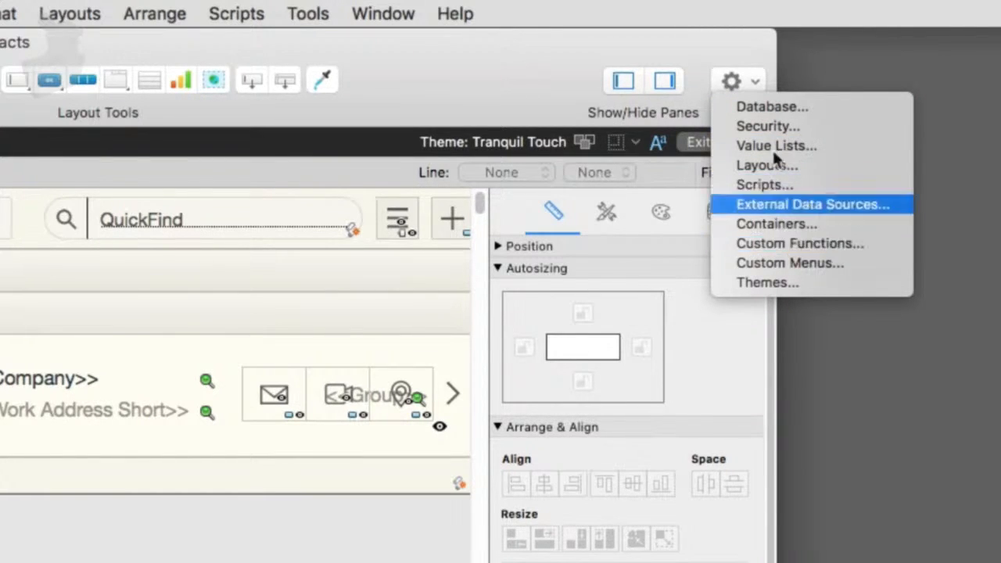
{"action": "left_click", "coordinate": [512, 88]}
Step: Open Manage Database for Contacts, review its fields, tables and relationships graph, and cancel
{"action": "left_click", "coordinate": [201, 13]}
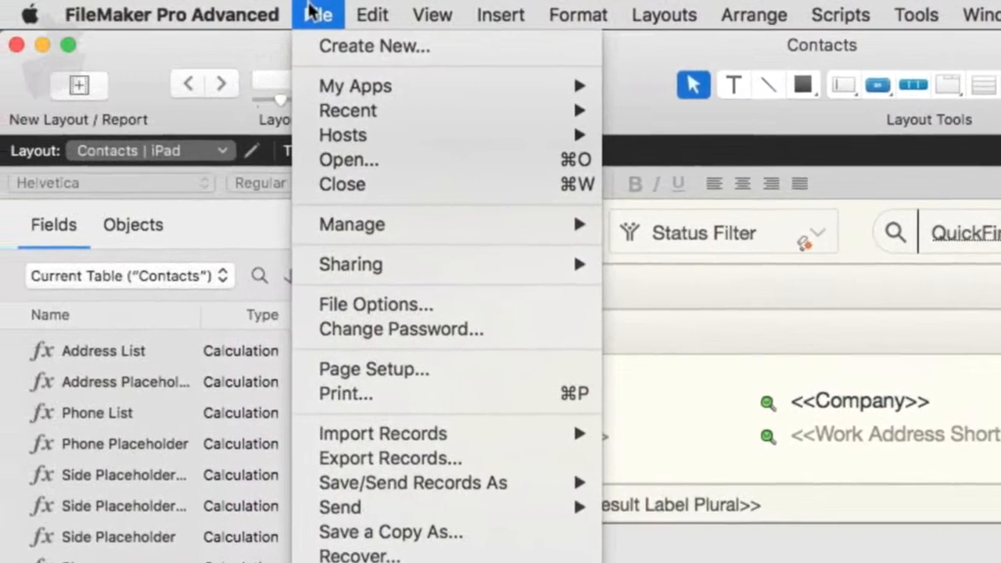
{"action": "mouse_move", "coordinate": [331, 225]}
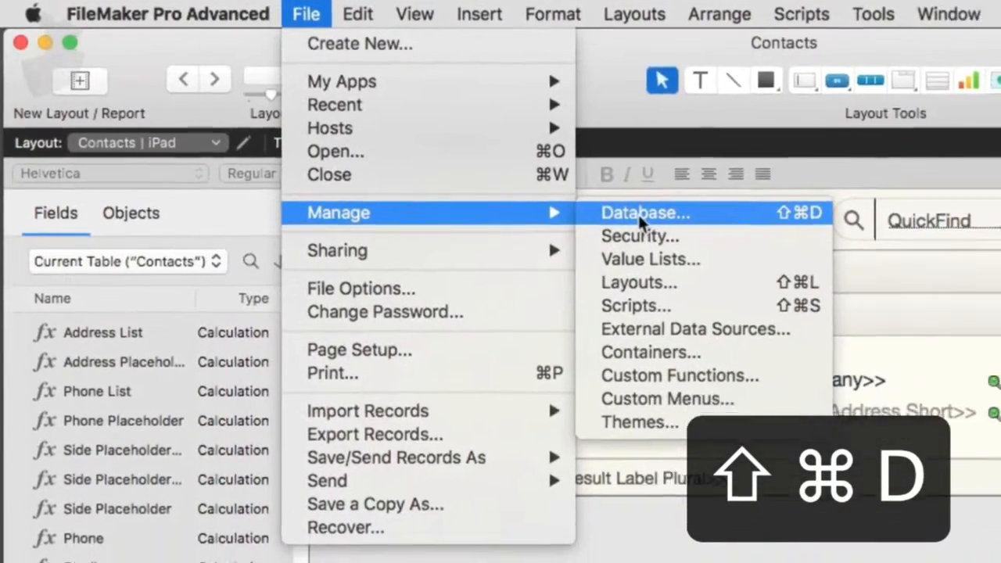
{"action": "left_click", "coordinate": [673, 225]}
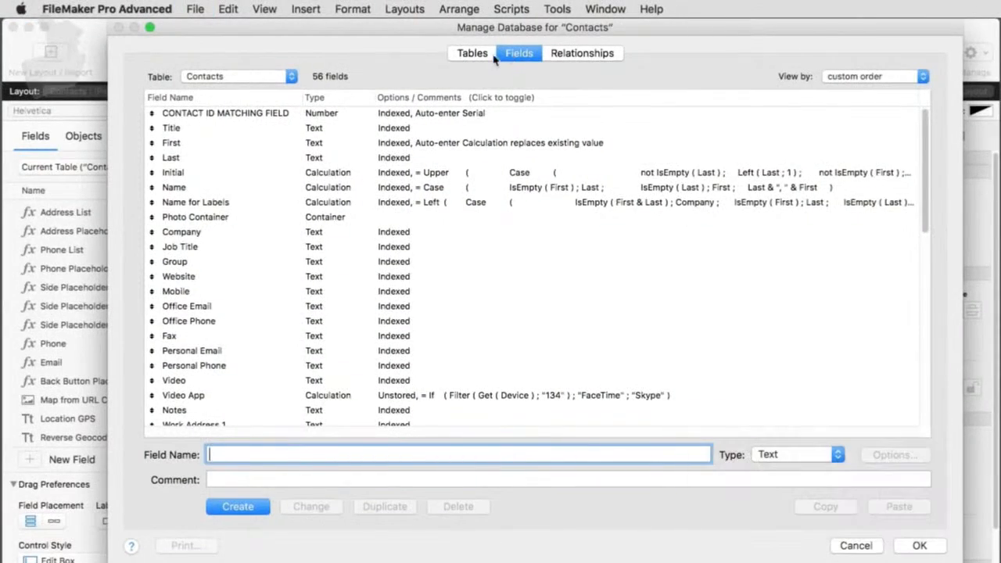
{"action": "left_click", "coordinate": [472, 54]}
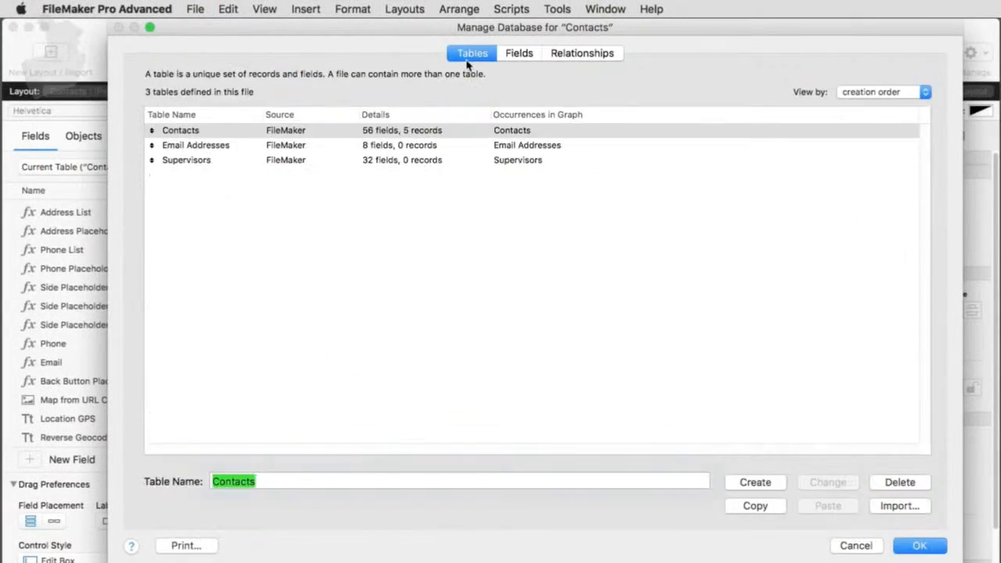
{"action": "left_click", "coordinate": [575, 55]}
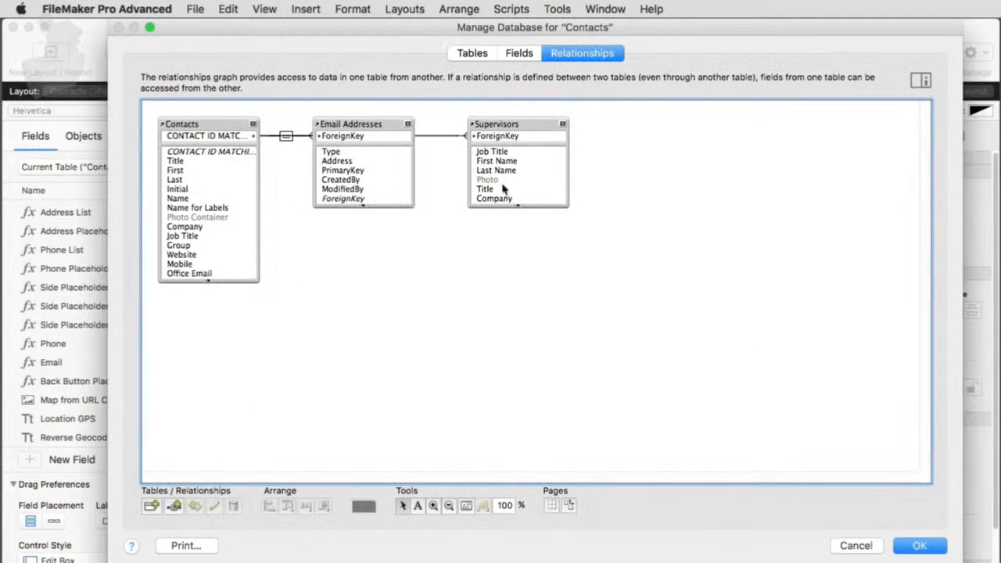
{"action": "left_click", "coordinate": [853, 548]}
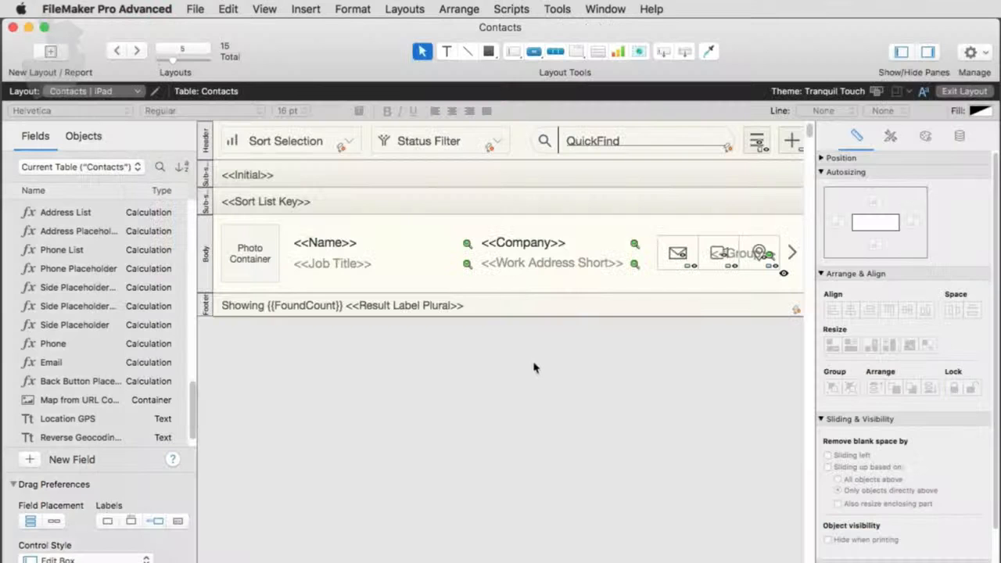
Step: Open the Script Workspace for Contacts and move its window around to uncover the layout behind it
{"action": "key", "text": "shift+super+s"}
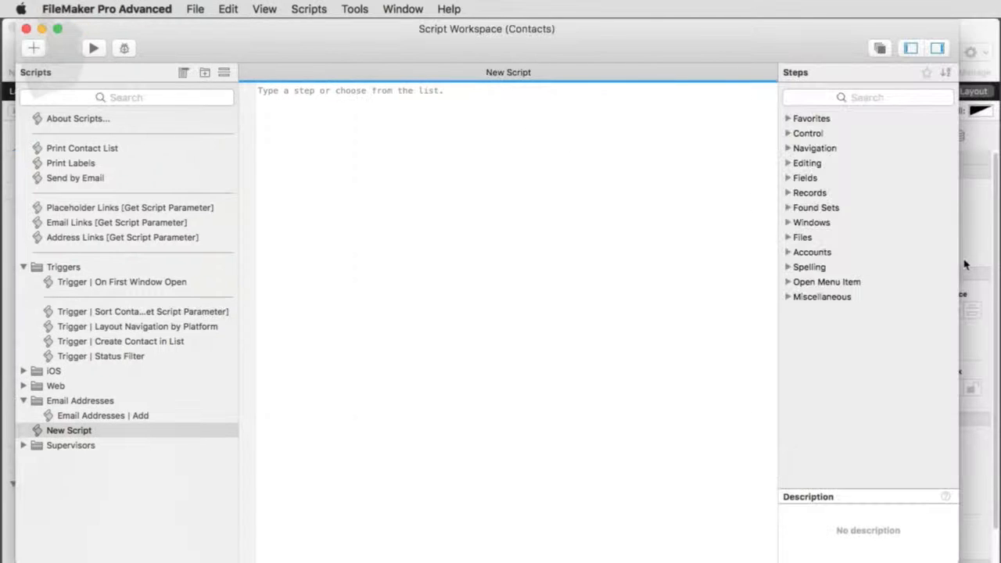
{"action": "left_click_drag", "start_coordinate": [534, 43], "coordinate": [575, 174]}
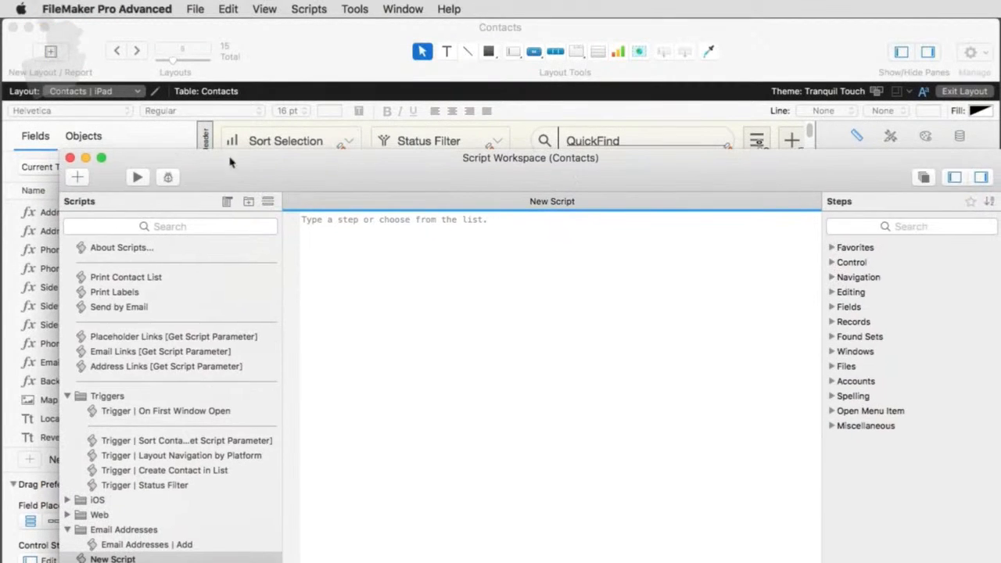
{"action": "left_click_drag", "start_coordinate": [724, 181], "coordinate": [696, 50]}
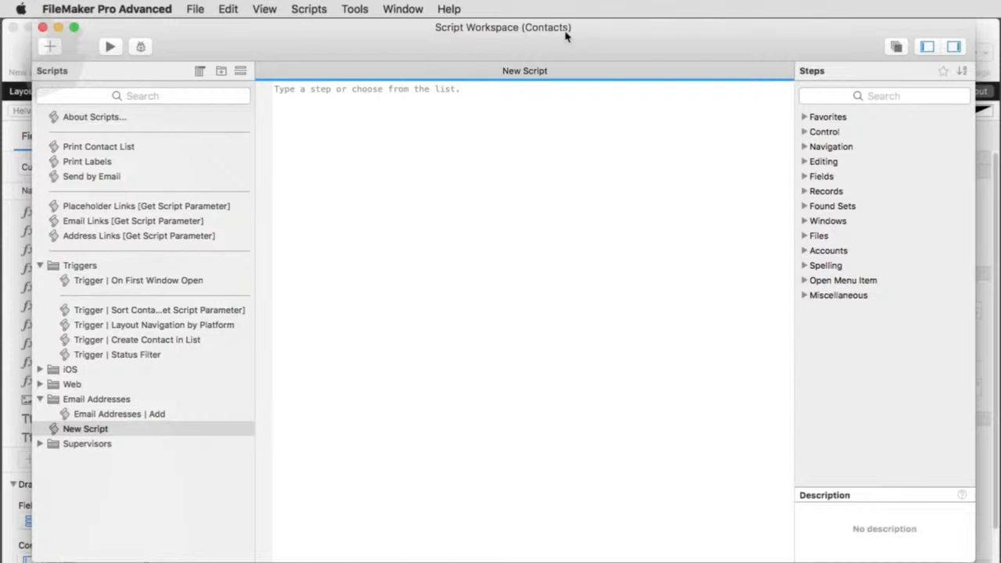
{"action": "left_click_drag", "start_coordinate": [565, 33], "coordinate": [636, 118]}
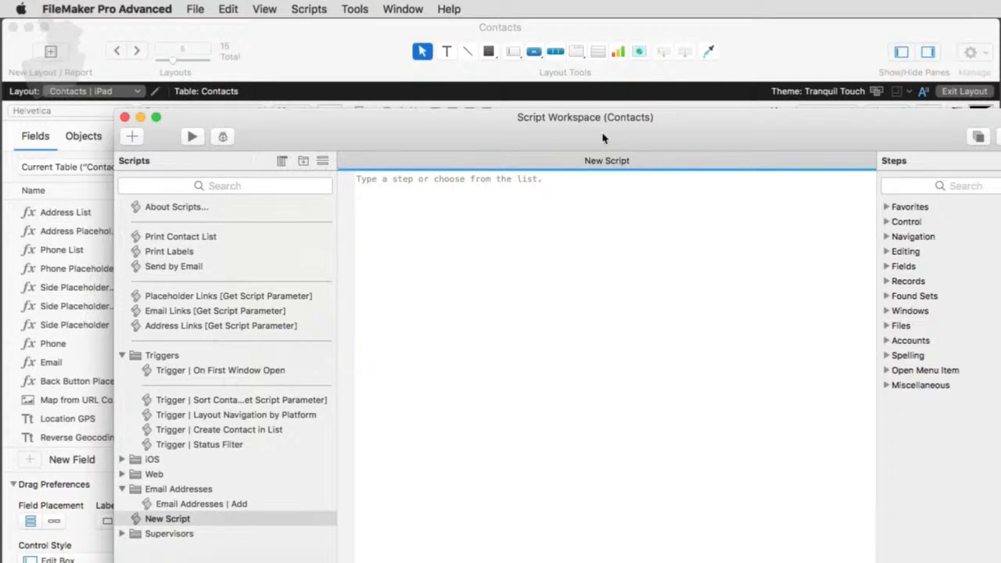
{"action": "left_click_drag", "start_coordinate": [492, 129], "coordinate": [1000, 562]}
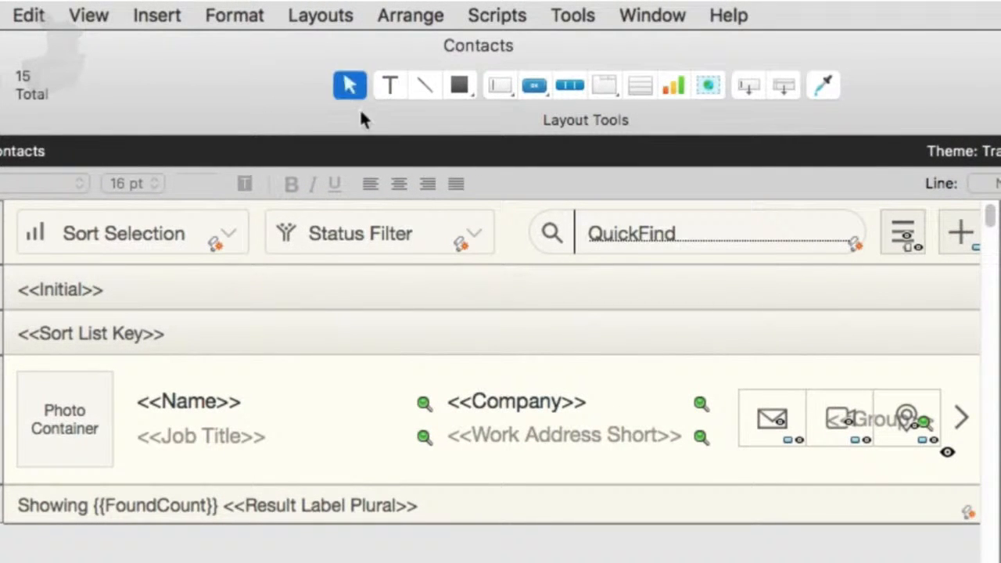
Step: Try the Text tool on the <<Initial>> merge field in the upper sub-summary part
{"action": "left_click", "coordinate": [386, 86]}
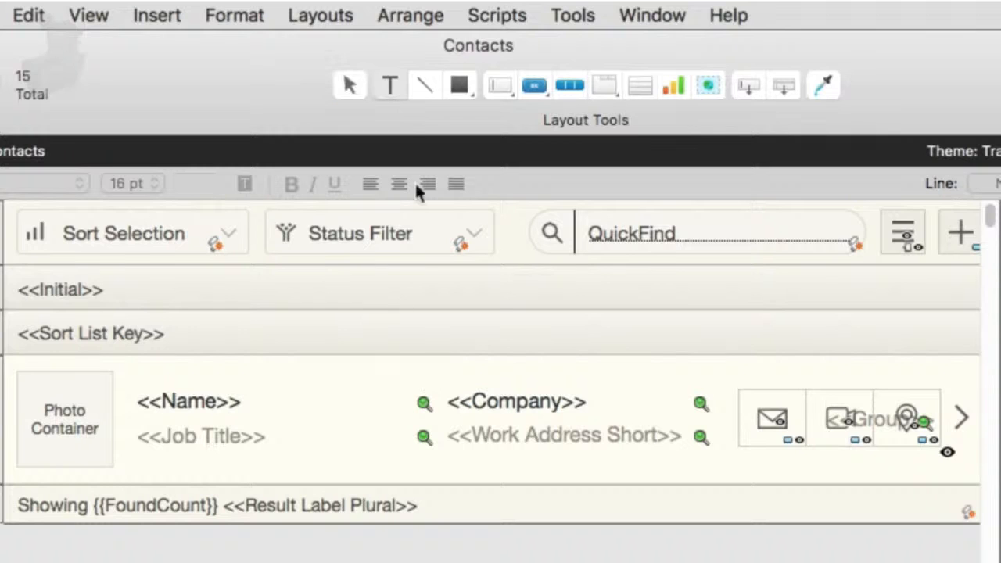
{"action": "left_click", "coordinate": [387, 281]}
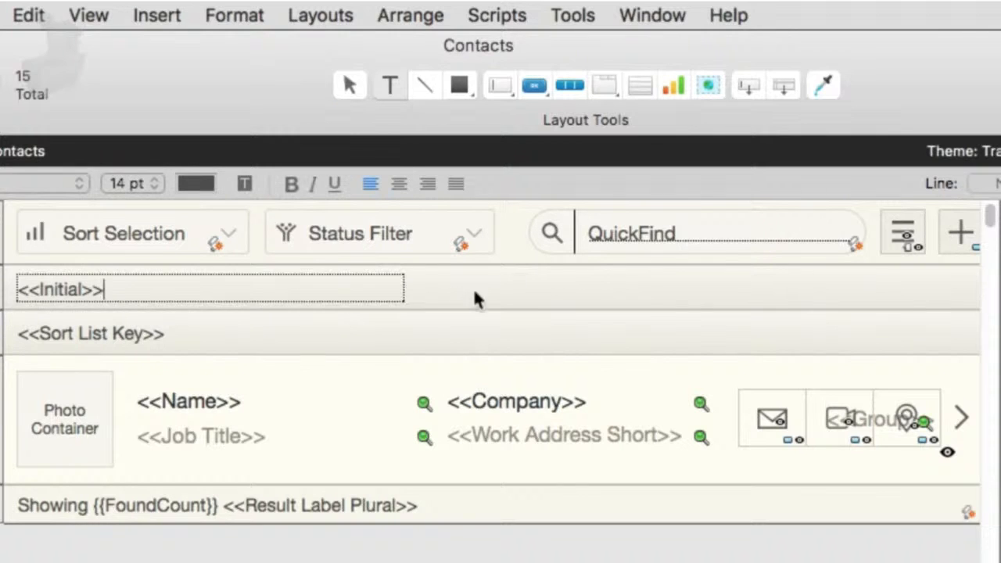
{"action": "key", "text": "Escape"}
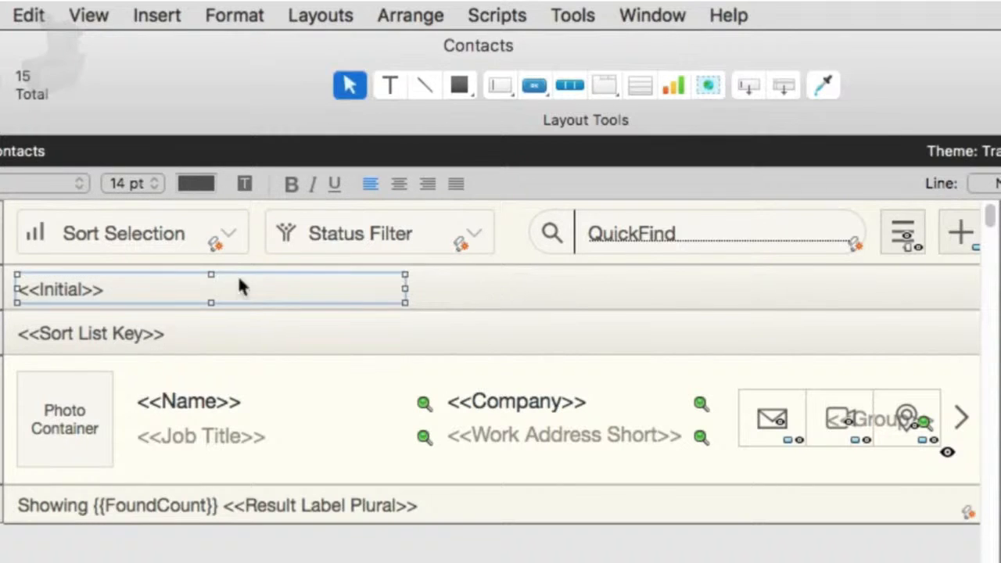
Step: Draw a diagonal line from the <<Initial>> part down into the body, and view the available shape types
{"action": "left_click", "coordinate": [425, 87]}
{"action": "left_click_drag", "start_coordinate": [508, 291], "coordinate": [374, 384]}
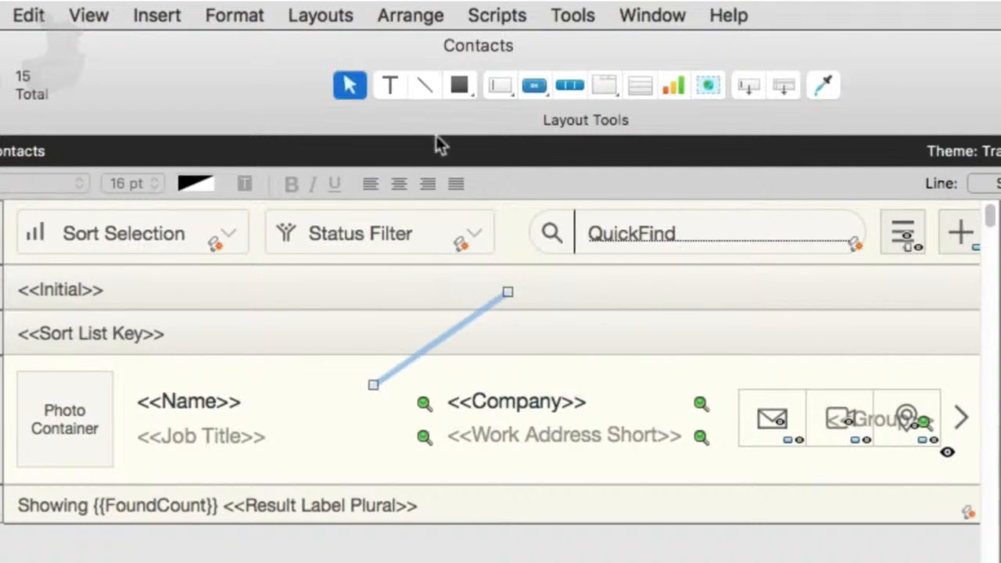
{"action": "left_click", "coordinate": [468, 92]}
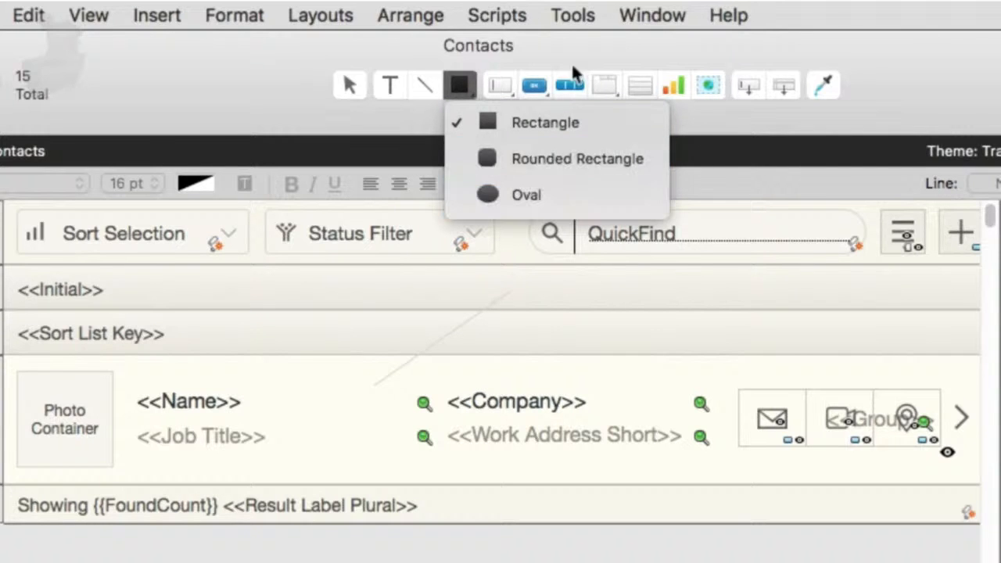
{"action": "left_click", "coordinate": [550, 69]}
Step: Try to place a new field across the sub-summary parts with the Field tool
{"action": "left_click", "coordinate": [502, 88]}
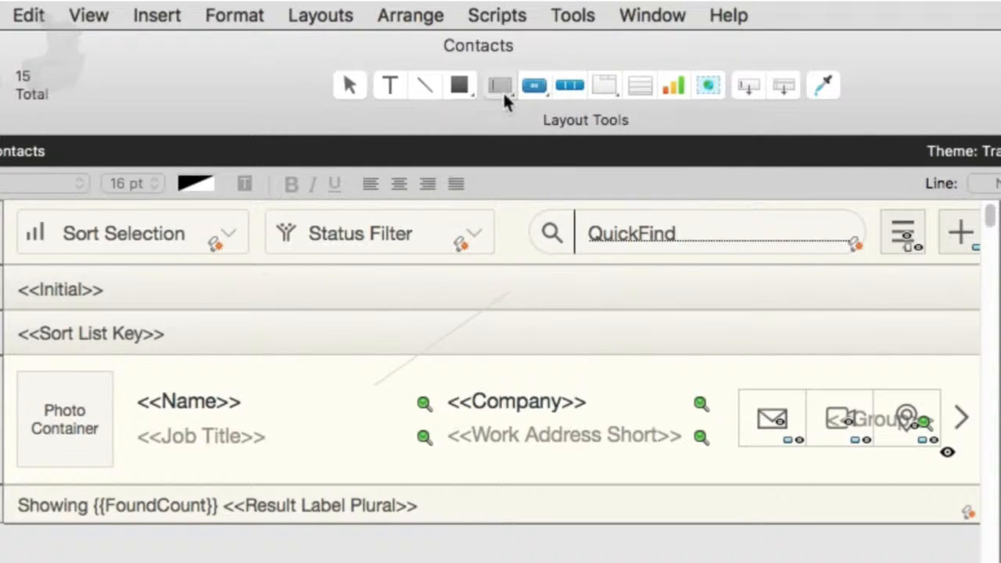
{"action": "left_click_drag", "start_coordinate": [412, 302], "coordinate": [615, 360]}
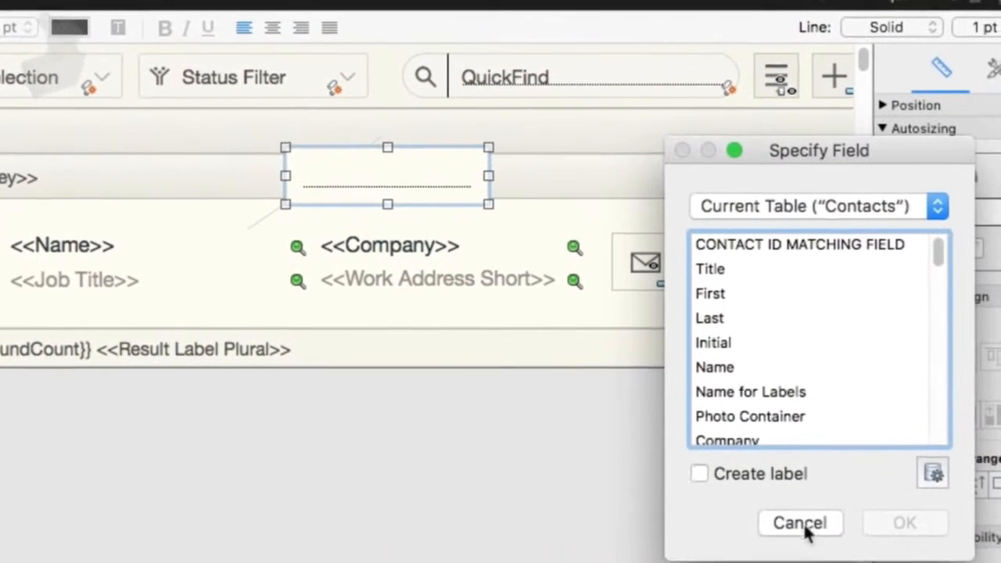
{"action": "left_click", "coordinate": [806, 519]}
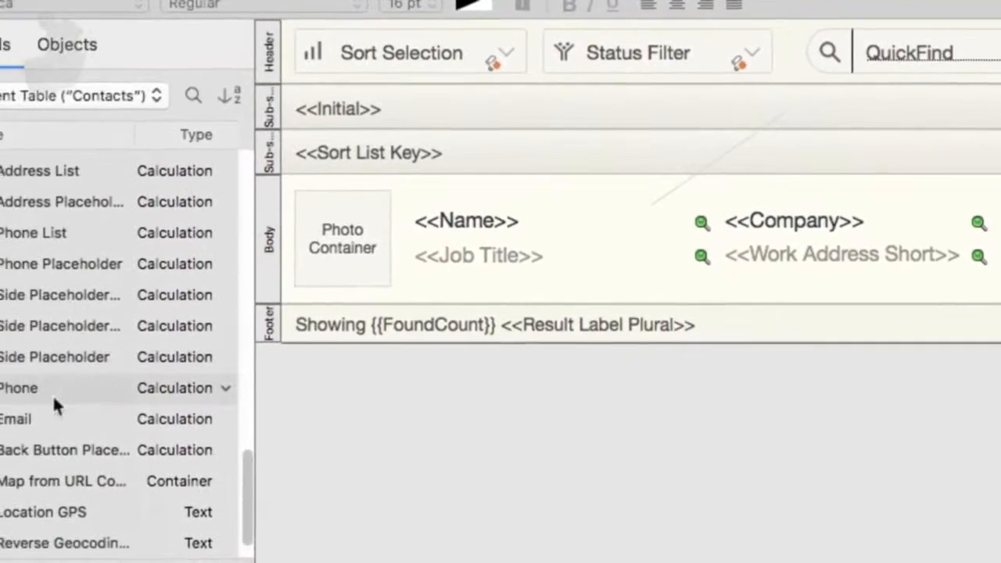
Step: Create a new field named Location in the Contacts table, view its type options and keep it as Text
{"action": "scroll", "coordinate": [129, 393], "scroll_direction": "down", "scroll_amount": 1}
{"action": "scroll", "coordinate": [156, 266], "scroll_direction": "up", "scroll_amount": 10}
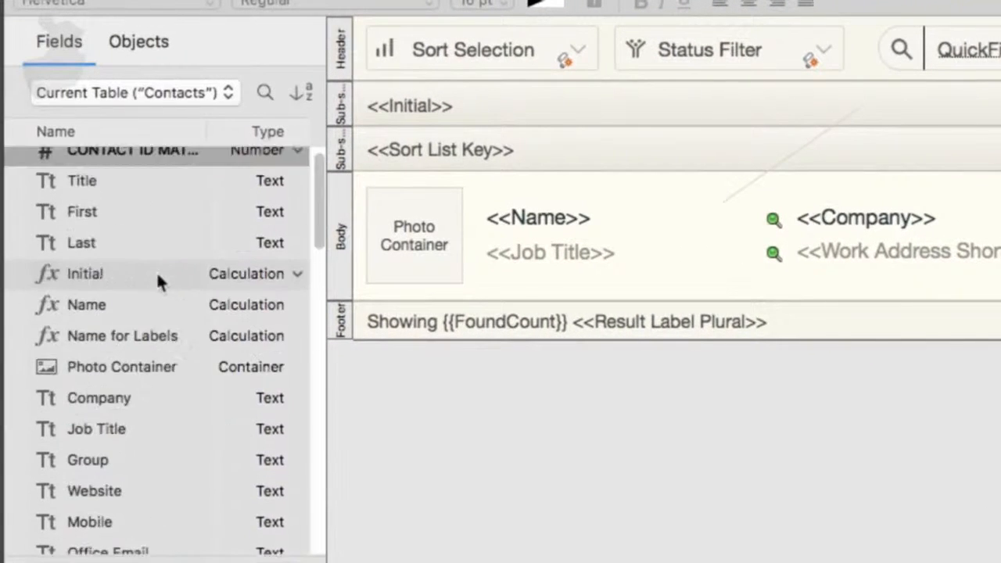
{"action": "scroll", "coordinate": [165, 282], "scroll_direction": "down", "scroll_amount": 15}
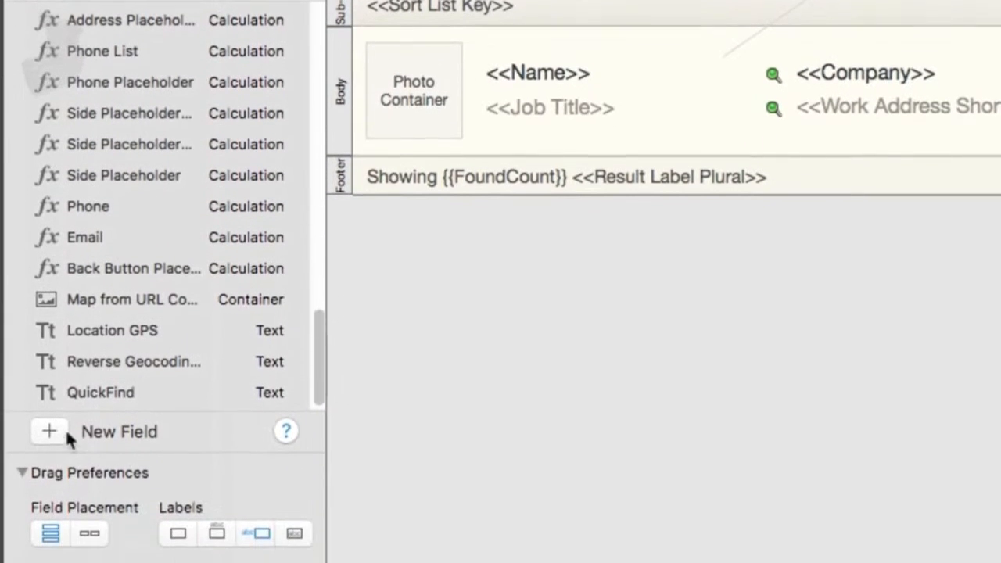
{"action": "left_click", "coordinate": [51, 430]}
{"action": "type", "text": "Location"}
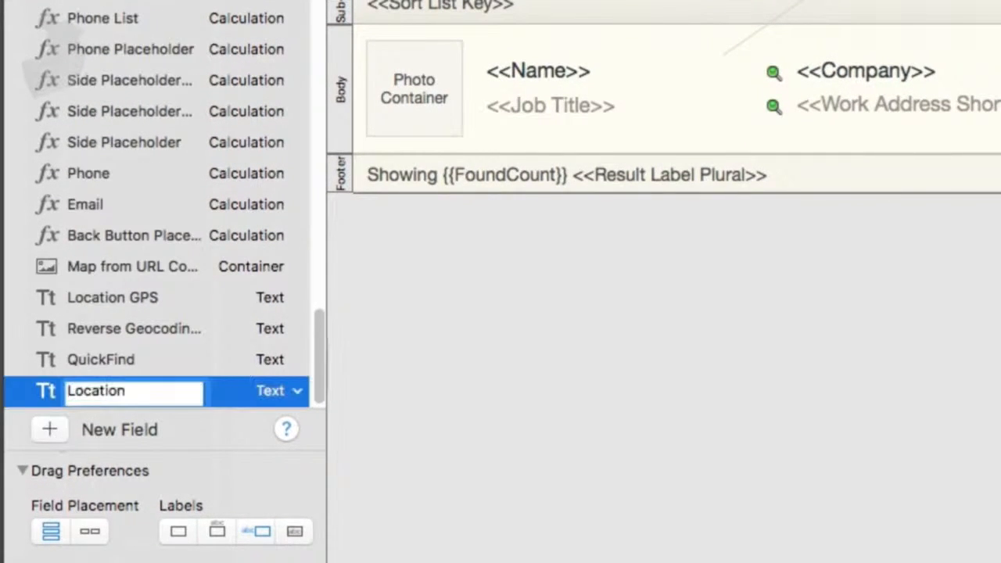
{"action": "left_click", "coordinate": [280, 392]}
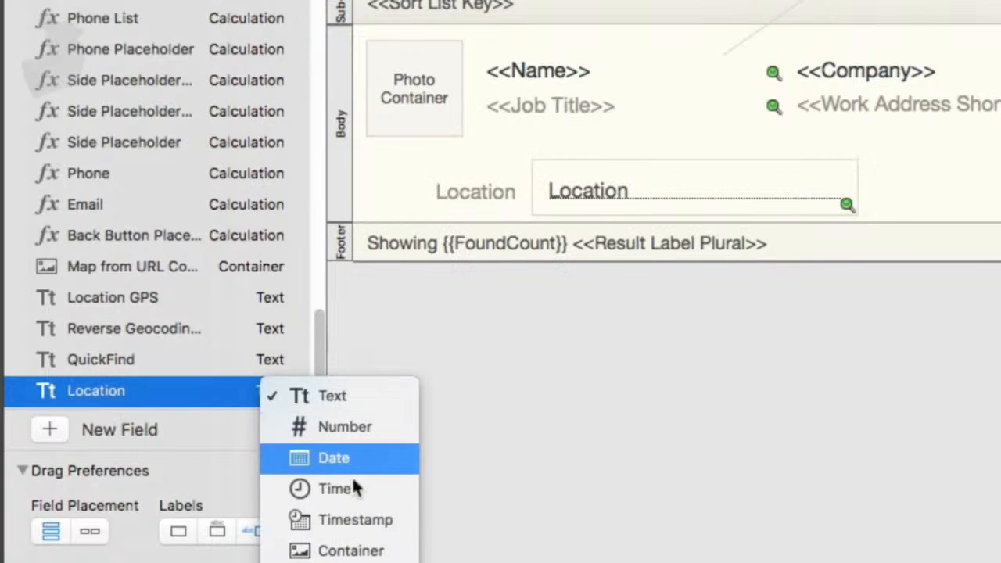
{"action": "left_click", "coordinate": [572, 420]}
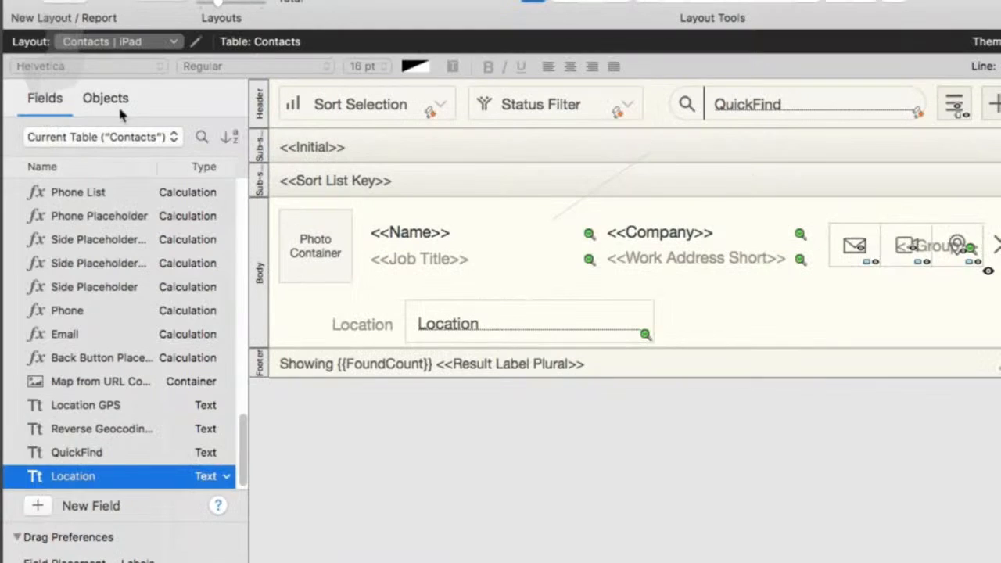
Step: Review the list of objects placed on the Contacts | iPad layout
{"action": "left_click", "coordinate": [120, 109]}
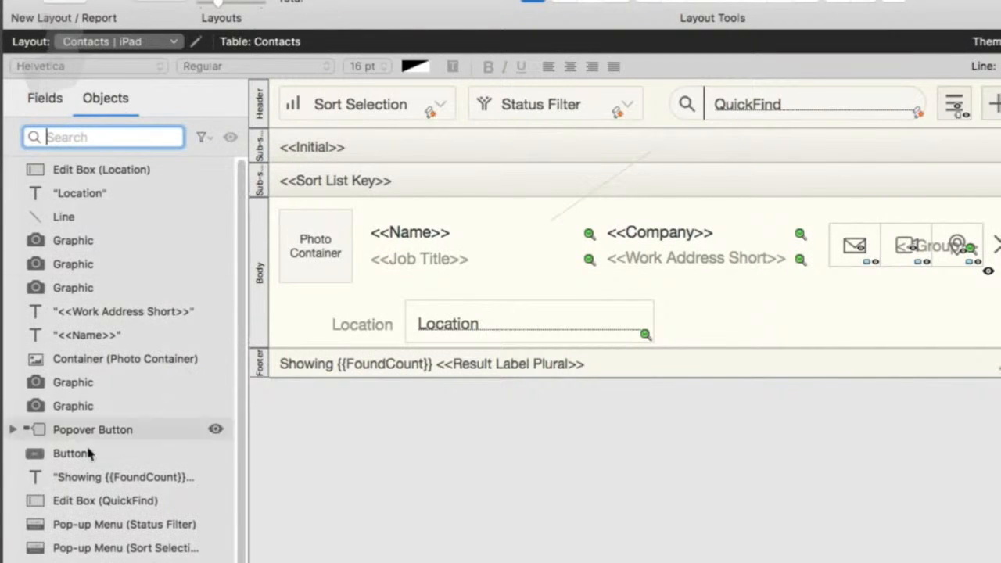
{"action": "scroll", "coordinate": [94, 314], "scroll_direction": "down", "scroll_amount": 4}
{"action": "scroll", "coordinate": [101, 324], "scroll_direction": "up", "scroll_amount": 4}
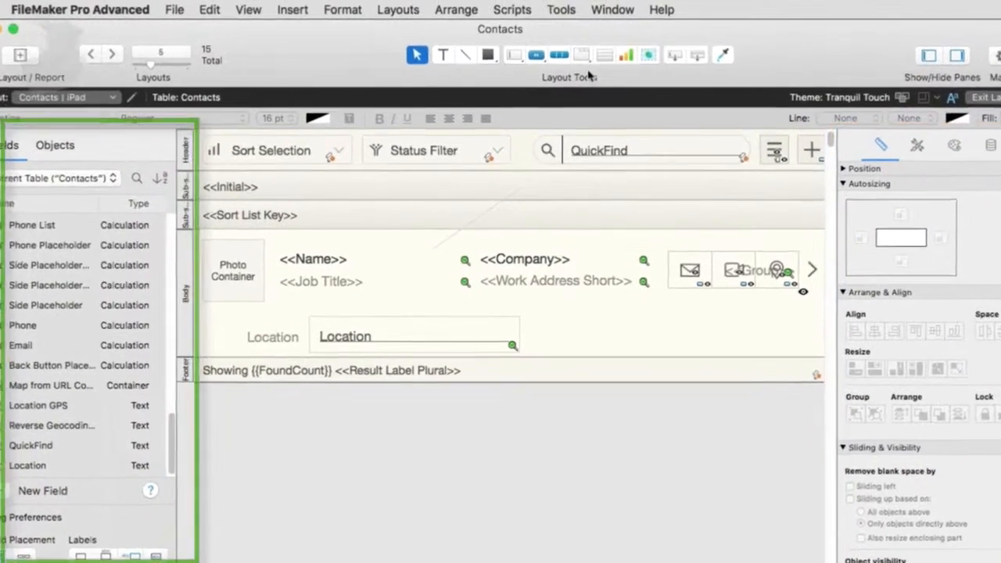
Step: Try drawing an unlabeled button across the <<Sort List Key>> part, leaving its action as Do Nothing
{"action": "left_click", "coordinate": [537, 55]}
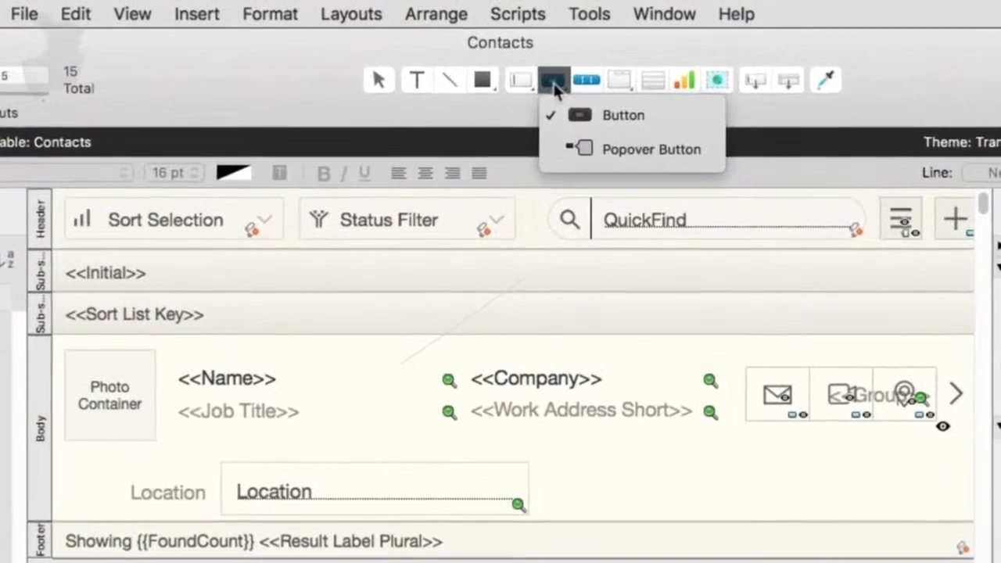
{"action": "left_click_drag", "start_coordinate": [607, 330], "coordinate": [666, 364]}
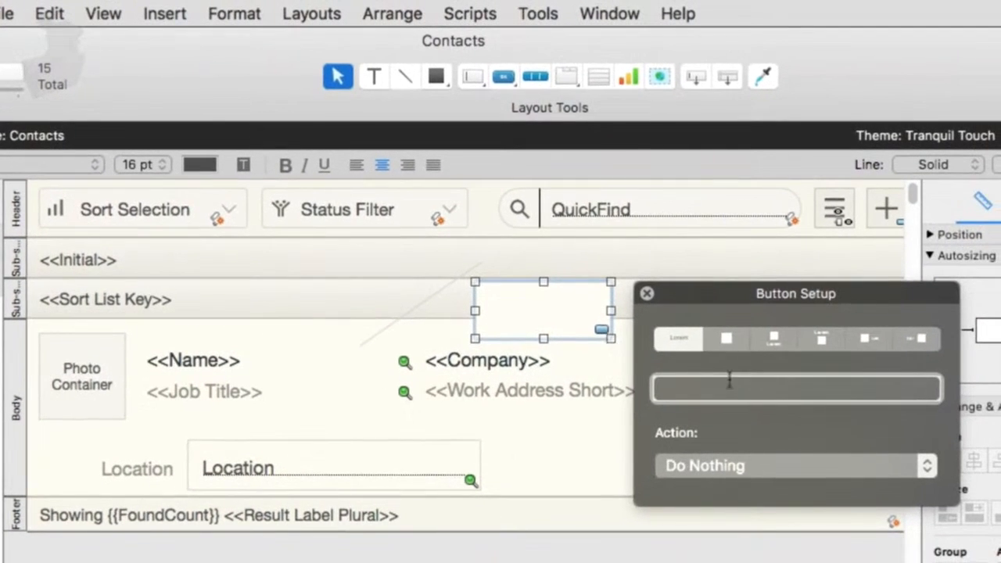
{"action": "left_click", "coordinate": [624, 316]}
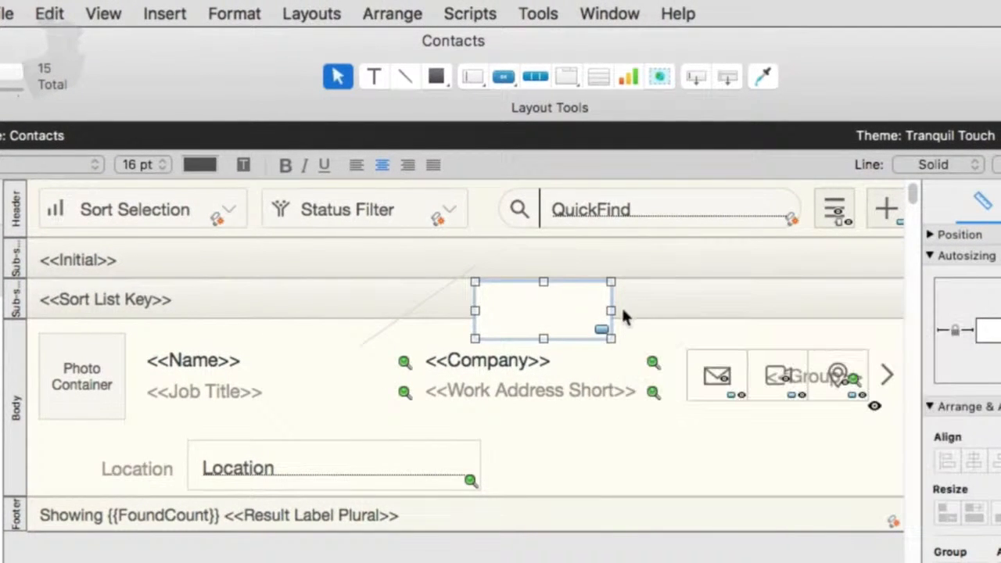
Step: Draw an unlabeled popover button between the <<Name>> and <<Company>> fields in the body, keeping the default popover settings
{"action": "left_click", "coordinate": [507, 78]}
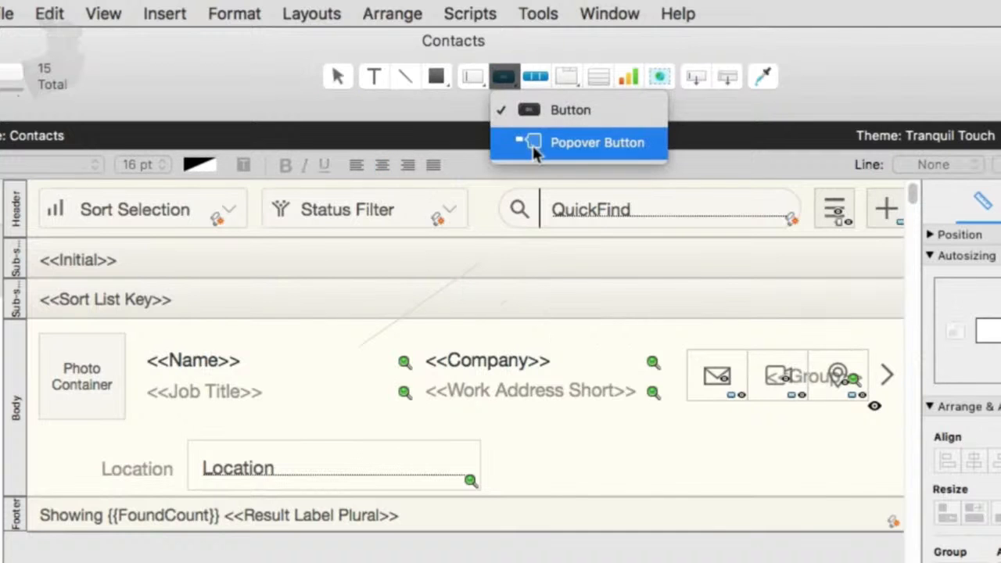
{"action": "left_click", "coordinate": [532, 143]}
{"action": "left_click_drag", "start_coordinate": [286, 345], "coordinate": [385, 416]}
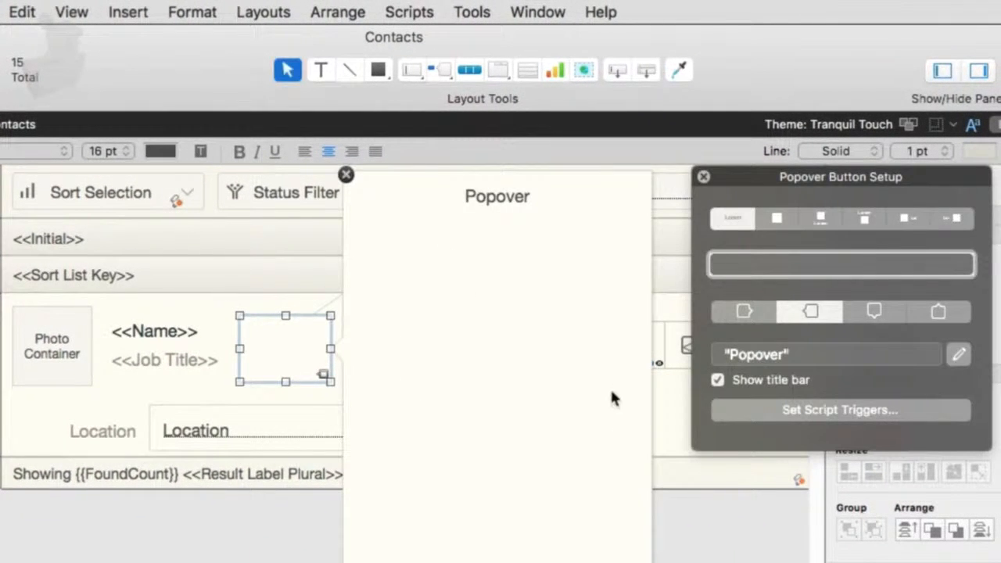
{"action": "left_click", "coordinate": [704, 178]}
Step: Test the popover button on the first record in Browse mode, and return to Layout mode
{"action": "key", "text": "super+b"}
{"action": "left_click", "coordinate": [266, 252]}
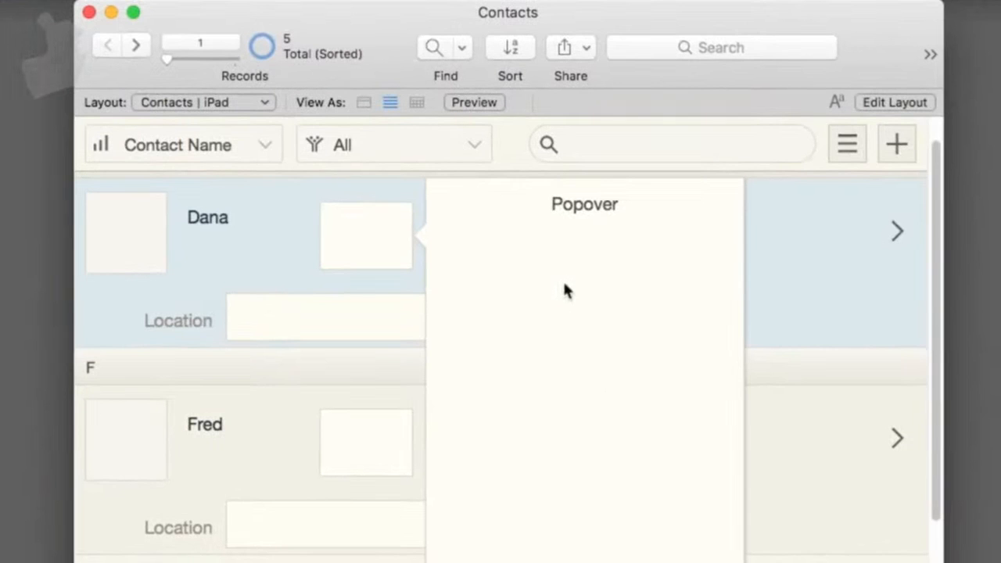
{"action": "left_click", "coordinate": [784, 303]}
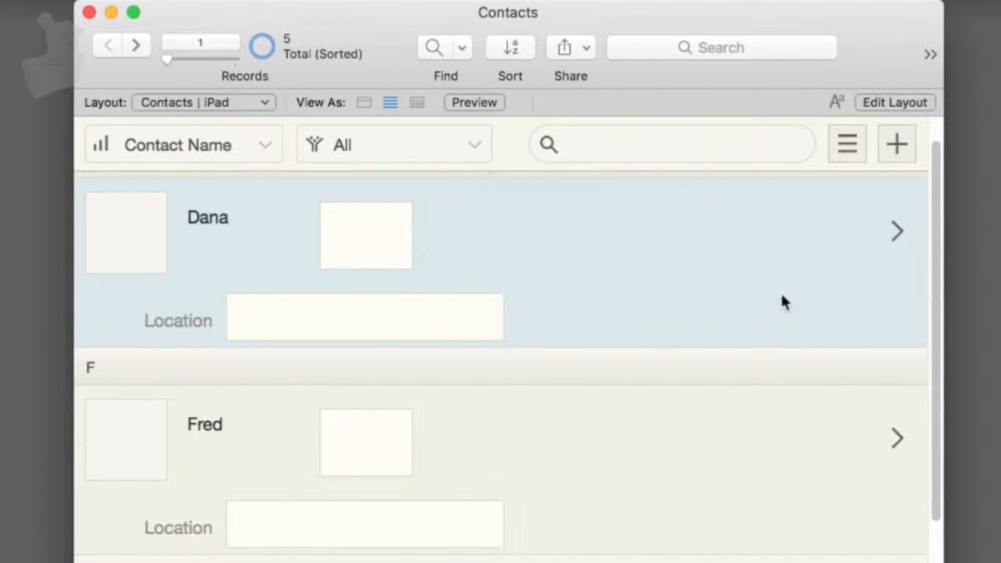
{"action": "key", "text": "super+l"}
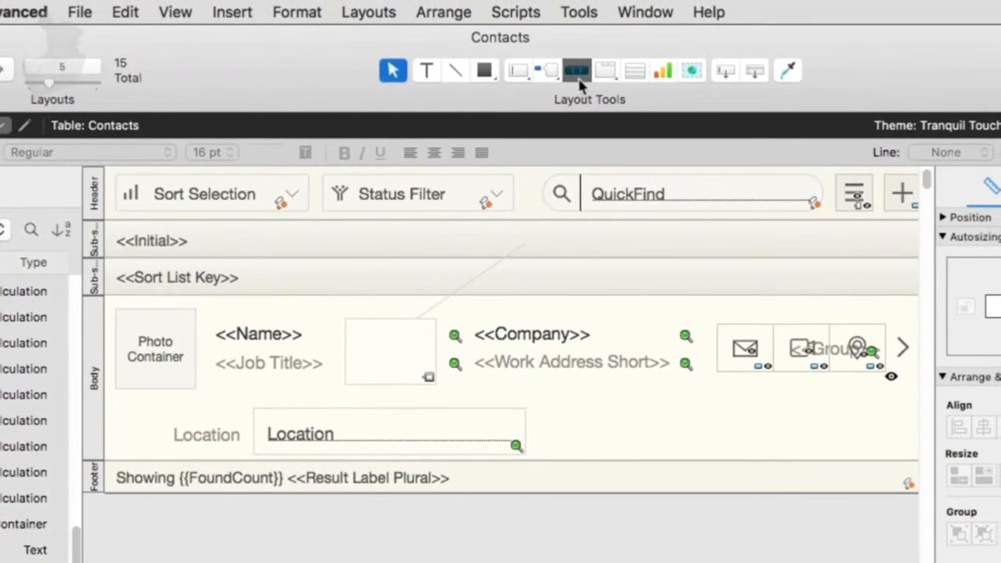
Step: Move the mail, video and map buttons below the <<Group>> field, and view the video button's setup
{"action": "left_click", "coordinate": [580, 81]}
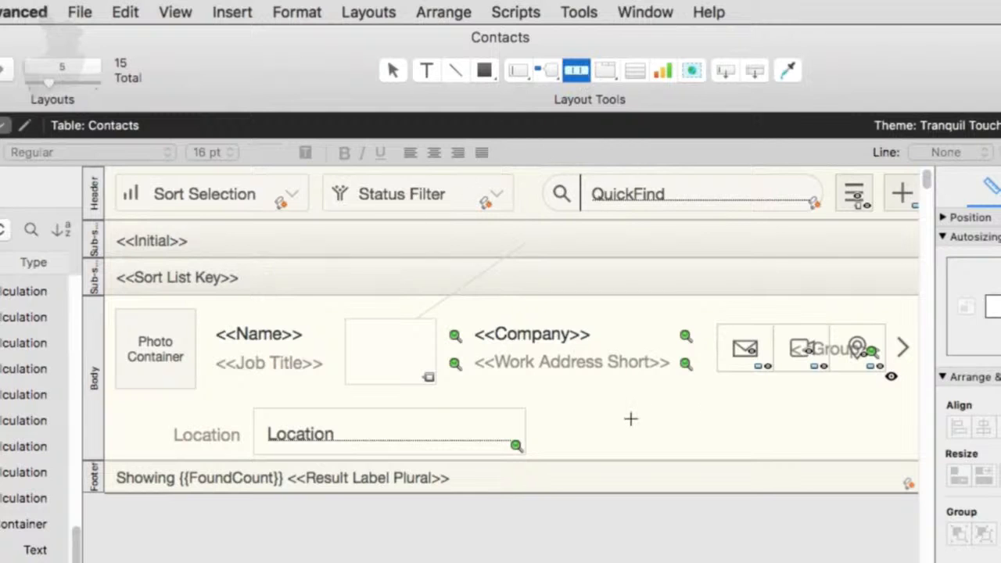
{"action": "left_click", "coordinate": [392, 71]}
{"action": "left_click_drag", "start_coordinate": [766, 344], "coordinate": [762, 399]}
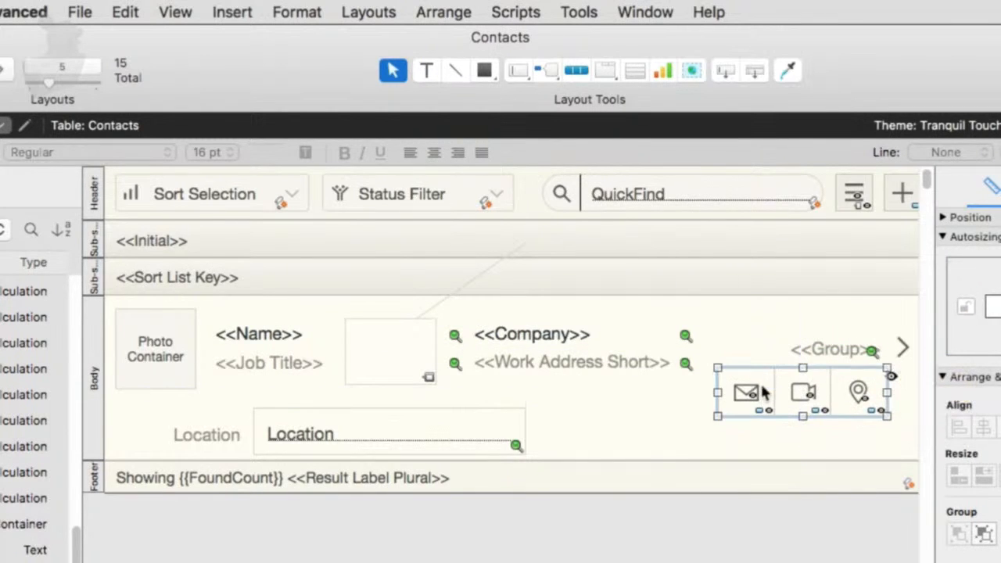
{"action": "double_click", "coordinate": [790, 395]}
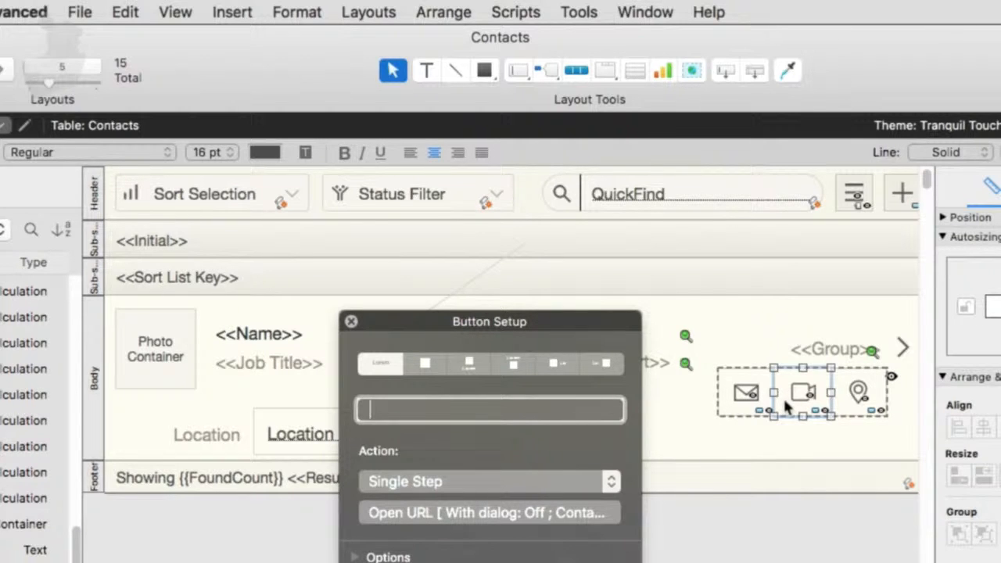
{"action": "left_click", "coordinate": [352, 324]}
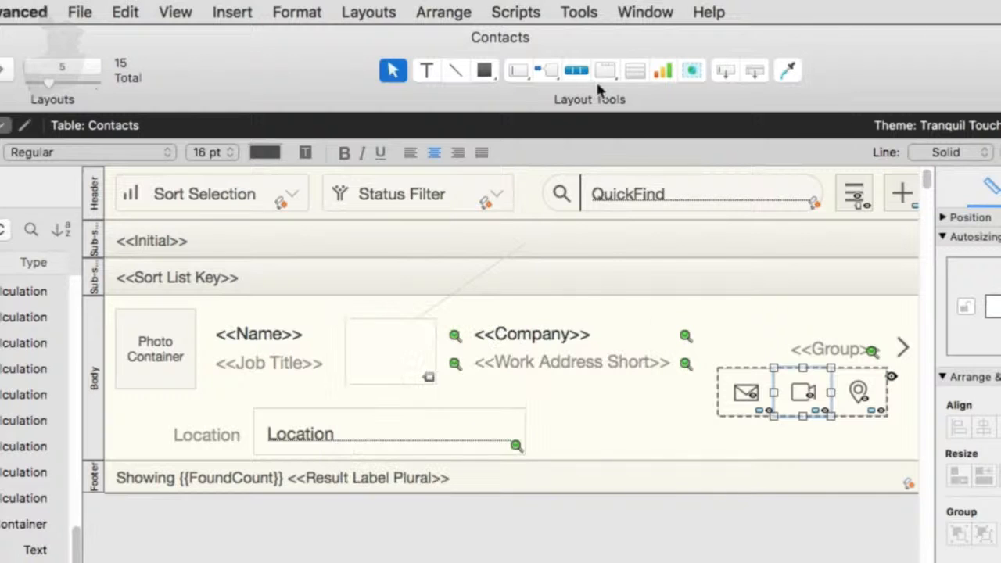
{"action": "left_click", "coordinate": [612, 74]}
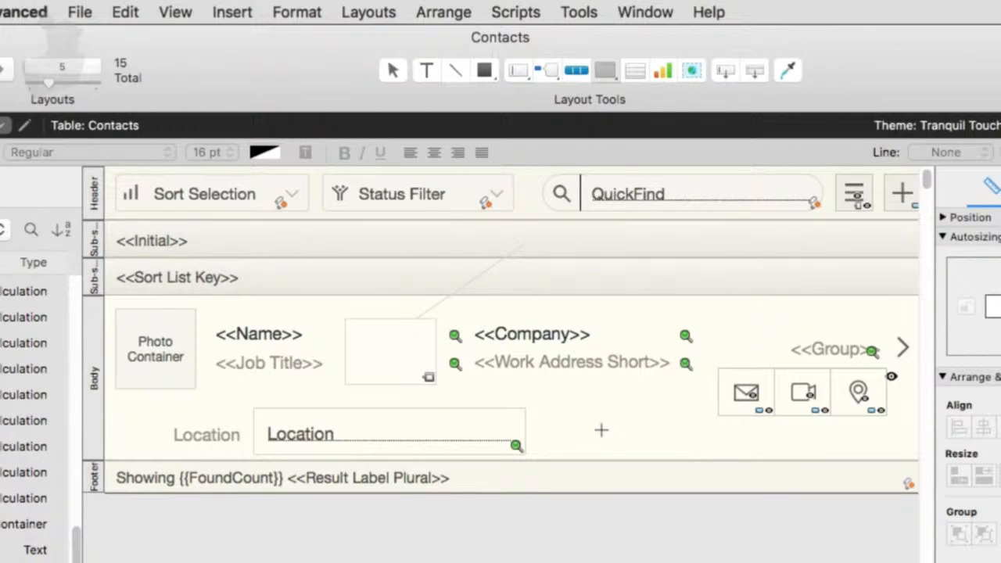
{"action": "left_click", "coordinate": [602, 75]}
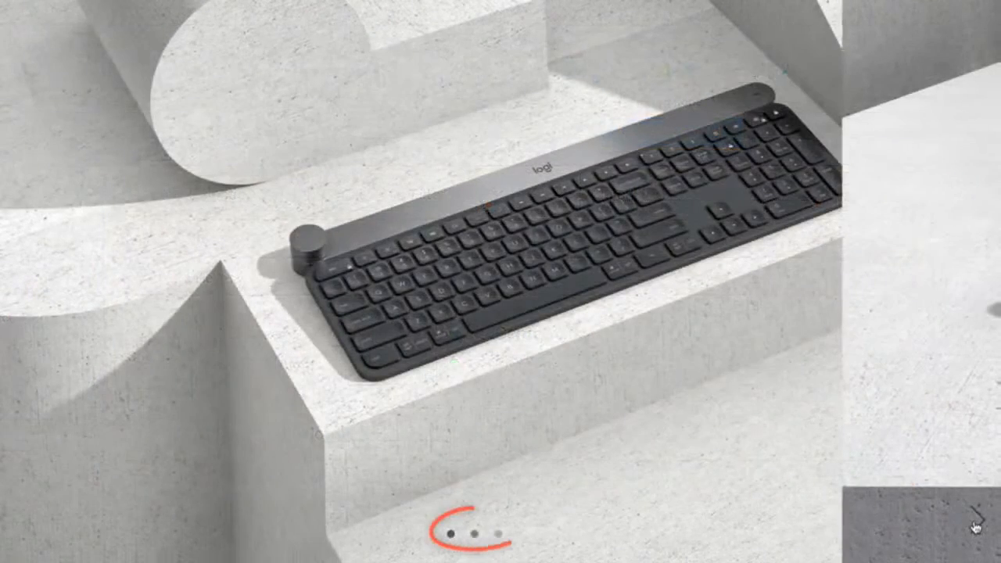
Step: Page through the keyboard photos in the web slideshow as an example of slide navigation
{"action": "left_click", "coordinate": [975, 523]}
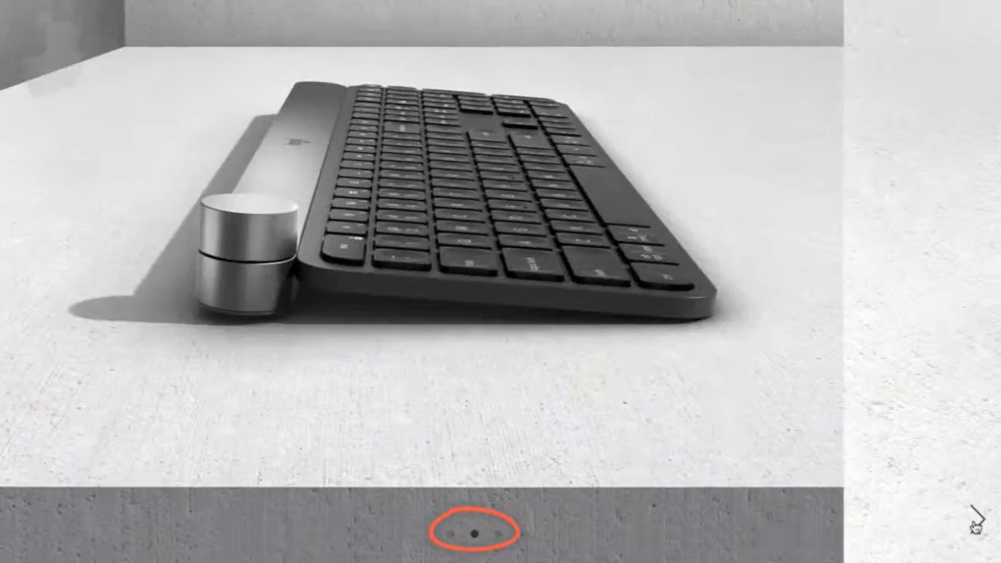
{"action": "left_click", "coordinate": [976, 522]}
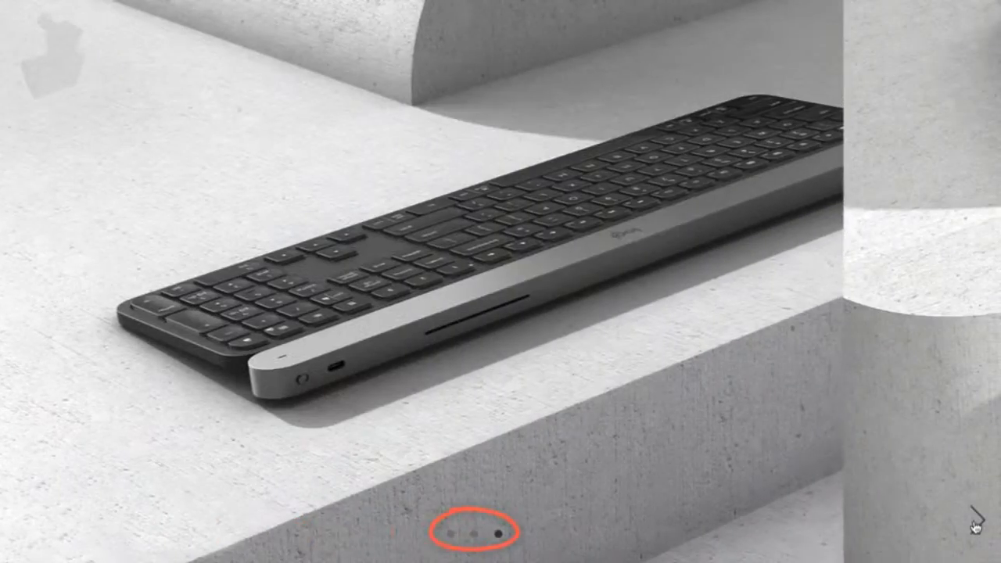
{"action": "left_click", "coordinate": [976, 522]}
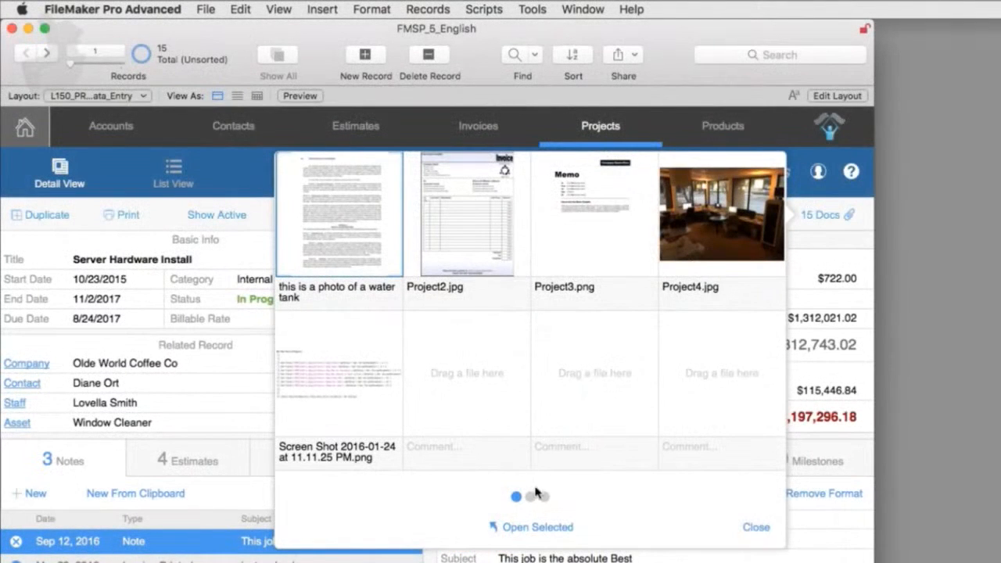
Step: Page through the document slides in the Projects popover of the FMSP_5_English file
{"action": "left_click", "coordinate": [531, 499]}
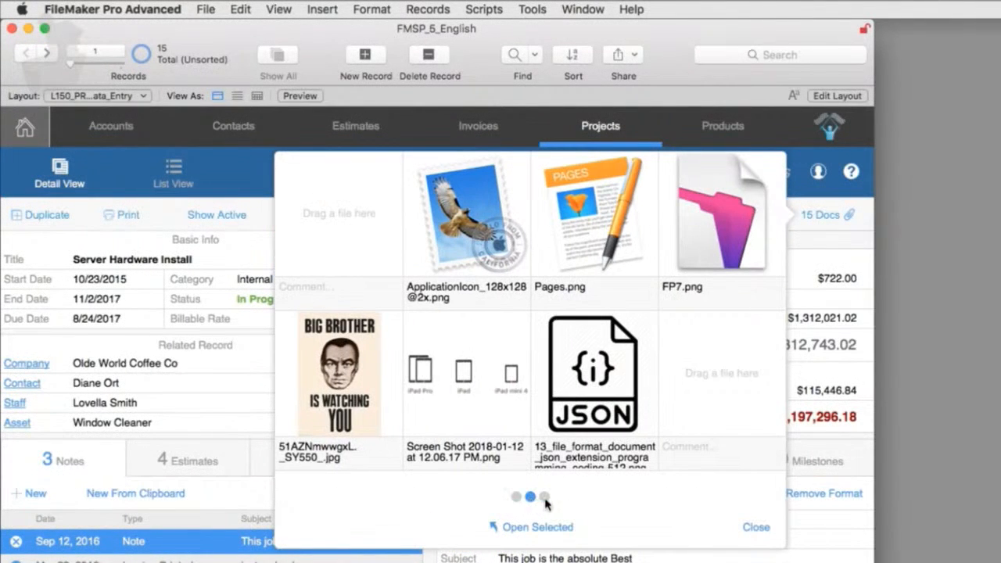
{"action": "left_click", "coordinate": [545, 497]}
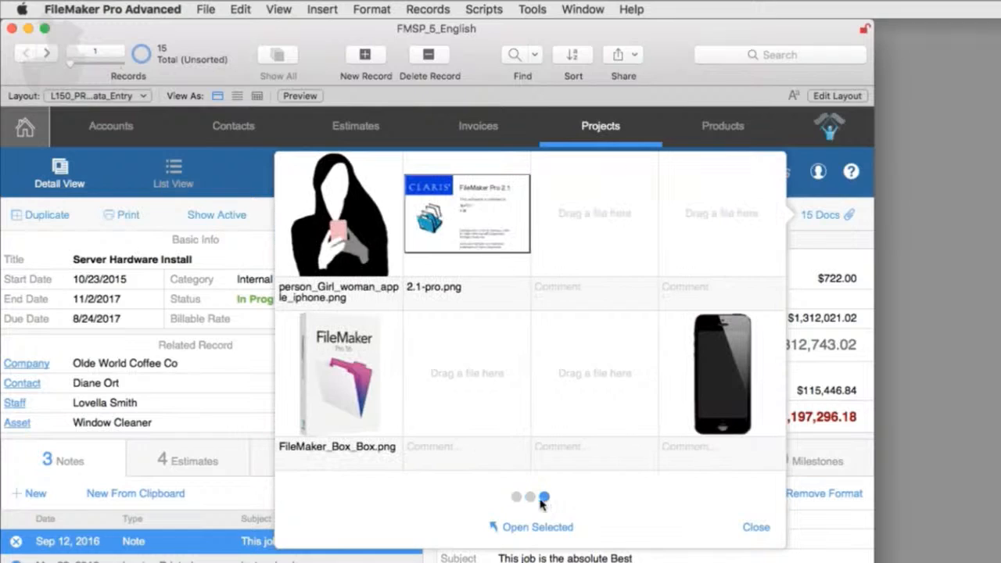
{"action": "left_click", "coordinate": [531, 498]}
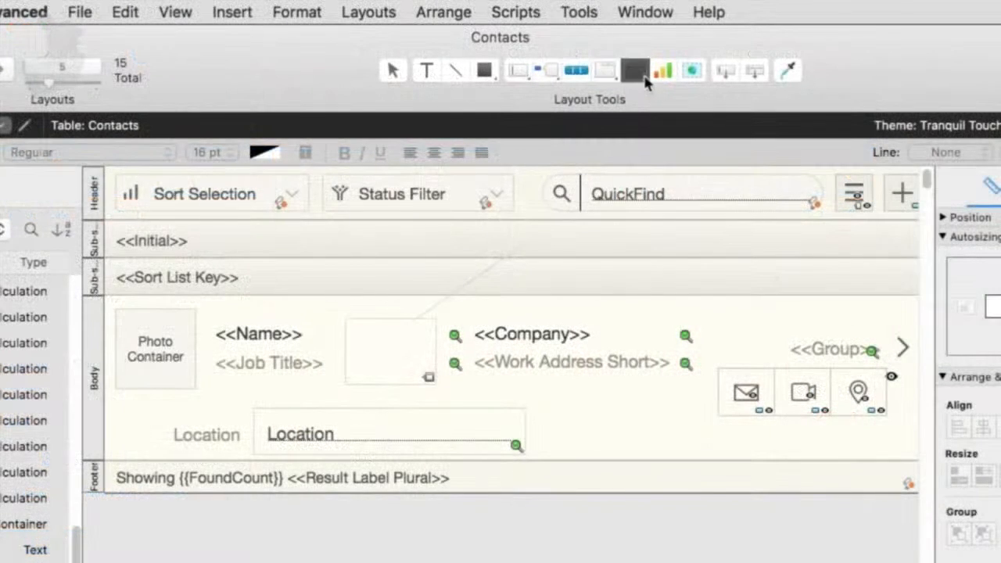
Step: Try to draw a portal across the middle of the body, and try out the Chart and Web Viewer tools
{"action": "left_click", "coordinate": [645, 78]}
{"action": "left_click_drag", "start_coordinate": [381, 293], "coordinate": [576, 442]}
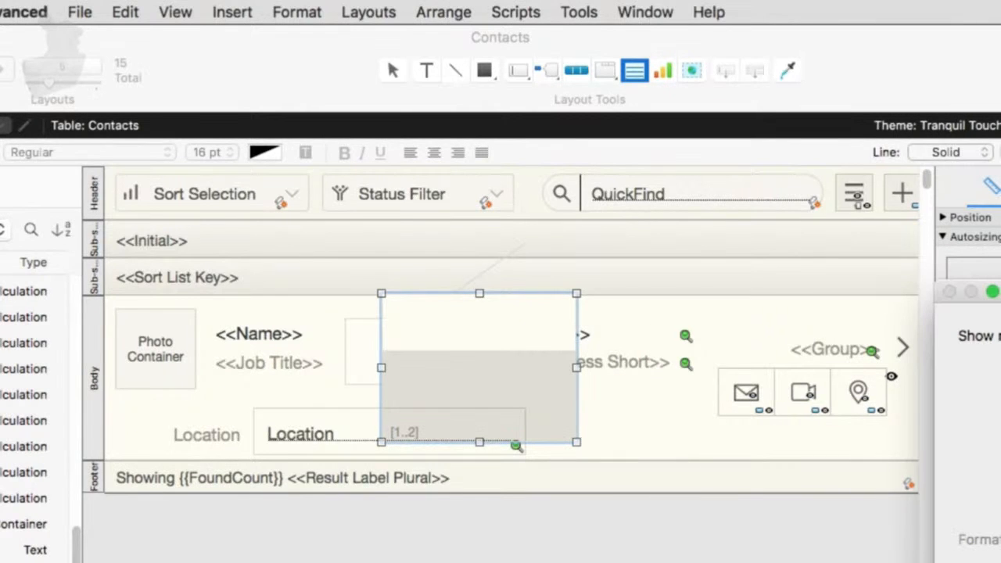
{"action": "key", "text": "Escape"}
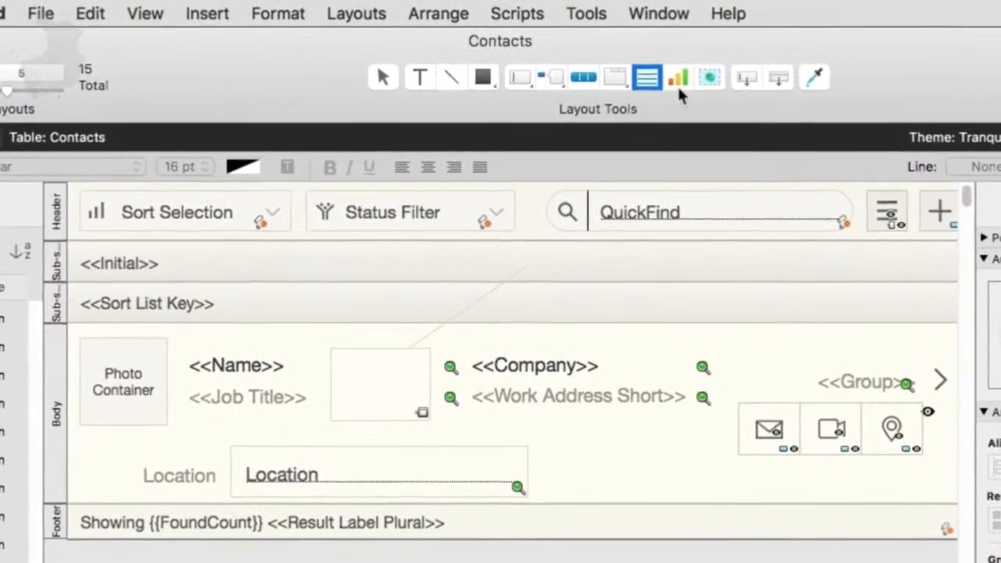
{"action": "left_click", "coordinate": [678, 82]}
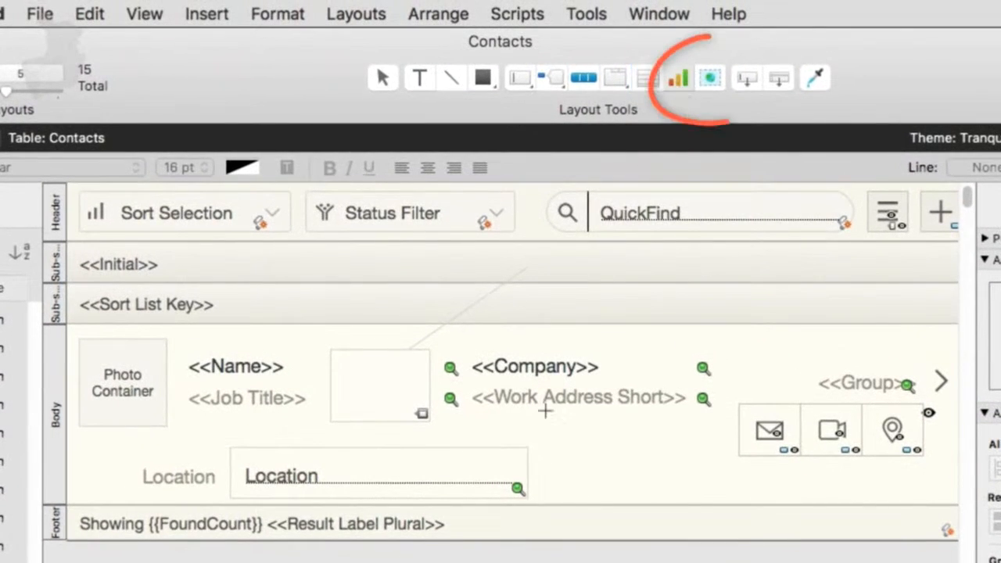
{"action": "left_click", "coordinate": [718, 81]}
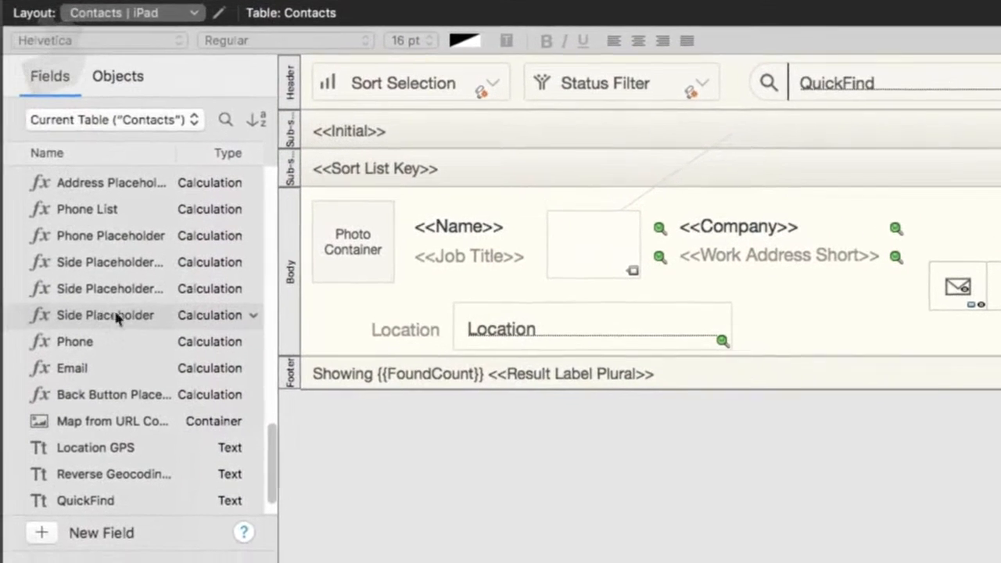
Step: Try adding the Side Placeholder field with its label to the body, and delete it again
{"action": "left_click_drag", "start_coordinate": [66, 344], "coordinate": [660, 340]}
{"action": "left_click_drag", "start_coordinate": [711, 313], "coordinate": [705, 304]}
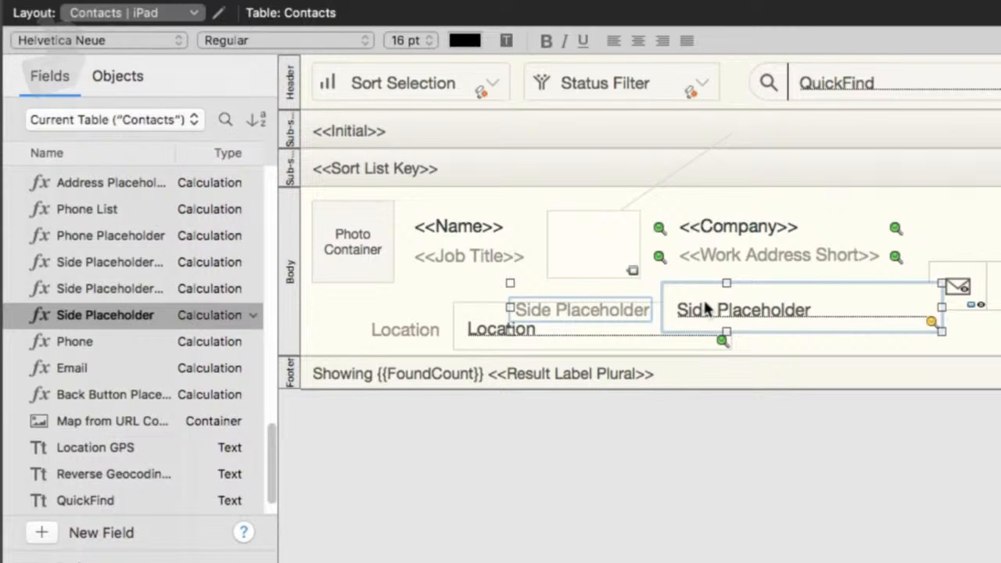
{"action": "key", "text": "Delete"}
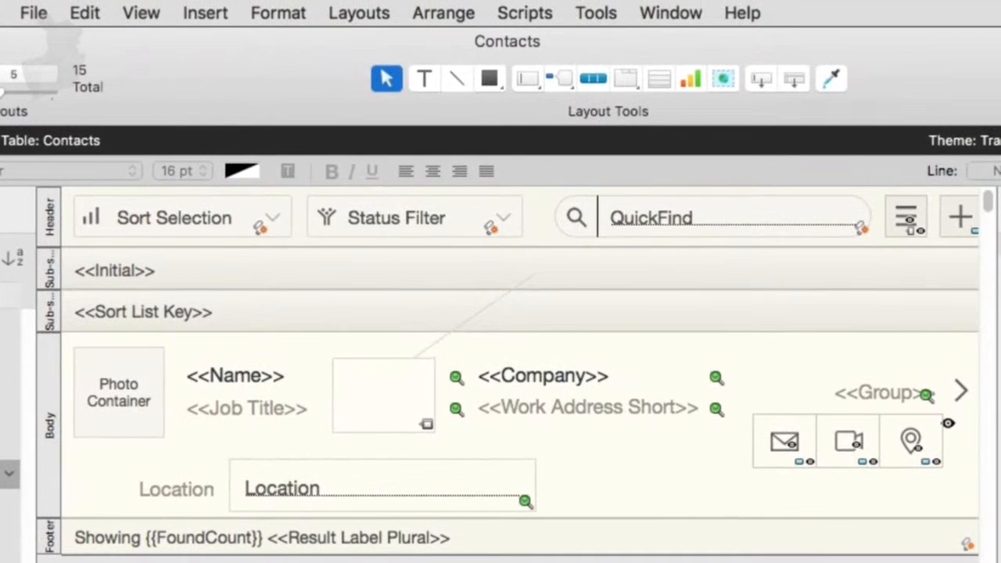
Step: Delete the Location field, its label and the popover button from the body
{"action": "left_click", "coordinate": [344, 497]}
{"action": "key", "text": "Delete"}
{"action": "left_click", "coordinate": [188, 491]}
{"action": "key", "text": "Delete"}
{"action": "left_click", "coordinate": [337, 423]}
{"action": "key", "text": "Delete"}
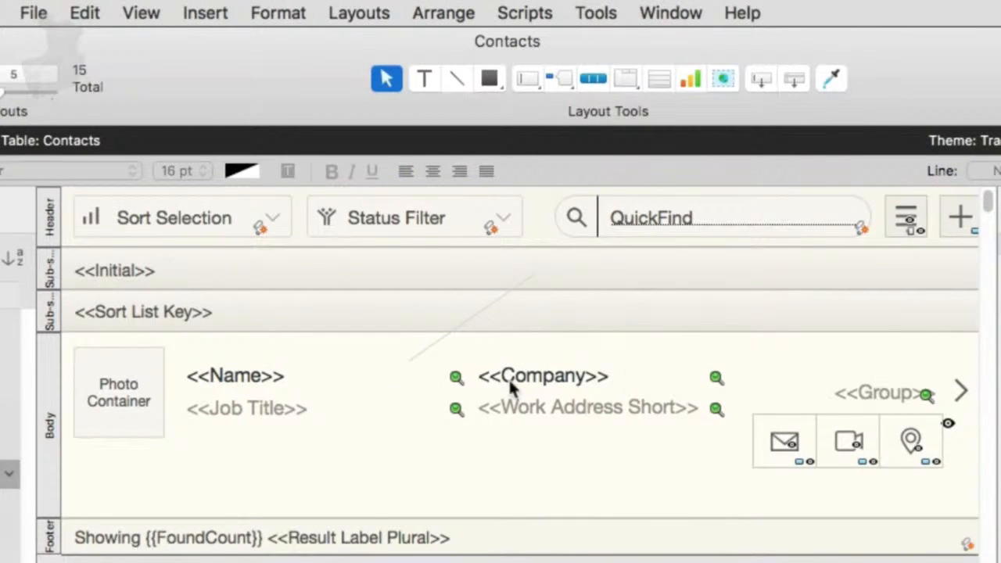
Step: Draw an edit box about 200 by 44 pt below <<Job Title>> in the body and assign it the Website field
{"action": "left_click", "coordinate": [529, 79]}
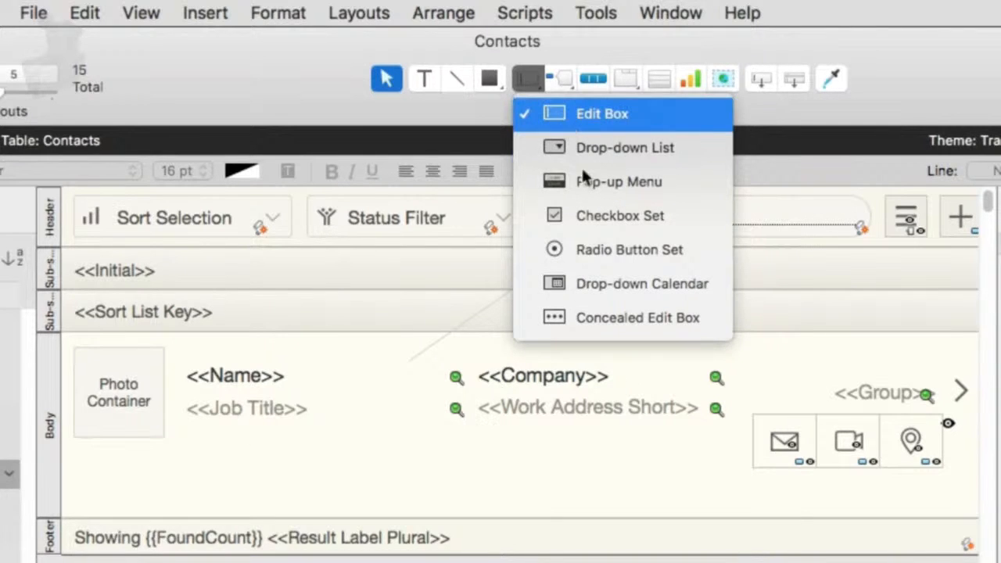
{"action": "left_click", "coordinate": [619, 123]}
{"action": "left_click_drag", "start_coordinate": [257, 441], "coordinate": [496, 488]}
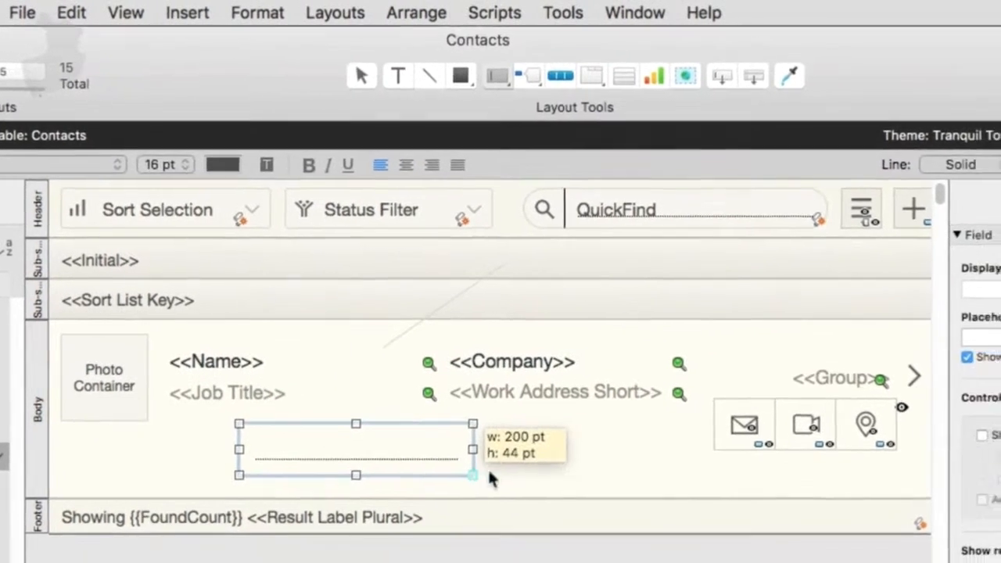
{"action": "scroll", "coordinate": [900, 426], "scroll_direction": "down", "scroll_amount": 5}
{"action": "double_click", "coordinate": [823, 405]}
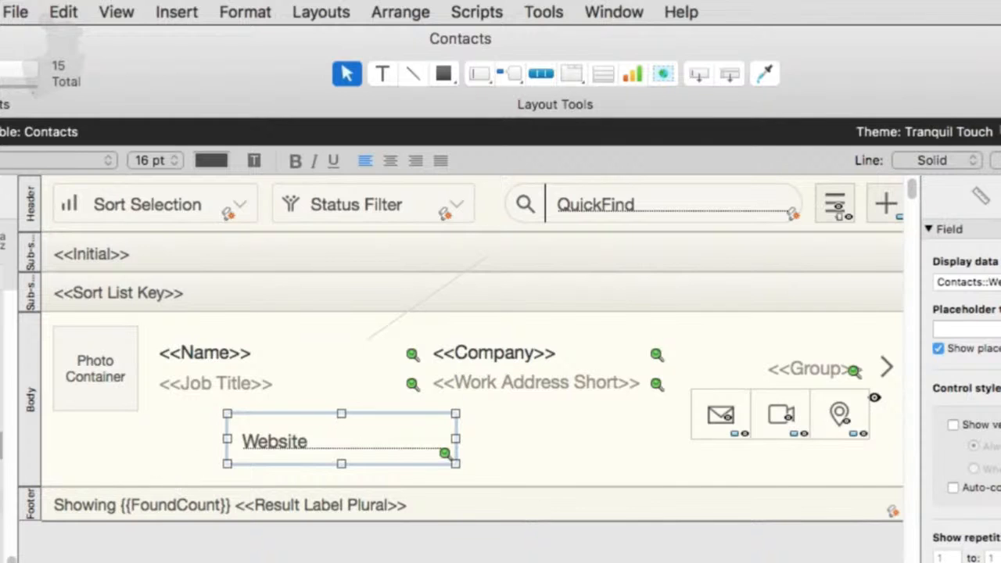
Step: Try to place another Contacts field in the body beside the Website field
{"action": "left_click_drag", "start_coordinate": [700, 77], "coordinate": [699, 76]}
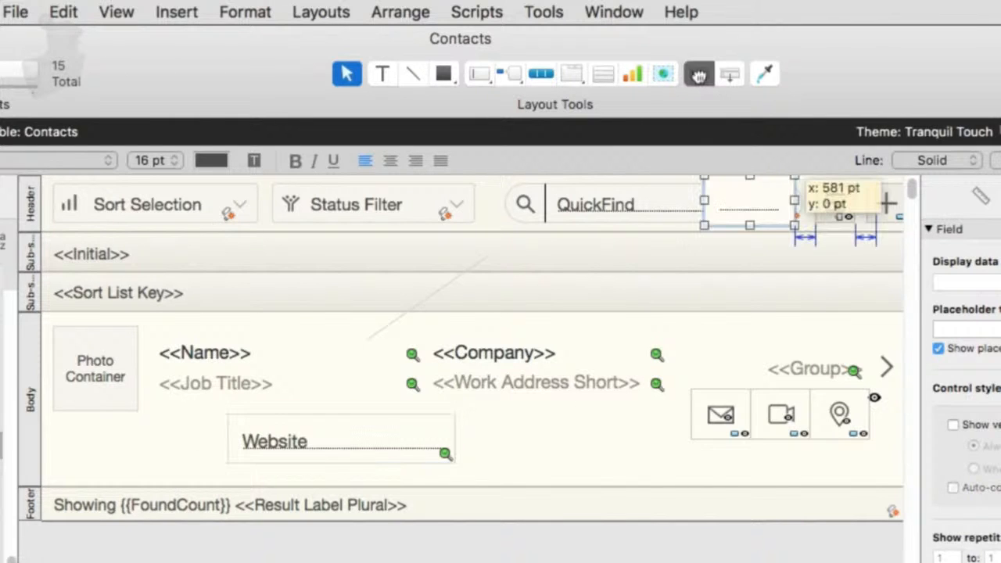
{"action": "left_click_drag", "start_coordinate": [701, 180], "coordinate": [524, 414]}
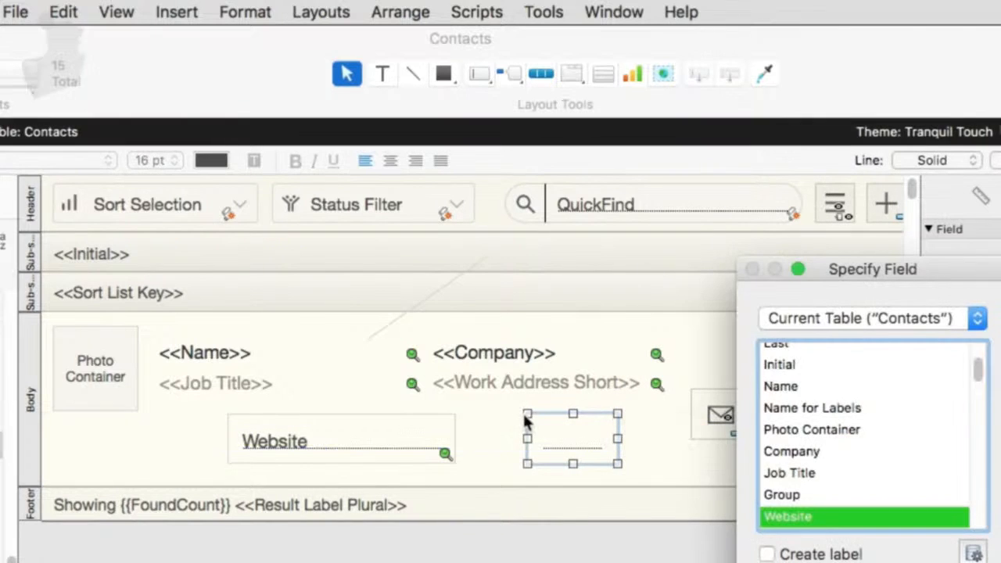
{"action": "scroll", "coordinate": [791, 451], "scroll_direction": "up", "scroll_amount": 5}
{"action": "left_click", "coordinate": [783, 430]}
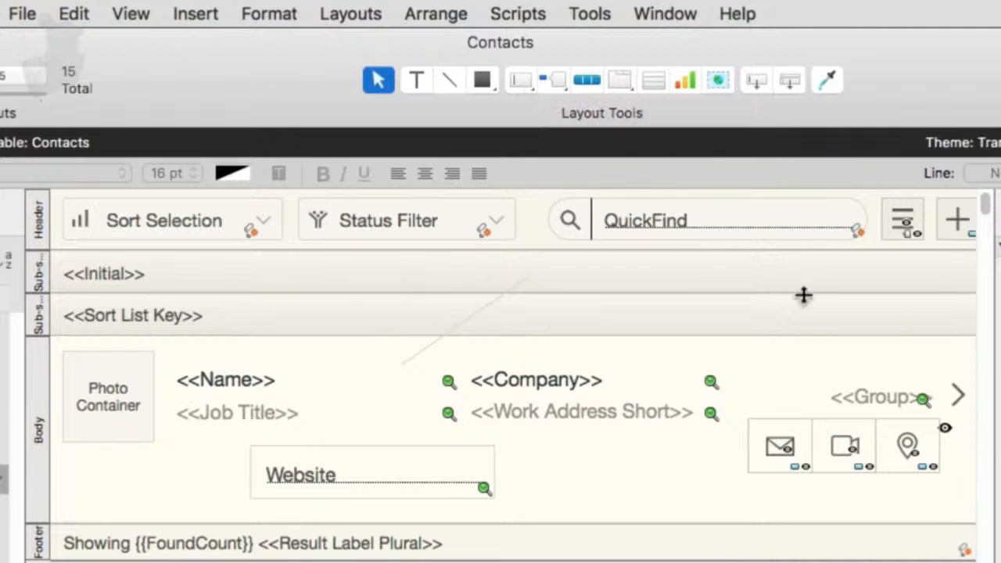
Step: Look over the field control styles and try to place a new field about 80 pt wide in the body beside the Website field
{"action": "left_click", "coordinate": [523, 78]}
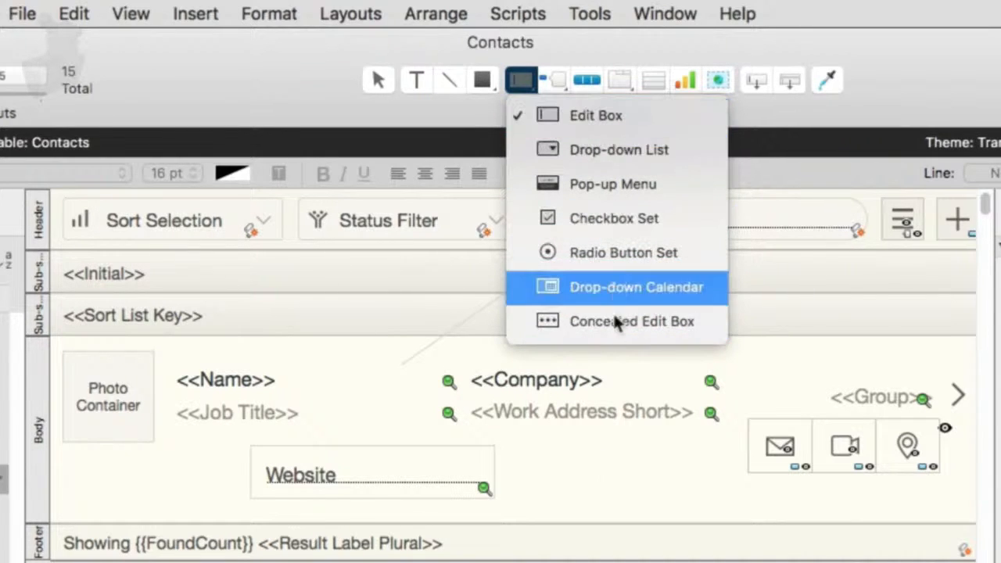
{"action": "left_click", "coordinate": [591, 494]}
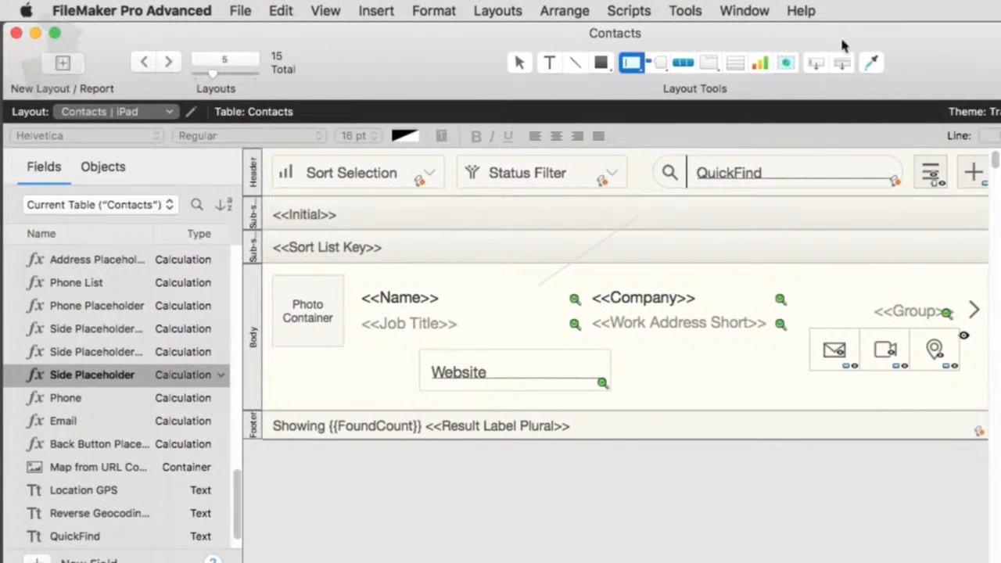
{"action": "left_click_drag", "start_coordinate": [782, 73], "coordinate": [692, 359]}
{"action": "left_click_drag", "start_coordinate": [739, 309], "coordinate": [697, 347]}
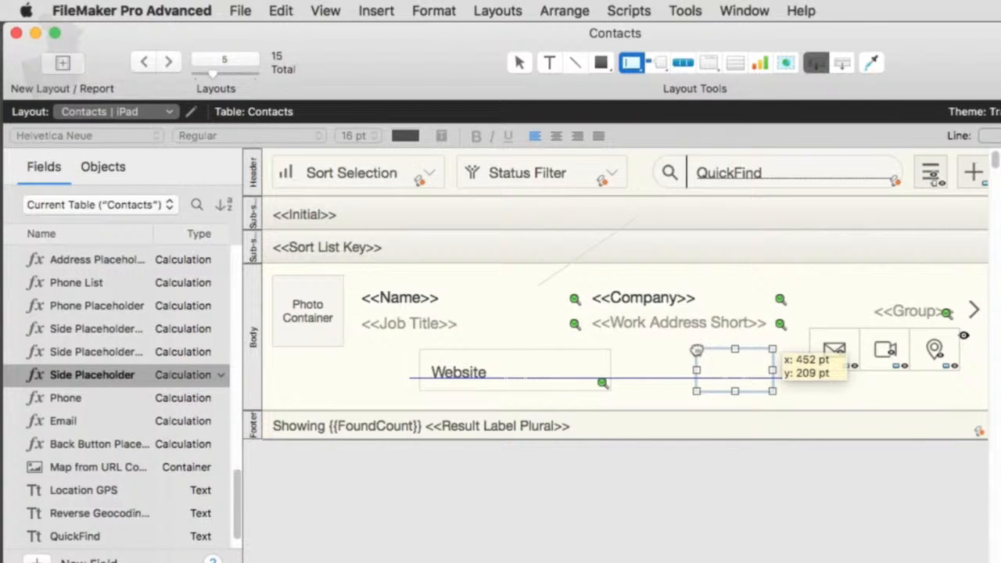
{"action": "left_click_drag", "start_coordinate": [697, 350], "coordinate": [697, 351]}
{"action": "left_click", "coordinate": [946, 500]}
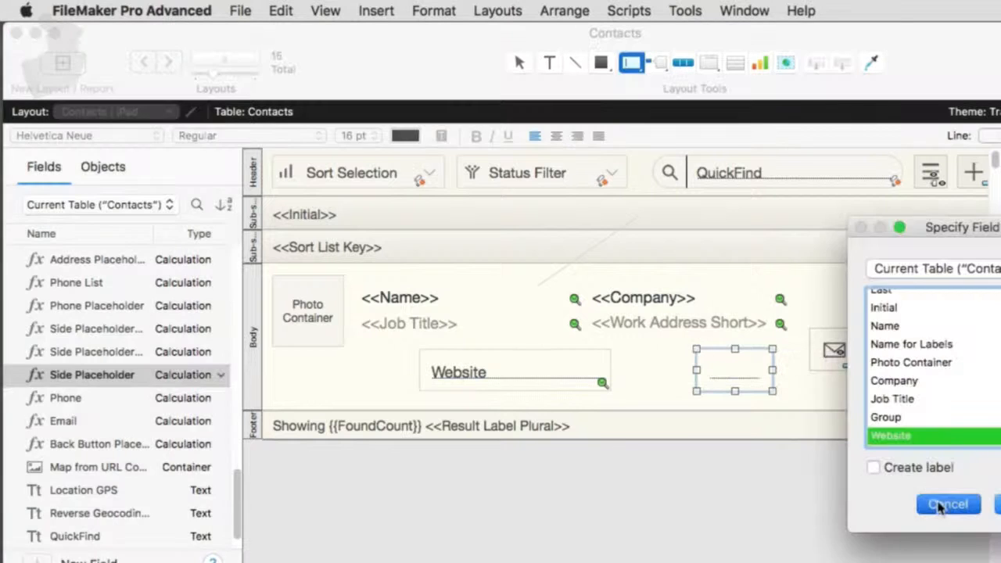
Step: Browse the Contacts fields in the Fields list and filter them by "phone"
{"action": "scroll", "coordinate": [125, 472], "scroll_direction": "down", "scroll_amount": 1}
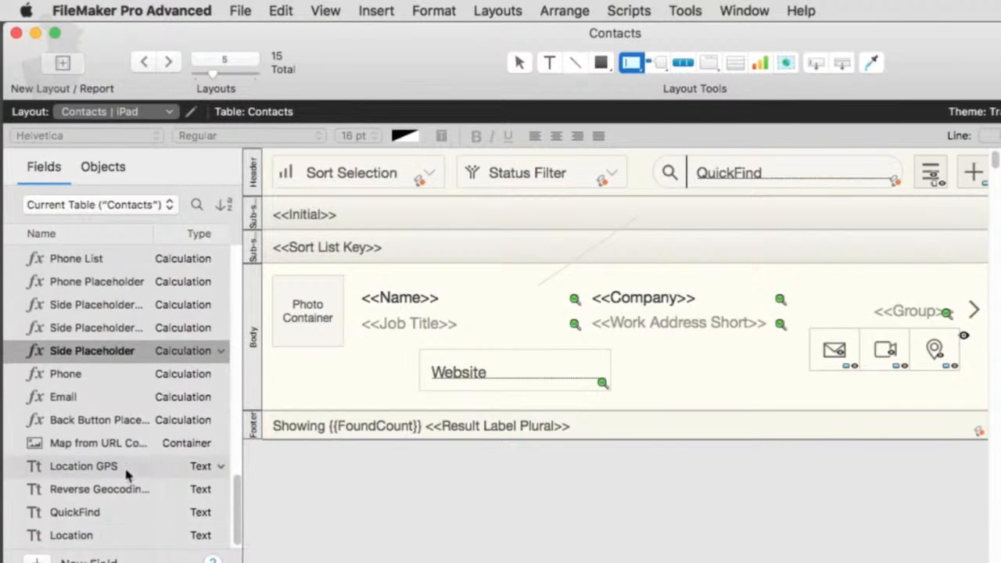
{"action": "scroll", "coordinate": [125, 472], "scroll_direction": "up", "scroll_amount": 15}
{"action": "scroll", "coordinate": [102, 349], "scroll_direction": "down", "scroll_amount": 15}
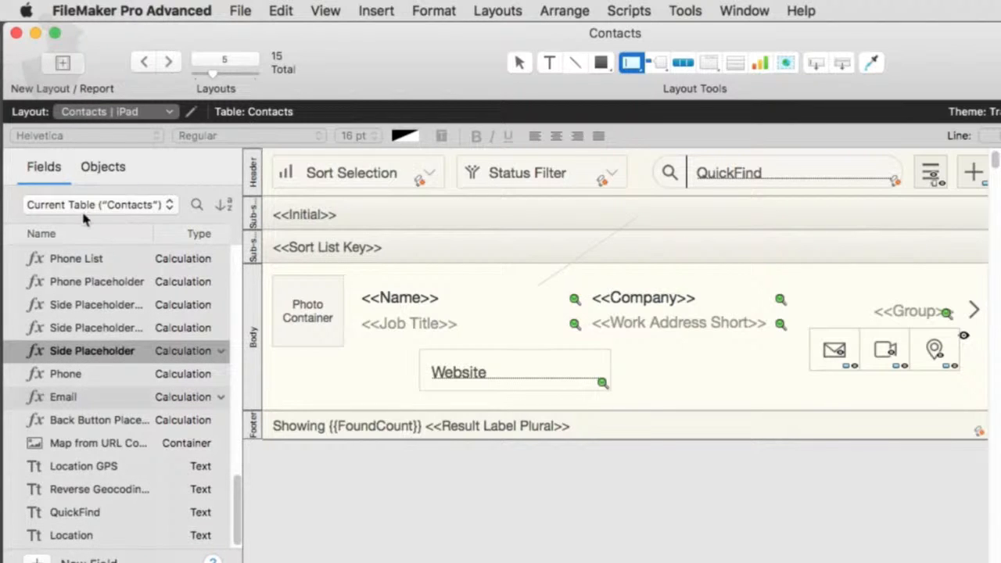
{"action": "left_click", "coordinate": [197, 205]}
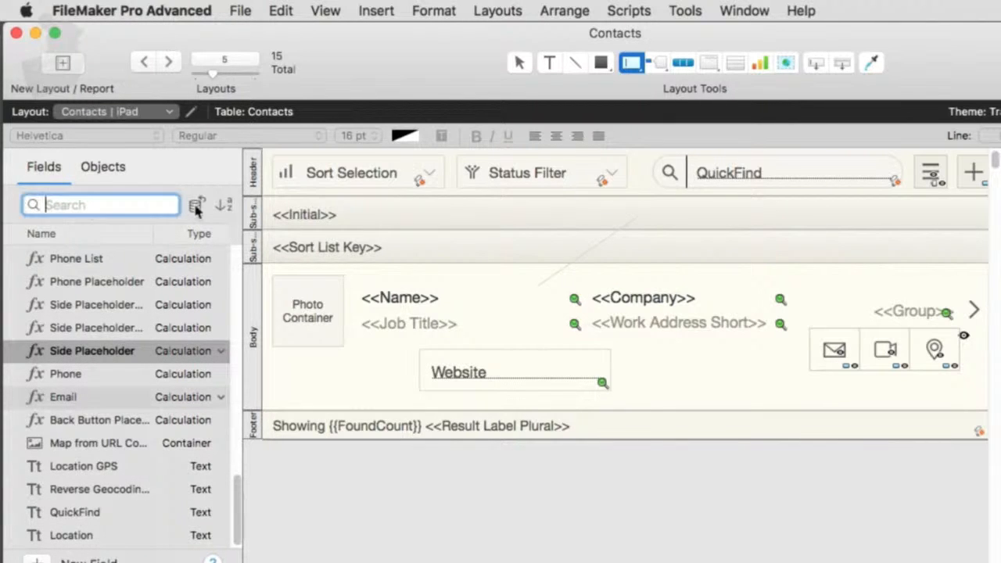
{"action": "type", "text": "phone"}
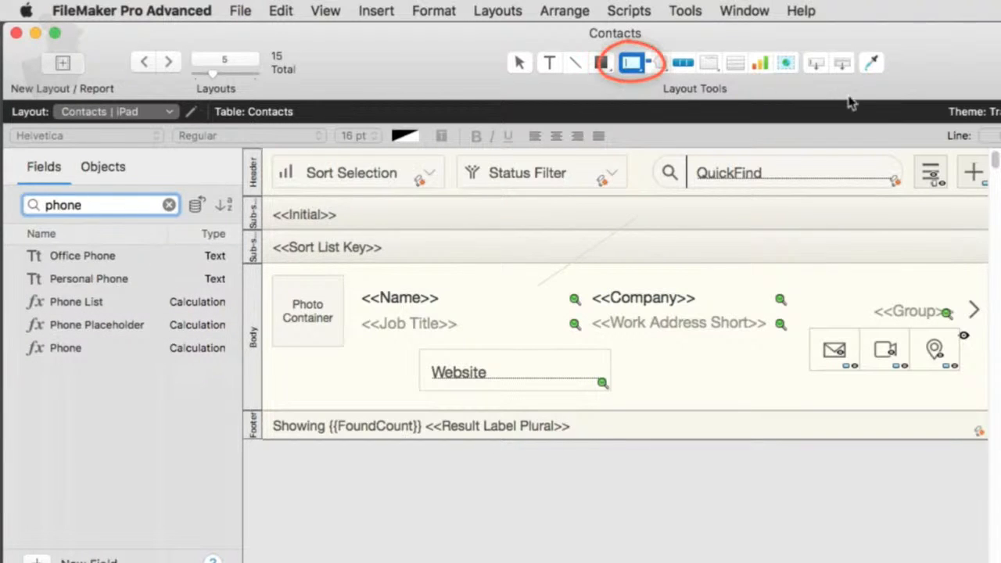
Step: Try to place a field in the body to the right of the Website edit box, choosing Website as its data source
{"action": "left_click", "coordinate": [816, 62]}
{"action": "left_click_drag", "start_coordinate": [791, 296], "coordinate": [701, 353]}
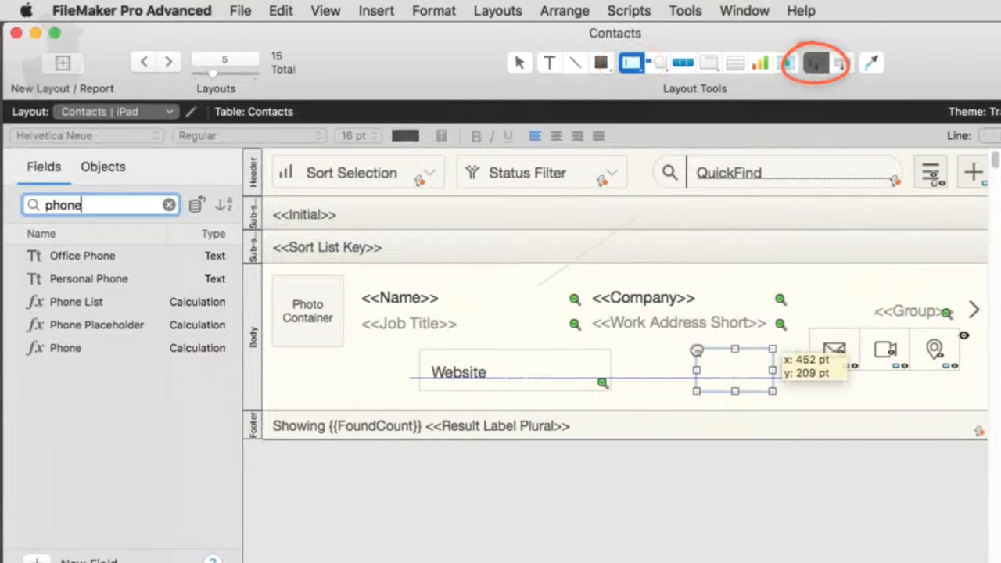
{"action": "scroll", "coordinate": [959, 306], "scroll_direction": "up", "scroll_amount": 5}
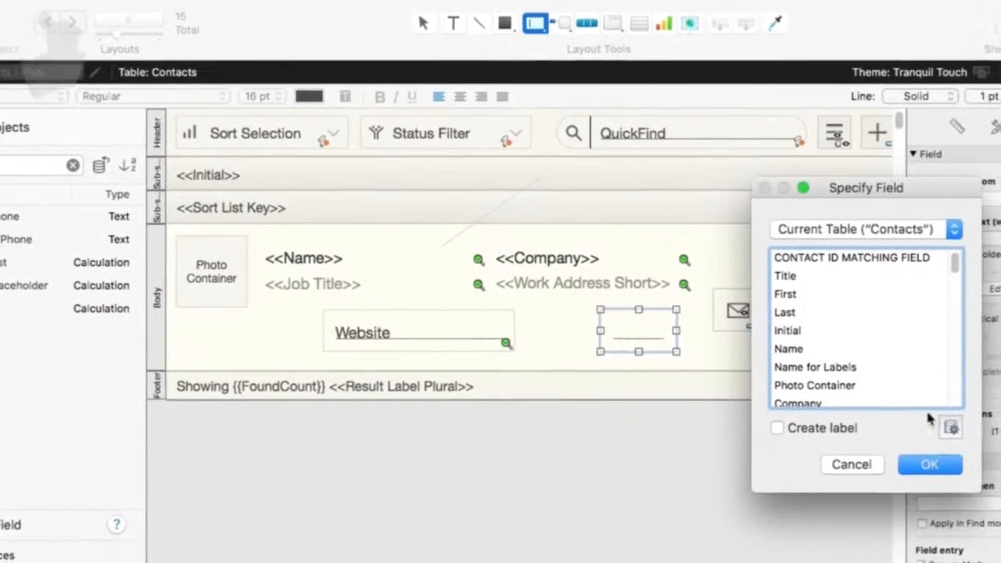
{"action": "key", "text": "w"}
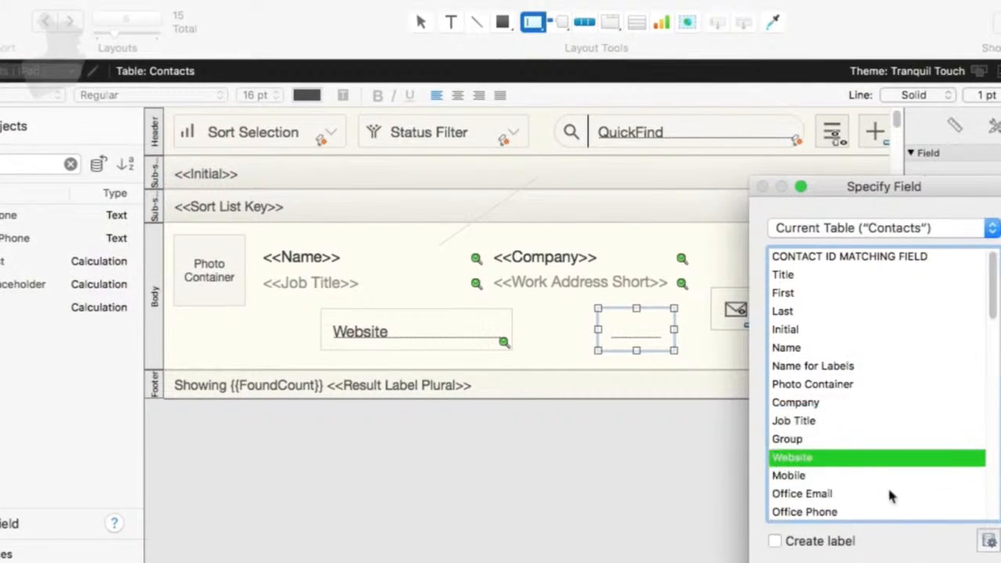
{"action": "key", "text": "Return"}
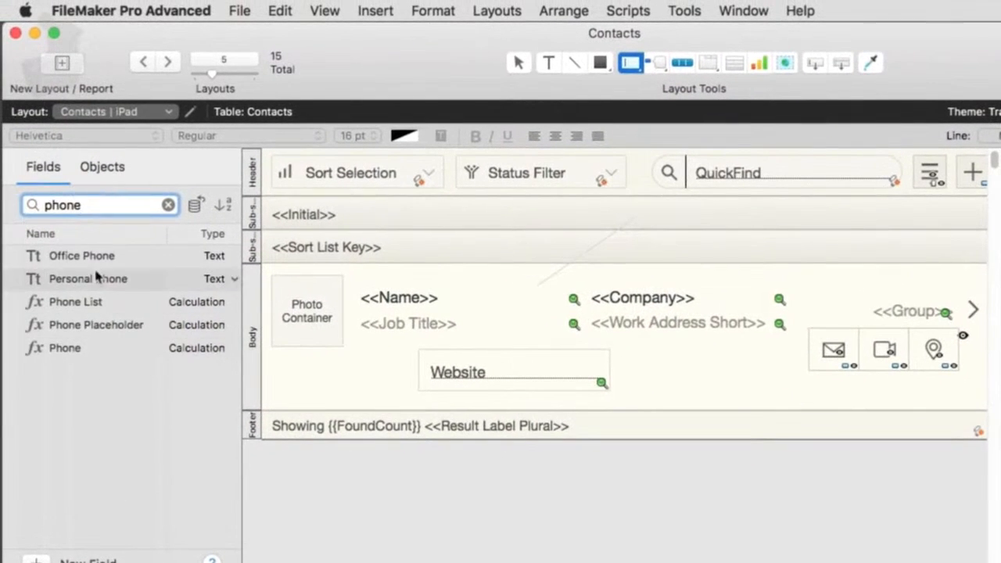
Step: Try adding the Office Phone field with its label beside the Website field, and delete both again
{"action": "left_click_drag", "start_coordinate": [94, 258], "coordinate": [699, 367]}
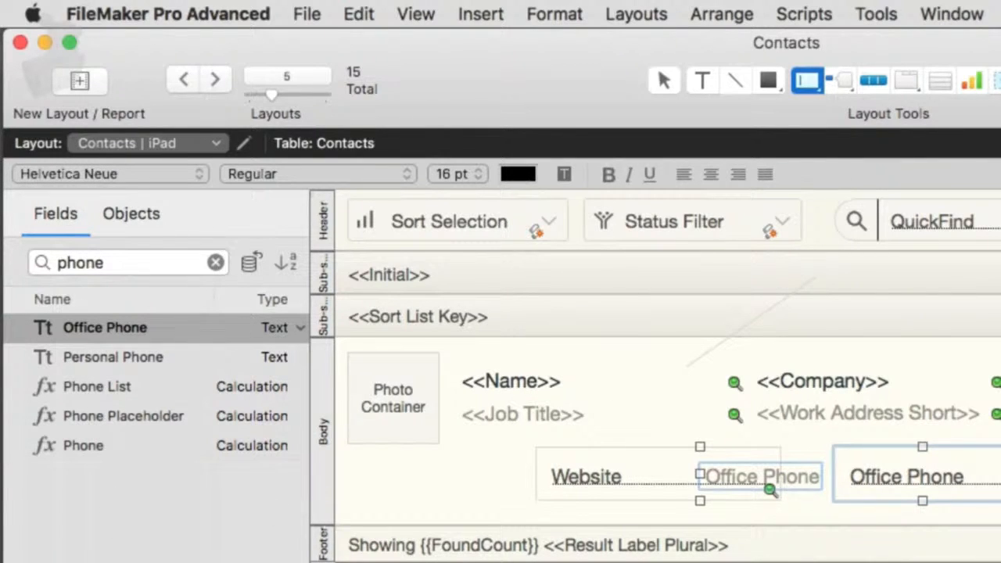
{"action": "key", "text": "Delete"}
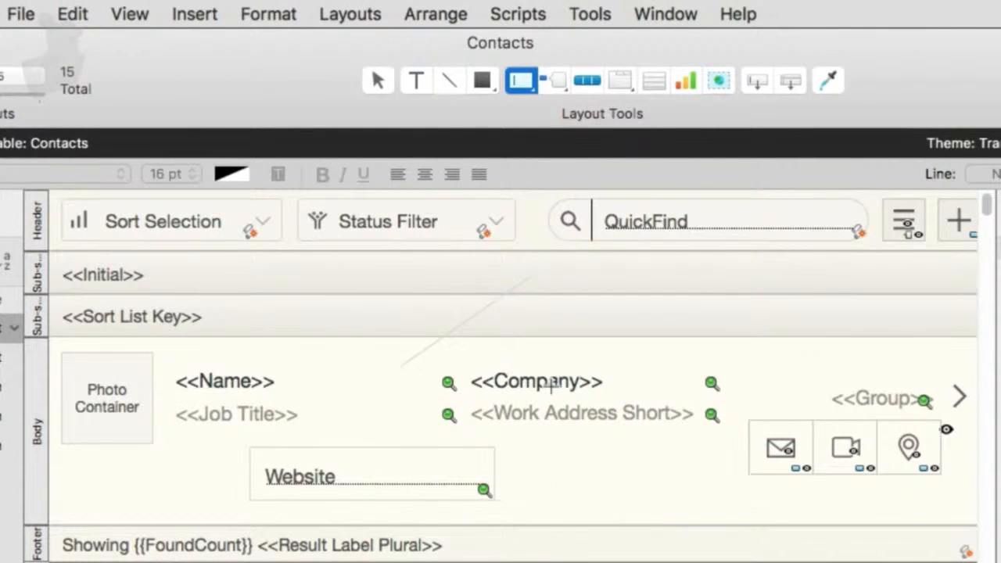
Step: Delete the Website field from the body
{"action": "left_click", "coordinate": [375, 81]}
{"action": "left_click", "coordinate": [402, 472]}
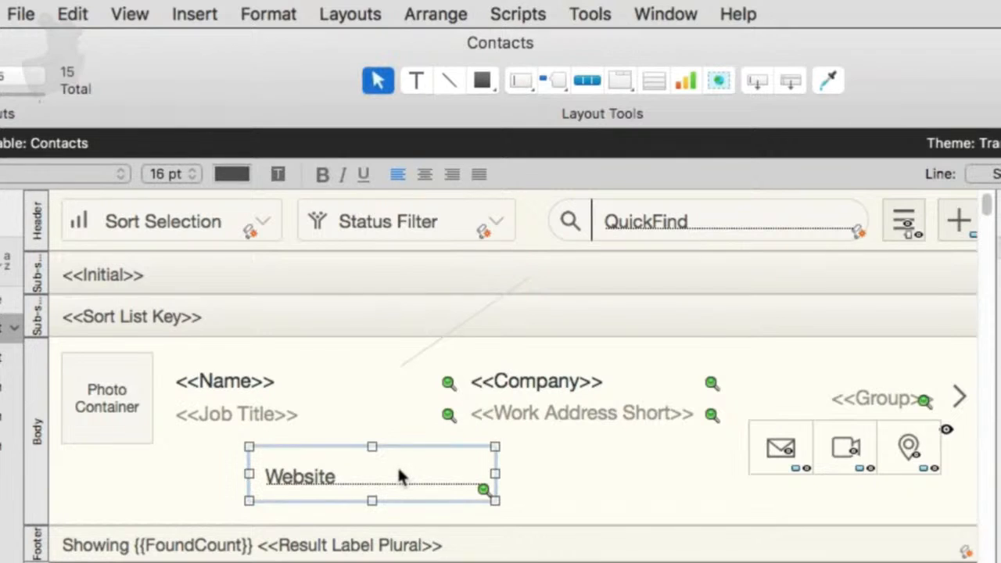
{"action": "key", "text": "Delete"}
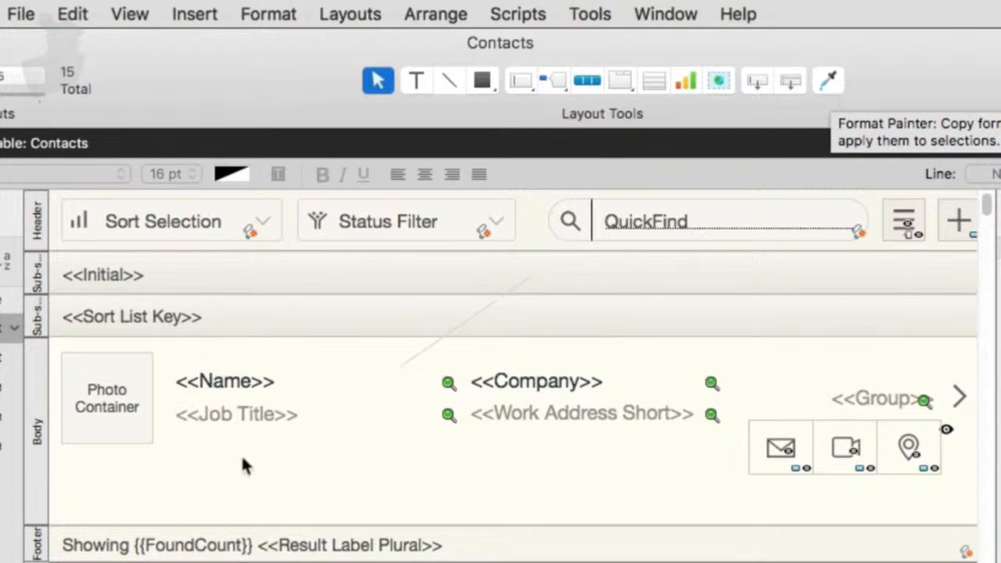
Step: Format the <<Name>> text in the body as red, bold, italic and underlined
{"action": "left_click", "coordinate": [223, 384]}
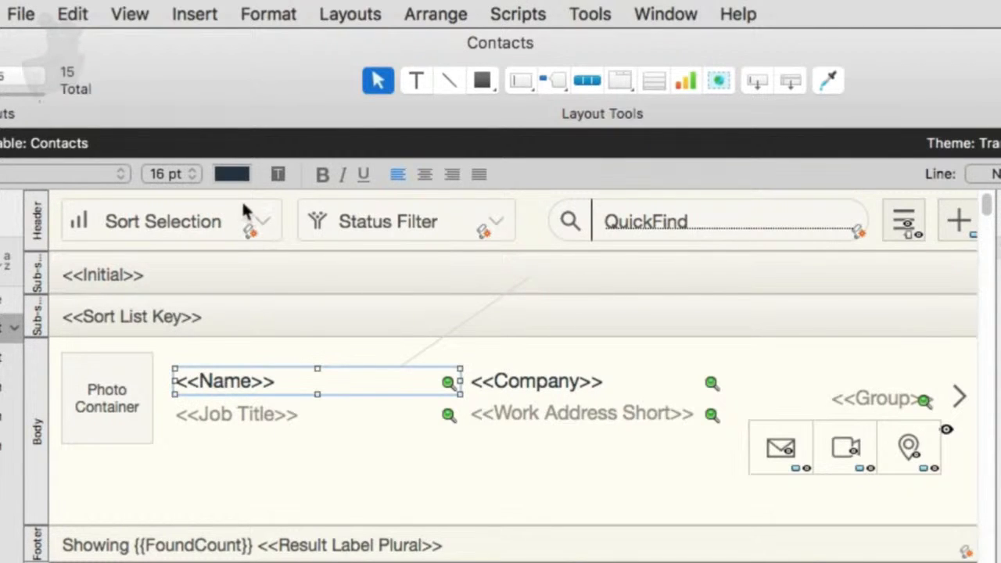
{"action": "left_click", "coordinate": [242, 179]}
{"action": "left_click", "coordinate": [230, 381]}
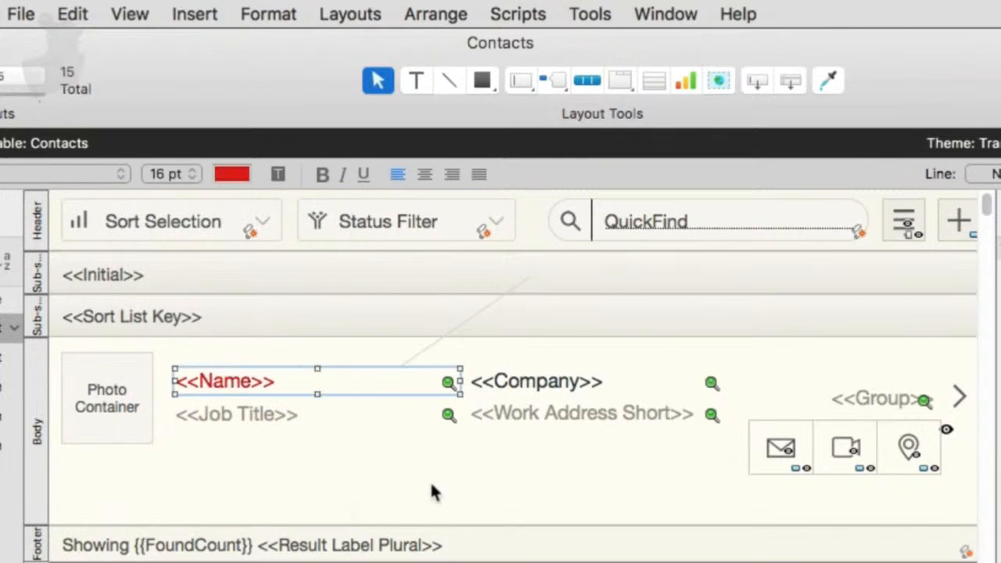
{"action": "key", "text": "super+i"}
{"action": "key", "text": "super+b"}
{"action": "key", "text": "super+u"}
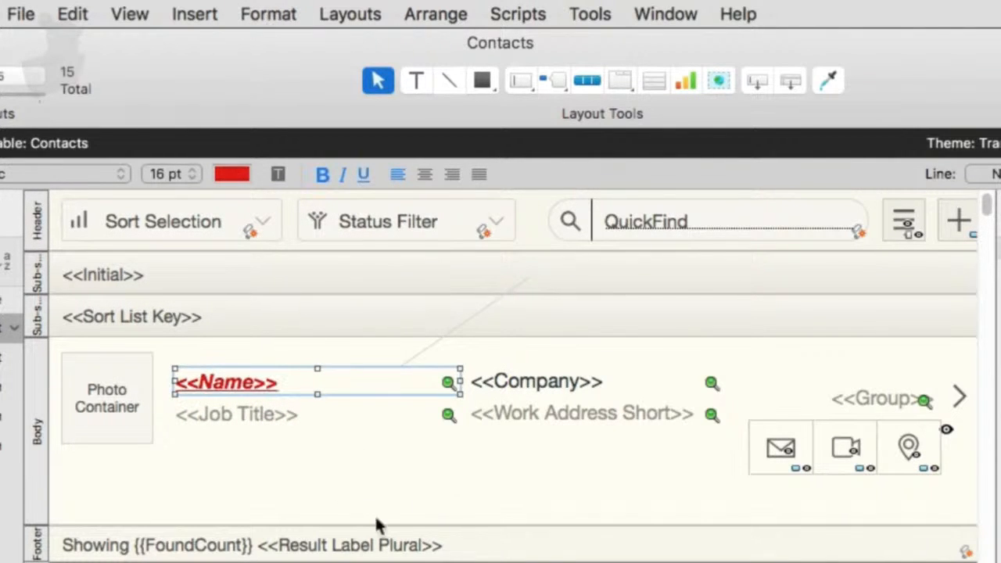
{"action": "left_click", "coordinate": [356, 482]}
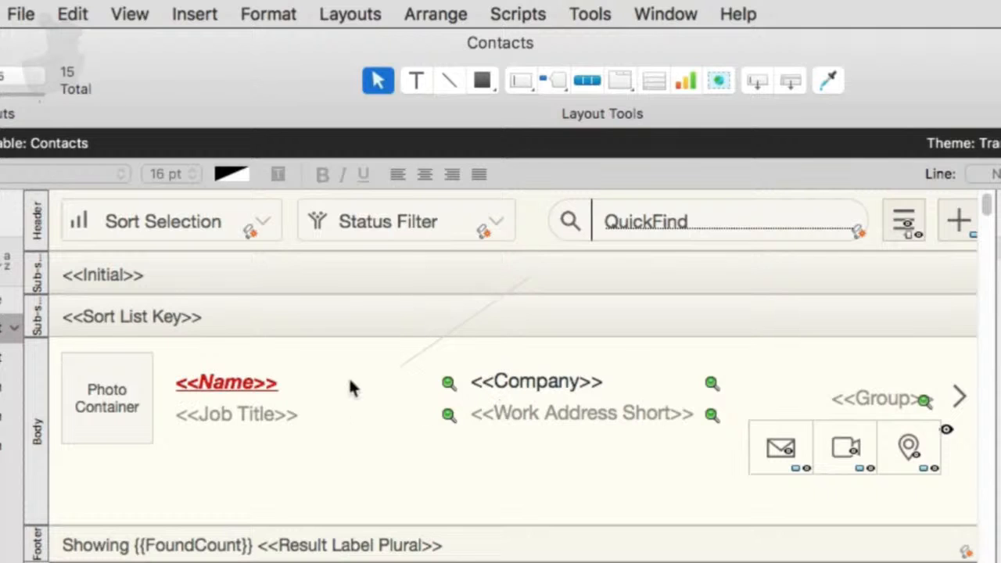
{"action": "left_click", "coordinate": [634, 416]}
{"action": "left_click", "coordinate": [563, 383]}
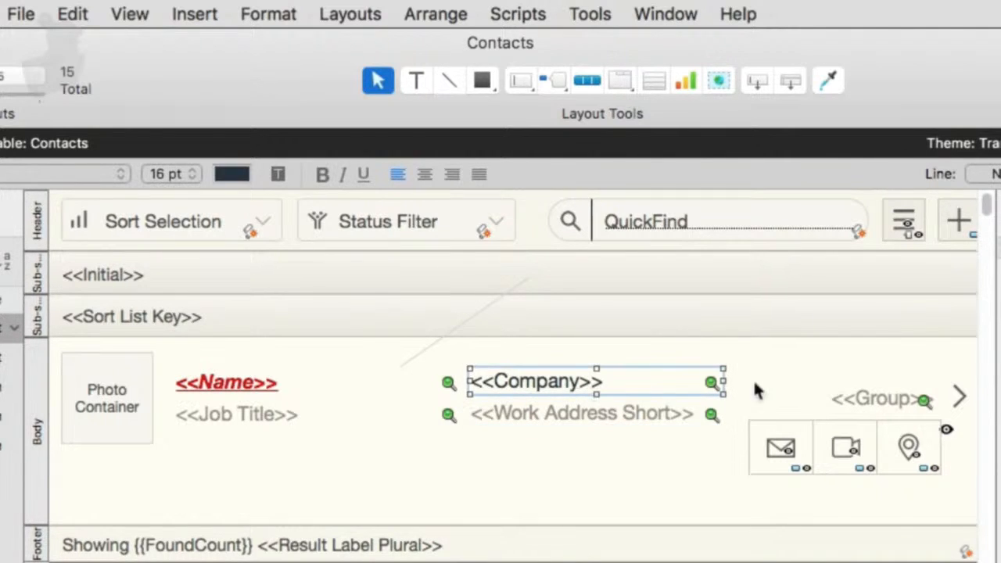
{"action": "left_click", "coordinate": [874, 400]}
{"action": "left_click", "coordinate": [375, 541]}
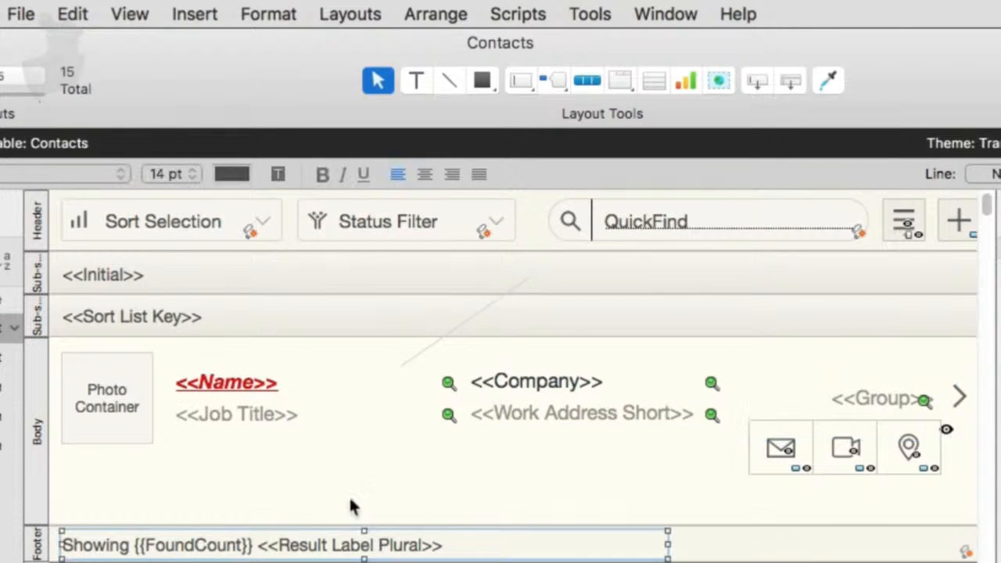
Step: Copy the <<Name>> formatting with the Format Painter onto <<Work Address Short>> and <<Company>>, and try it on <<Group>>
{"action": "left_click", "coordinate": [260, 391]}
{"action": "left_click", "coordinate": [829, 81]}
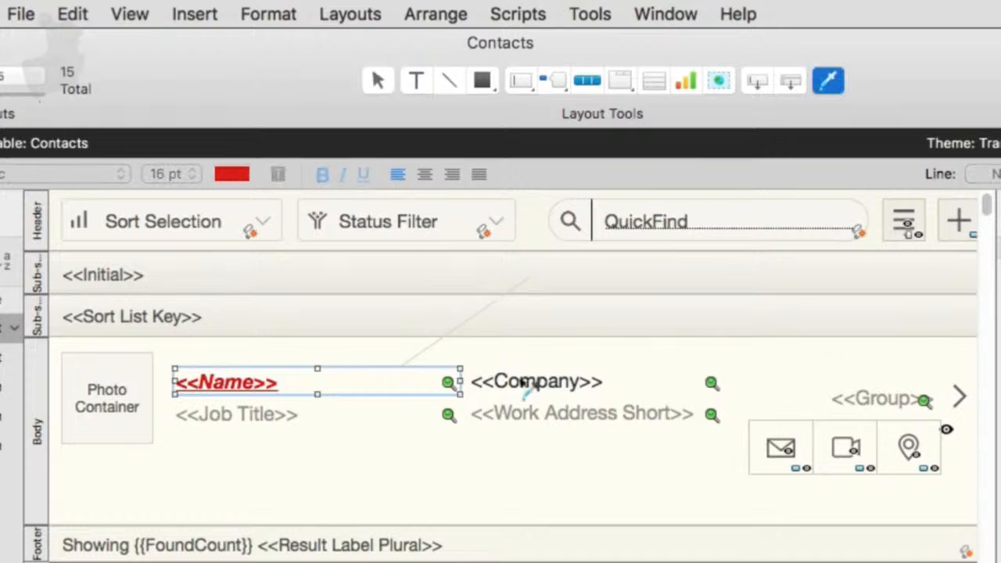
{"action": "left_click", "coordinate": [529, 422]}
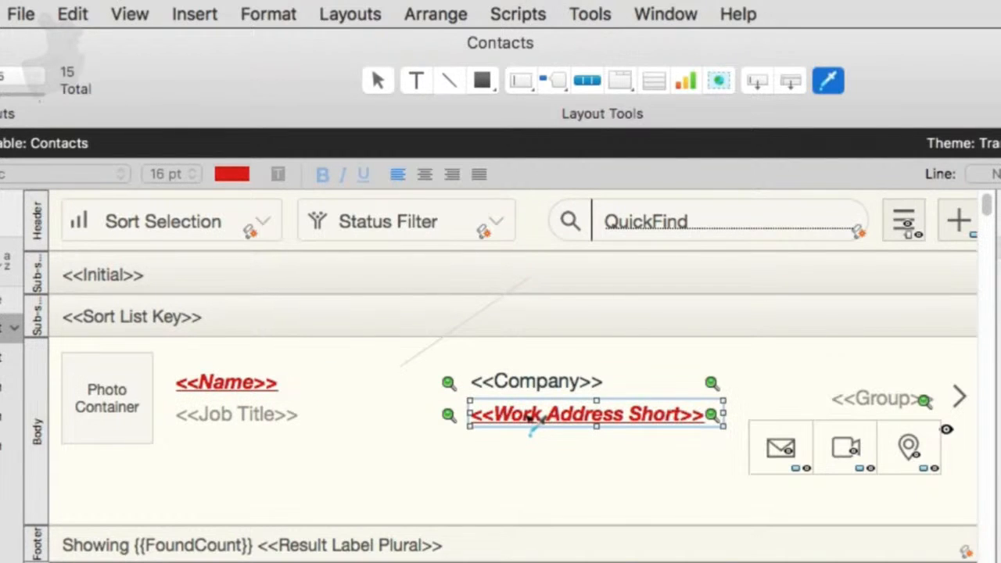
{"action": "left_click", "coordinate": [557, 384]}
{"action": "left_click", "coordinate": [875, 400]}
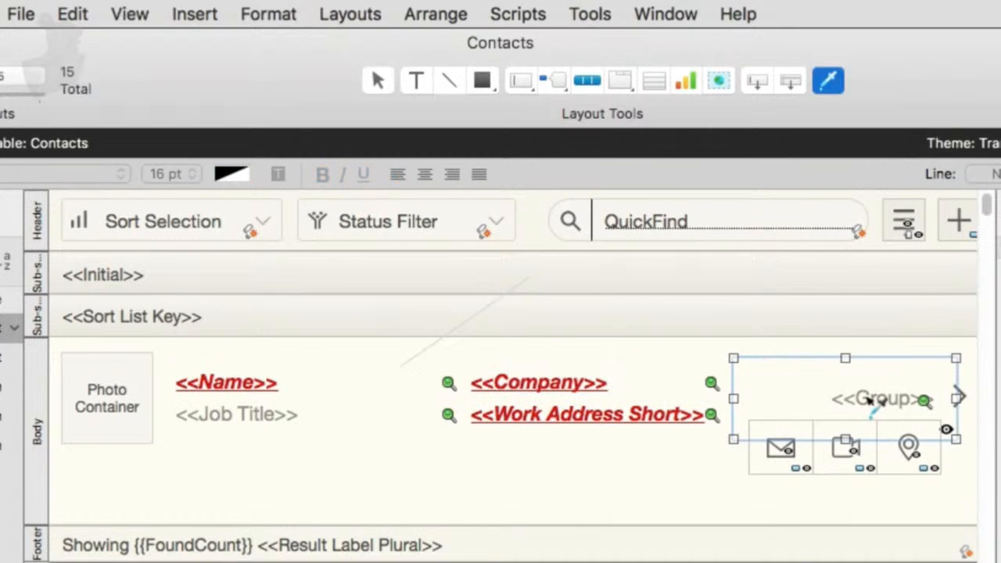
{"action": "left_click", "coordinate": [618, 490]}
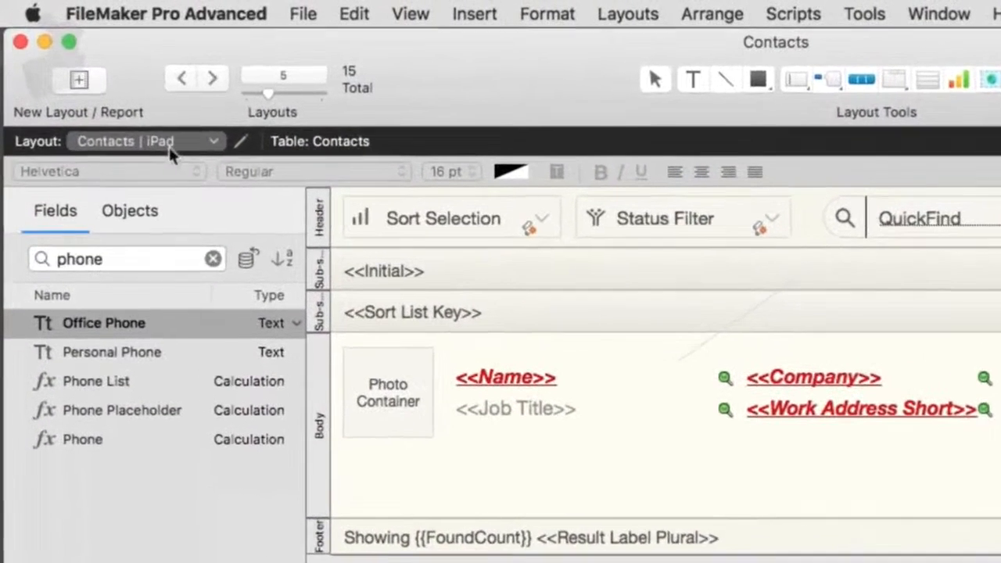
Step: View the list of layouts and layout folders available in this file
{"action": "left_click", "coordinate": [171, 149]}
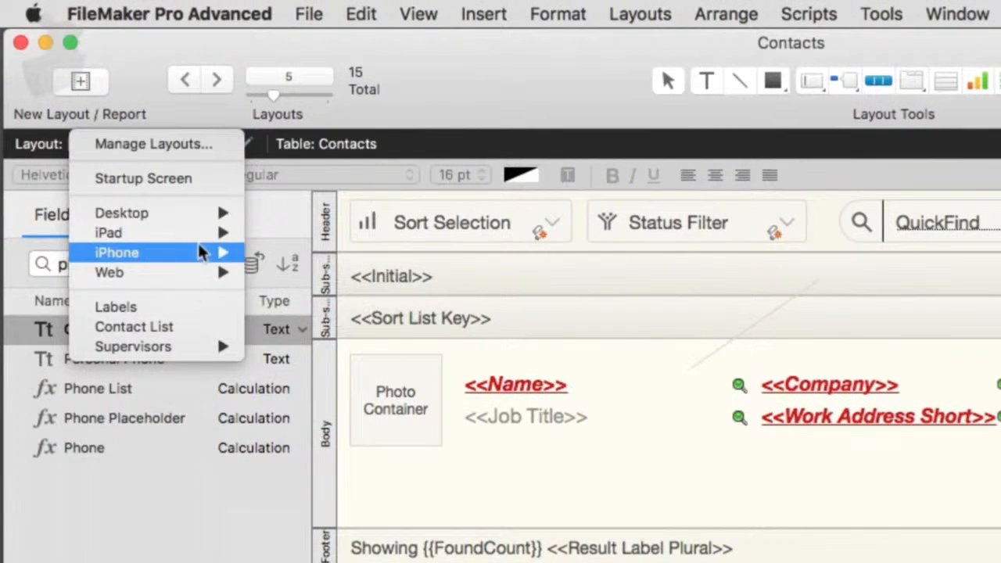
{"action": "left_click", "coordinate": [395, 138]}
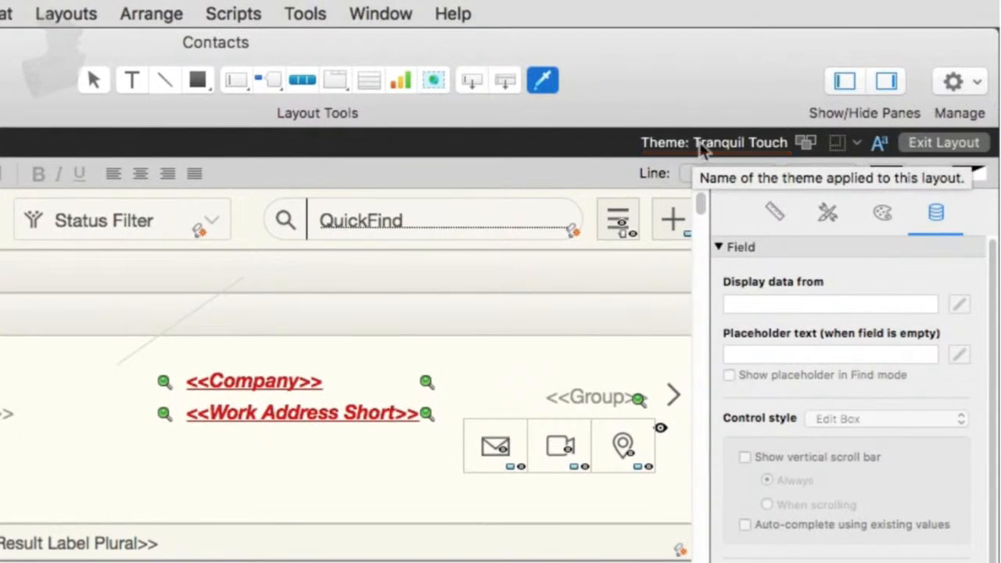
Step: Browse the layout themes and preview the Enlightened Touch, Luminous Touch, Sophisticated Touch and Tranquil Touch themes
{"action": "left_click", "coordinate": [688, 145]}
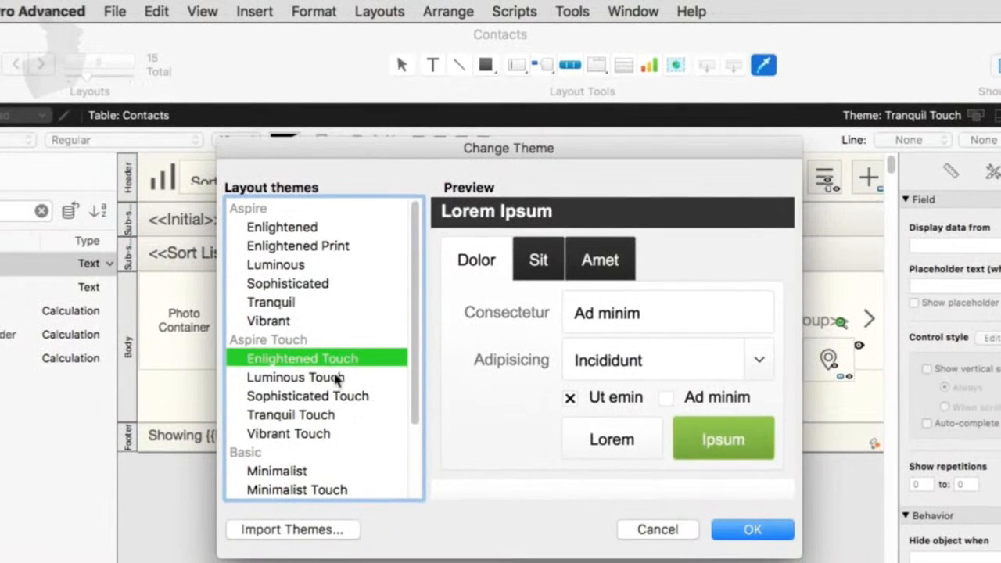
{"action": "left_click", "coordinate": [336, 378]}
{"action": "left_click", "coordinate": [324, 397]}
{"action": "left_click", "coordinate": [318, 416]}
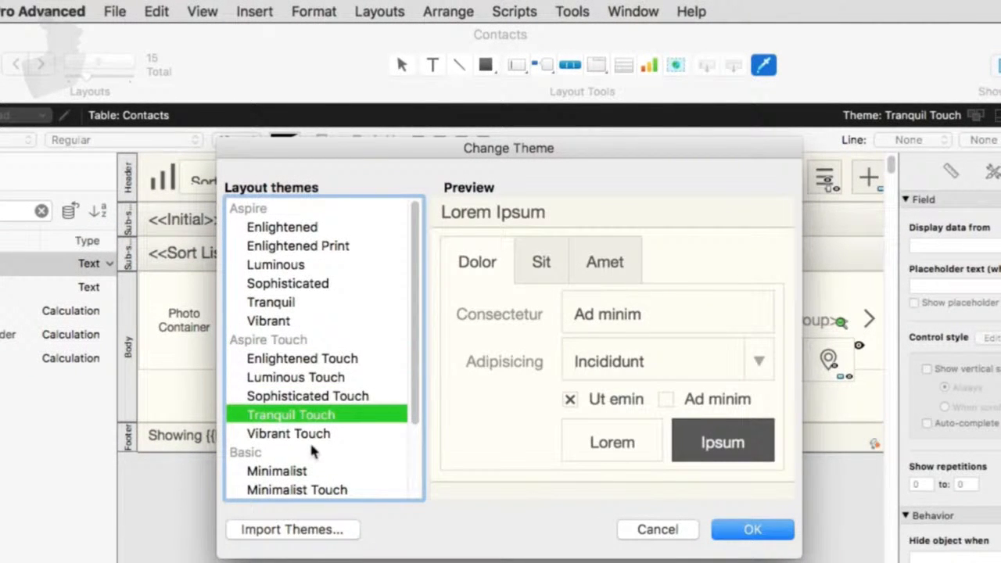
{"action": "scroll", "coordinate": [283, 485], "scroll_direction": "down", "scroll_amount": 3}
{"action": "scroll", "coordinate": [292, 469], "scroll_direction": "up", "scroll_amount": 4}
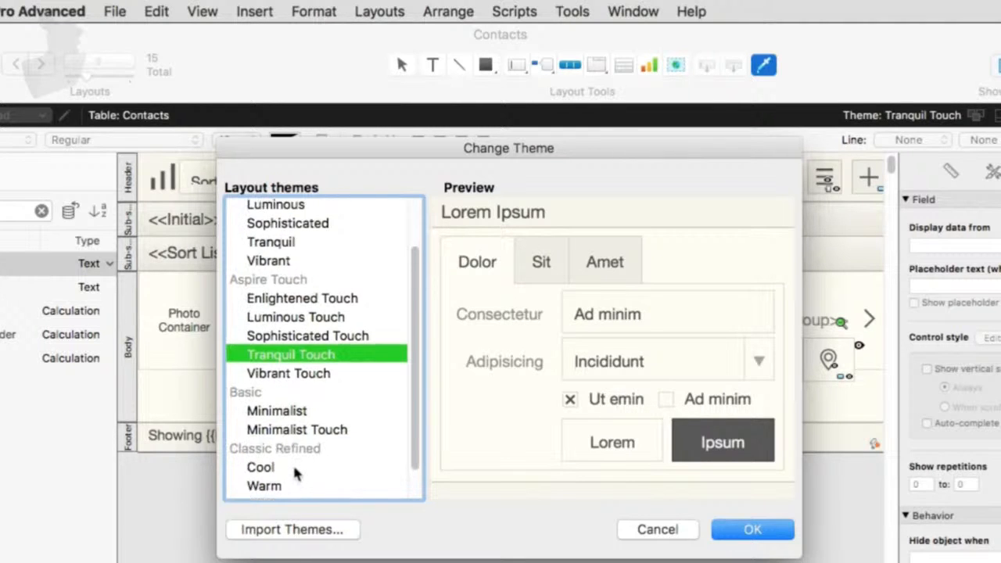
{"action": "scroll", "coordinate": [289, 384], "scroll_direction": "down", "scroll_amount": 2}
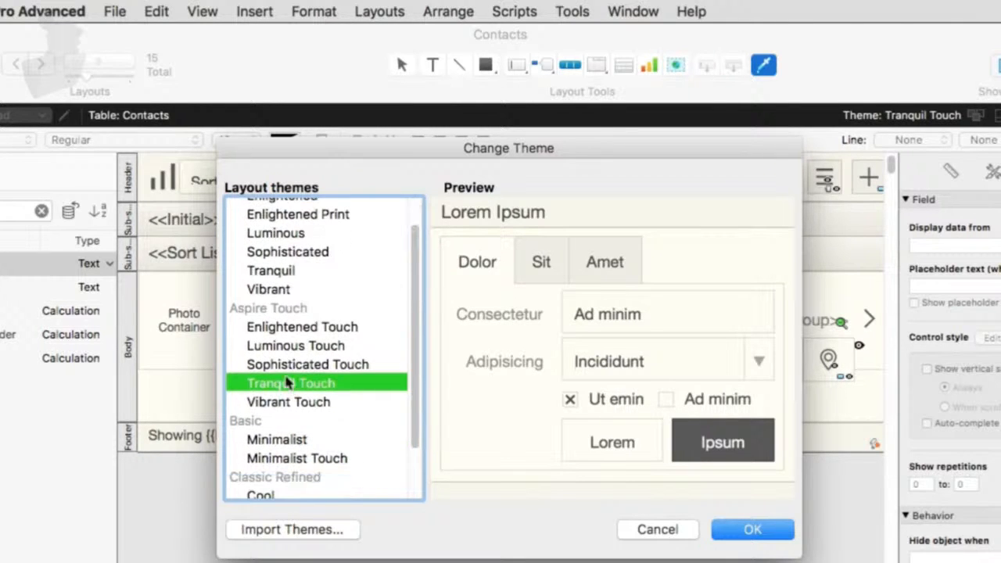
{"action": "left_click", "coordinate": [345, 329]}
{"action": "left_click", "coordinate": [341, 347]}
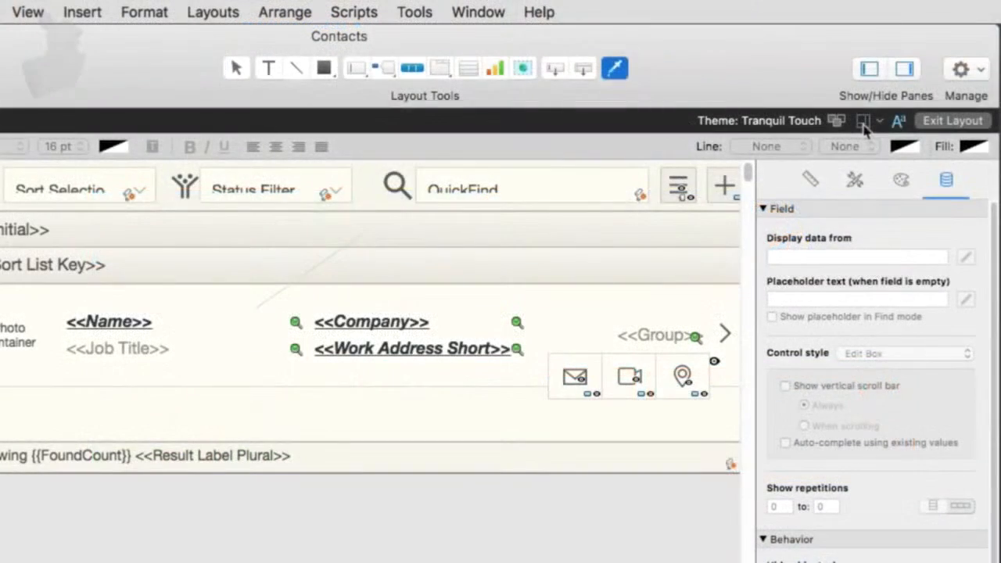
Step: View the screen stencil sizes for desktop, iPhone and iPad, moving the window so the full list fits on screen
{"action": "left_click", "coordinate": [879, 127]}
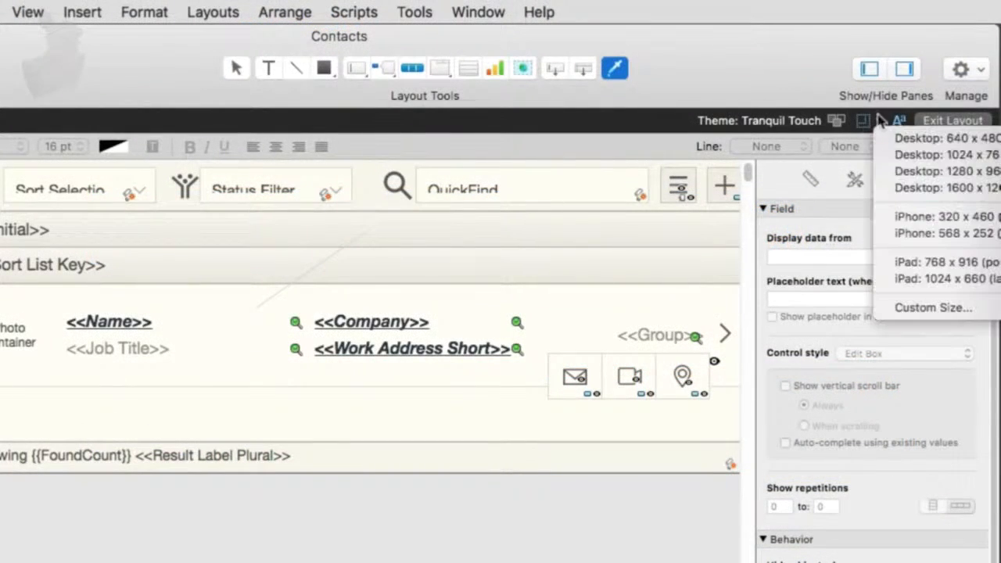
{"action": "left_click_drag", "start_coordinate": [842, 28], "coordinate": [808, 34]}
{"action": "left_click", "coordinate": [842, 123]}
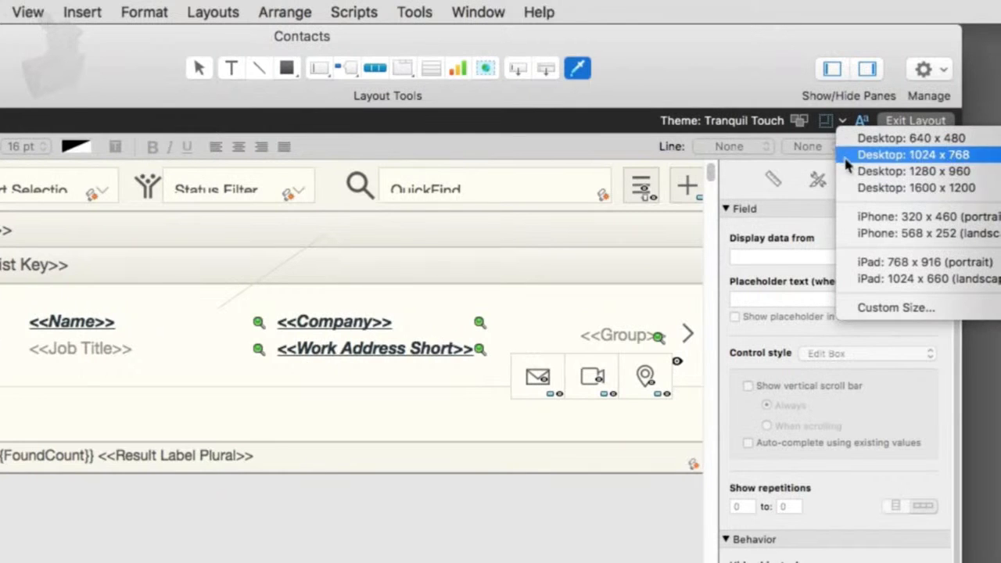
Step: Show the iPhone 320 x 460 and iPad 768 x 916 portrait screen stencils, and view the custom stencil size settings
{"action": "left_click", "coordinate": [852, 217]}
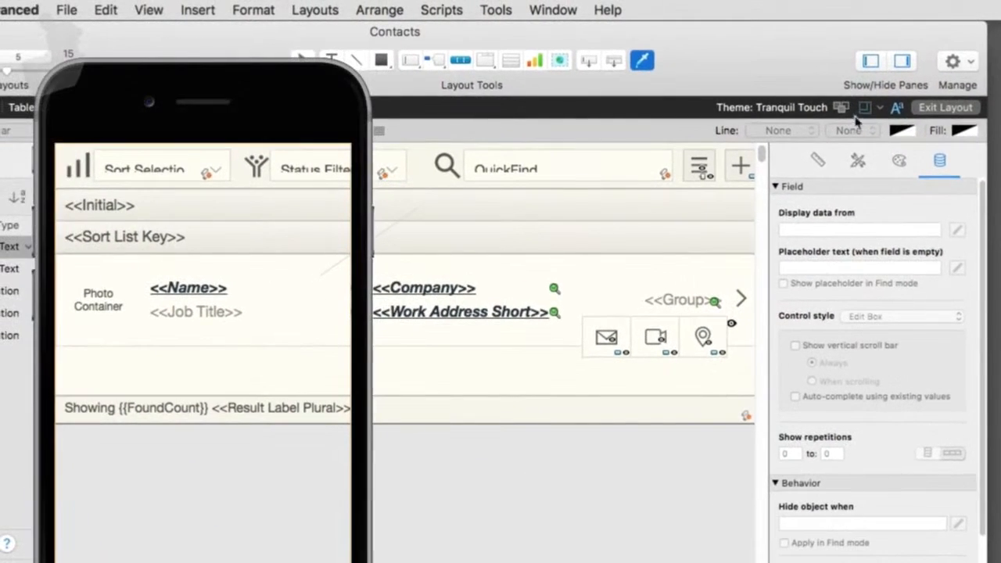
{"action": "left_click", "coordinate": [880, 108]}
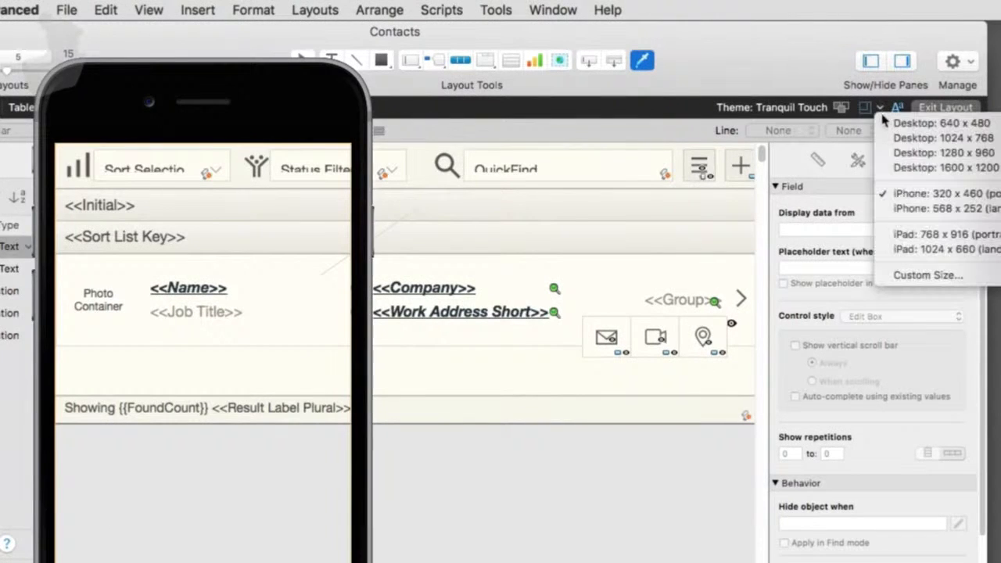
{"action": "left_click", "coordinate": [905, 236]}
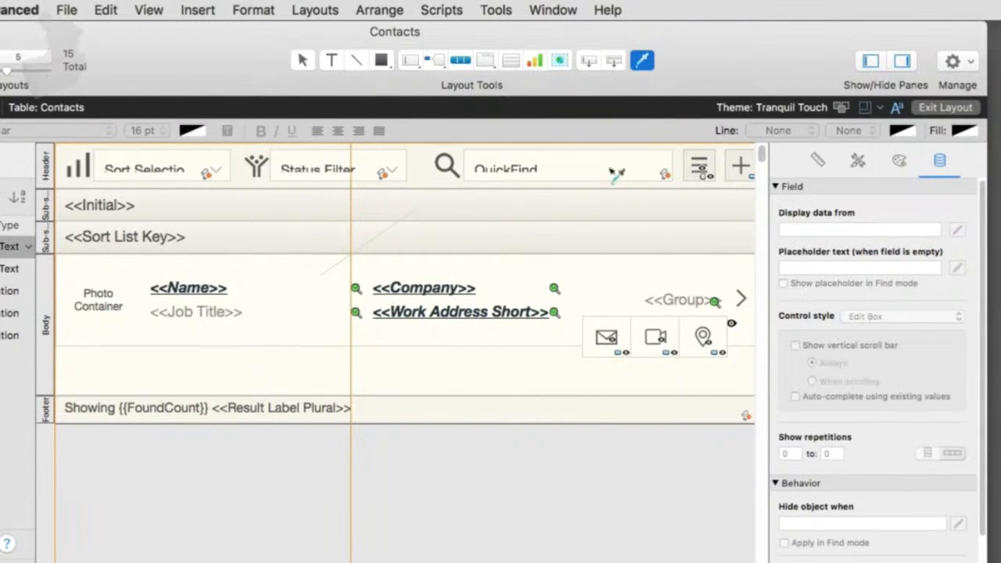
{"action": "left_click_drag", "start_coordinate": [987, 371], "coordinate": [1000, 371]}
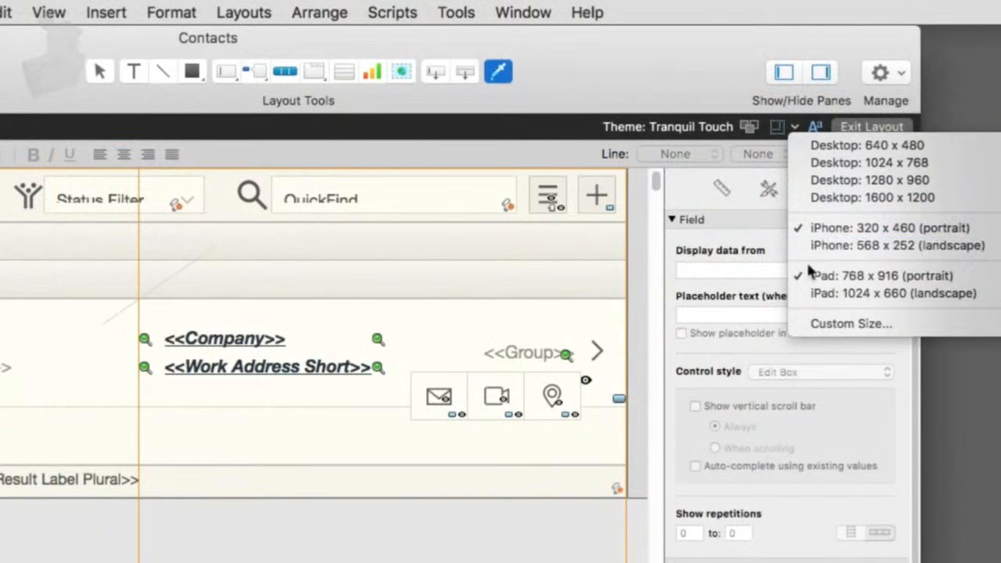
{"action": "left_click", "coordinate": [818, 324]}
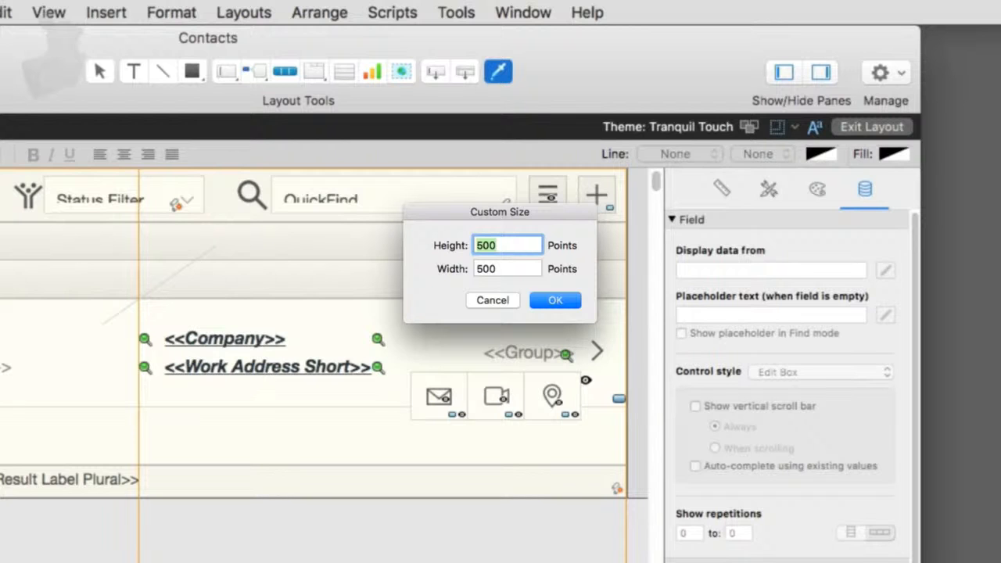
{"action": "key", "text": "Return"}
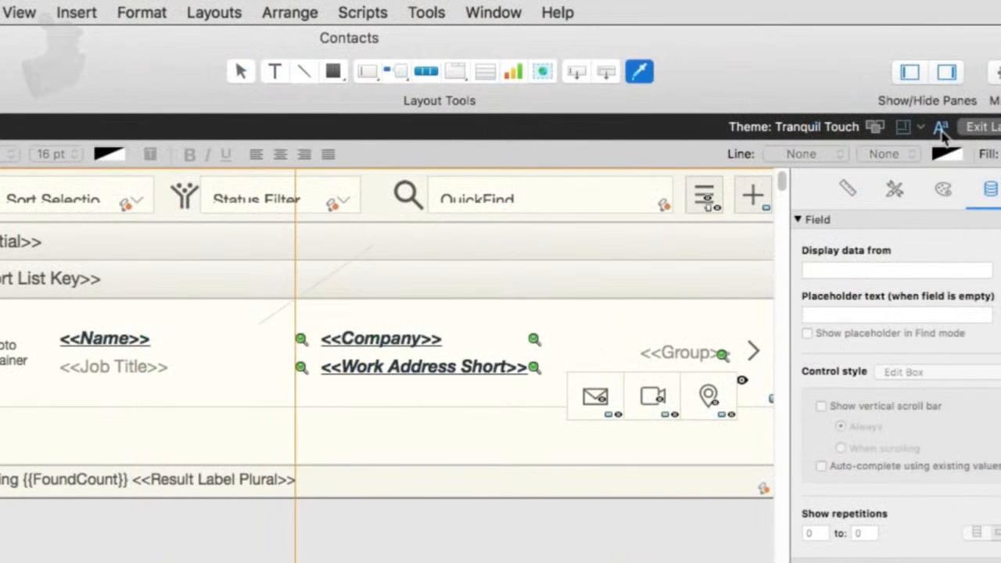
Step: Hide the formatting bar and show it again
{"action": "left_click", "coordinate": [941, 128]}
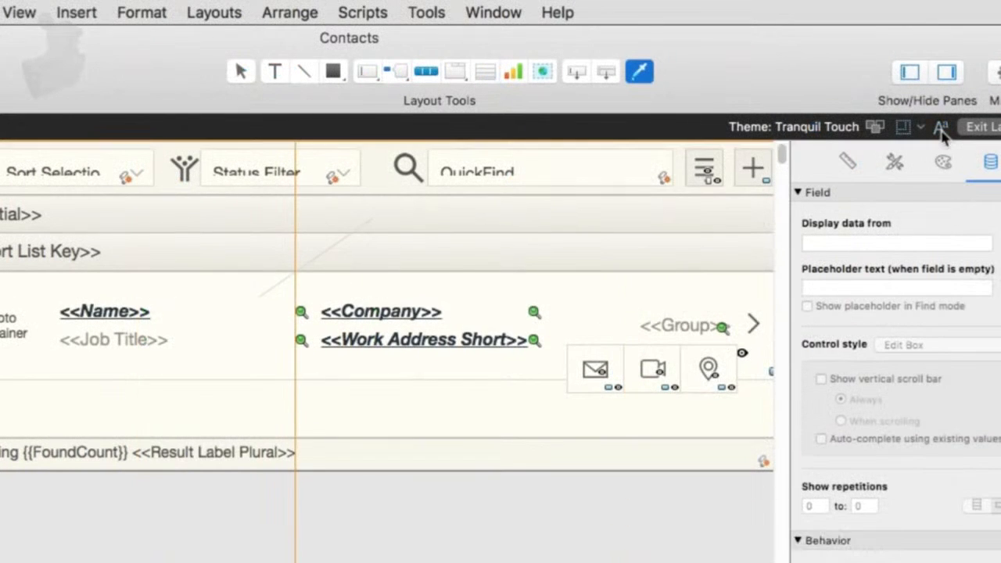
{"action": "left_click", "coordinate": [941, 128]}
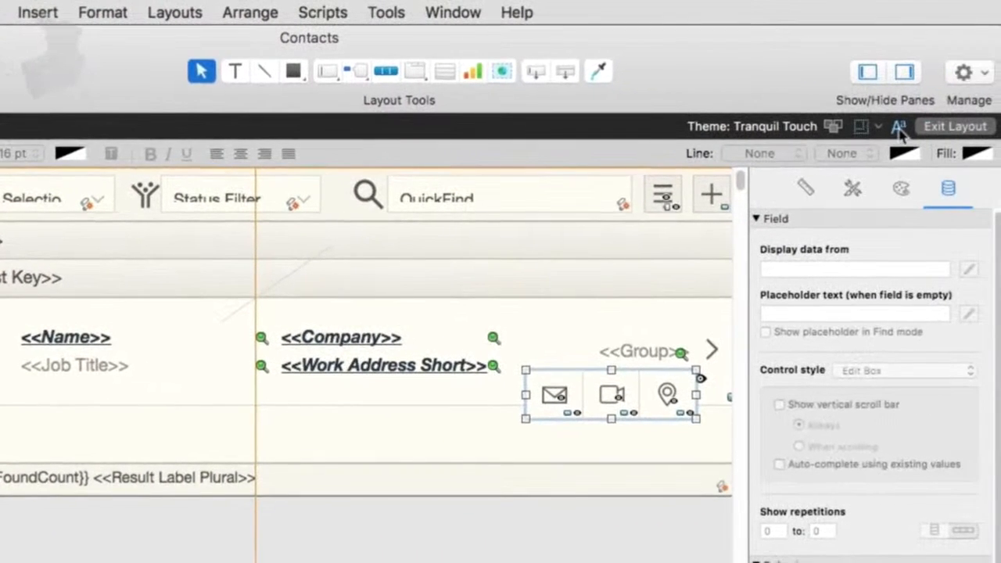
Step: Fill the <<Job Title>> field with purple, and replace that fill with white
{"action": "left_click", "coordinate": [274, 377]}
{"action": "left_click", "coordinate": [1000, 158]}
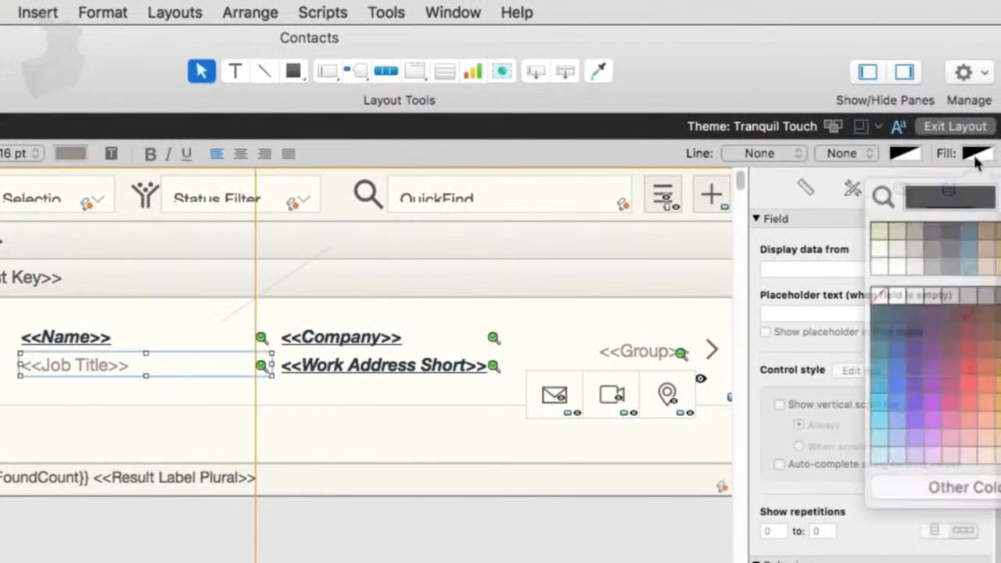
{"action": "left_click", "coordinate": [940, 338]}
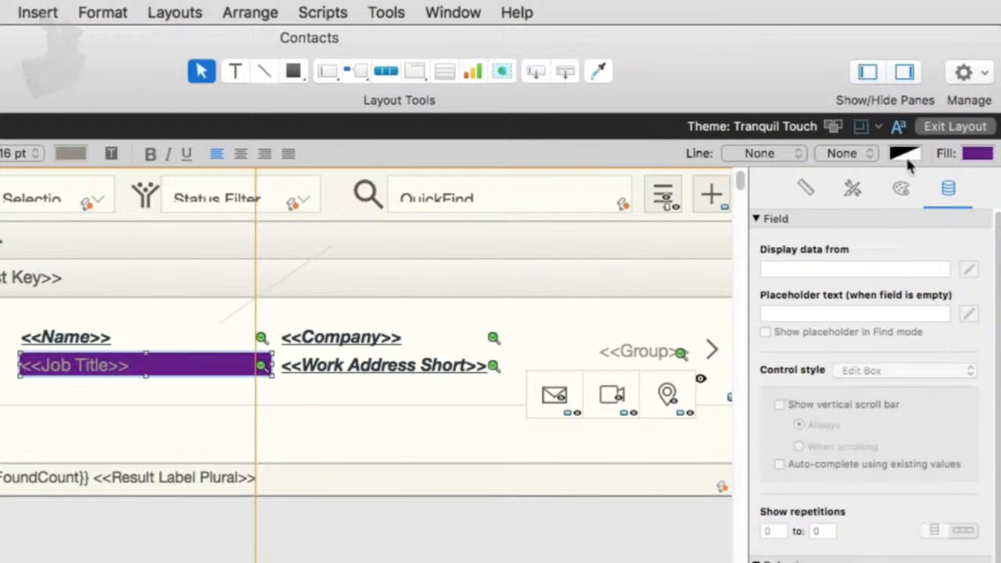
{"action": "left_click", "coordinate": [982, 154]}
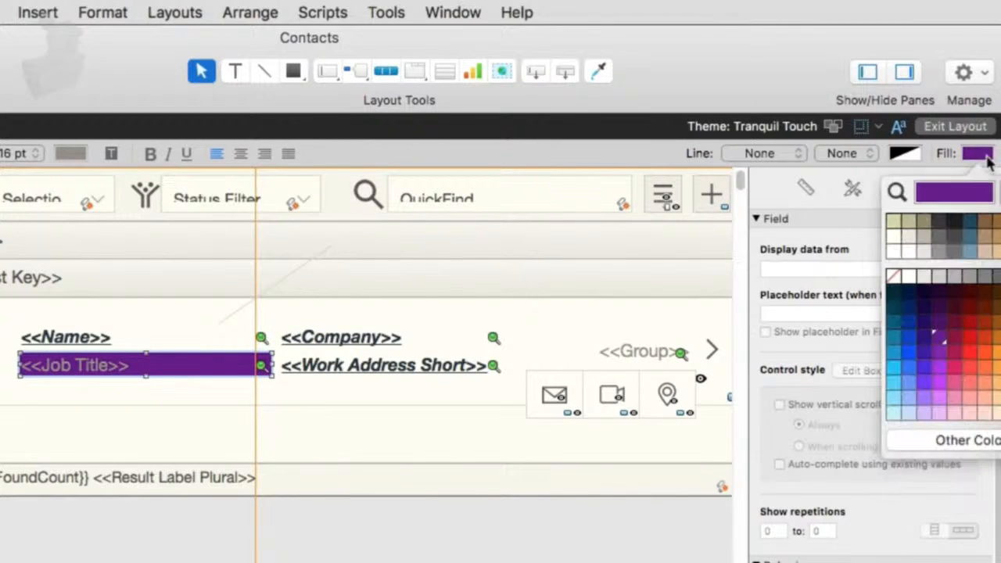
{"action": "left_click", "coordinate": [894, 278]}
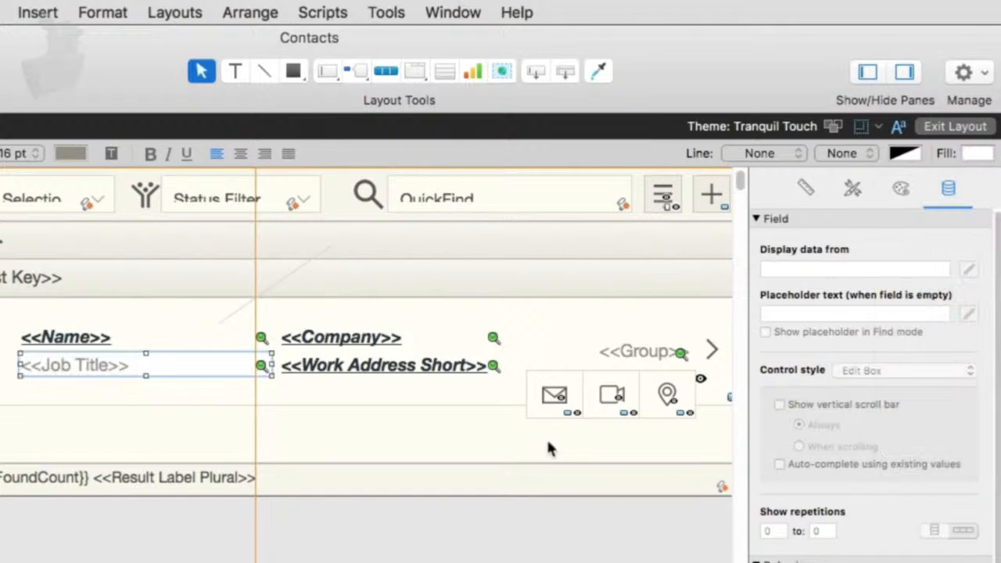
Step: Give the <<Job Title>> field a dotted, 3 pt, green border line
{"action": "left_click", "coordinate": [790, 156]}
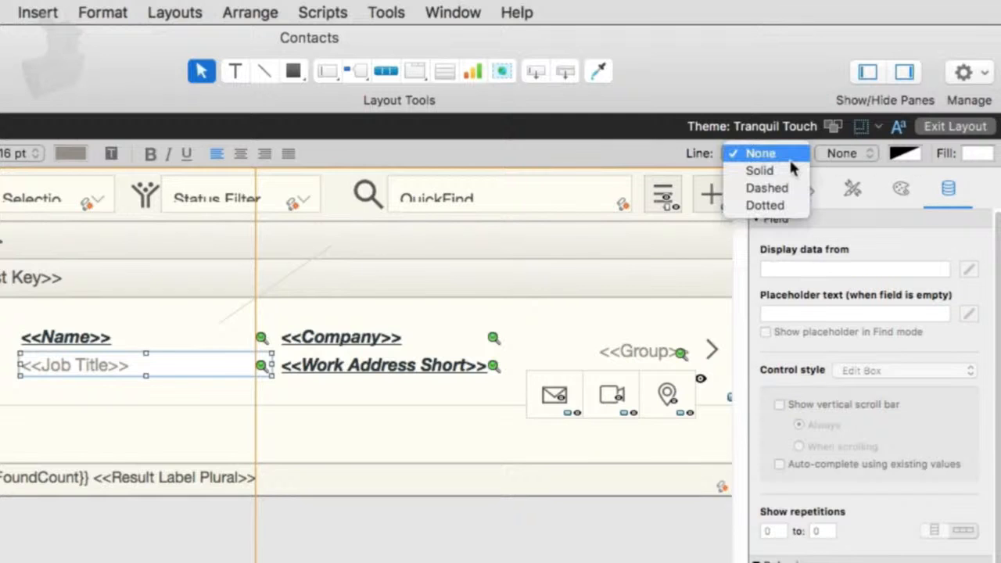
{"action": "left_click", "coordinate": [794, 205]}
{"action": "left_click", "coordinate": [844, 156]}
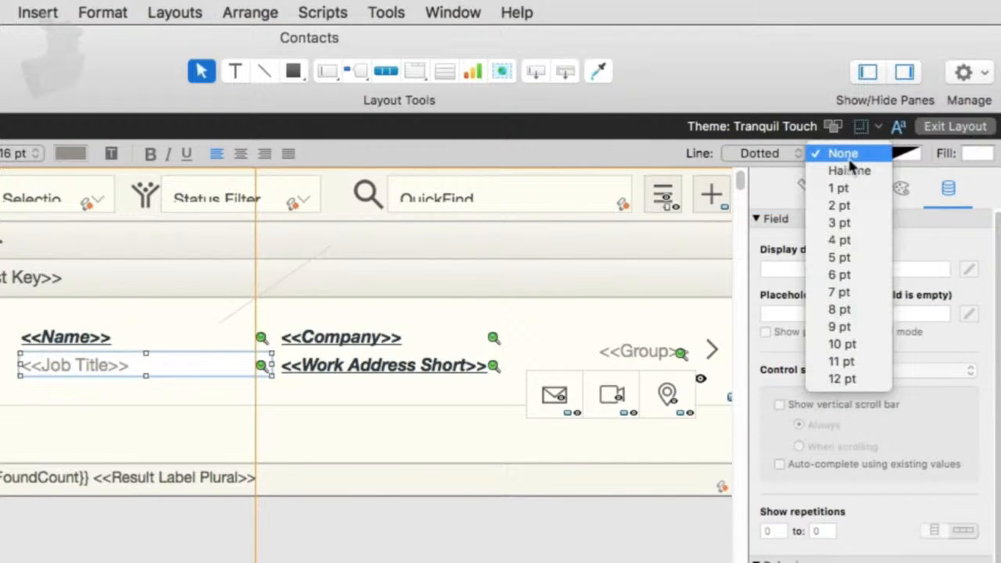
{"action": "left_click", "coordinate": [849, 222]}
{"action": "left_click", "coordinate": [475, 423]}
{"action": "left_click", "coordinate": [120, 361]}
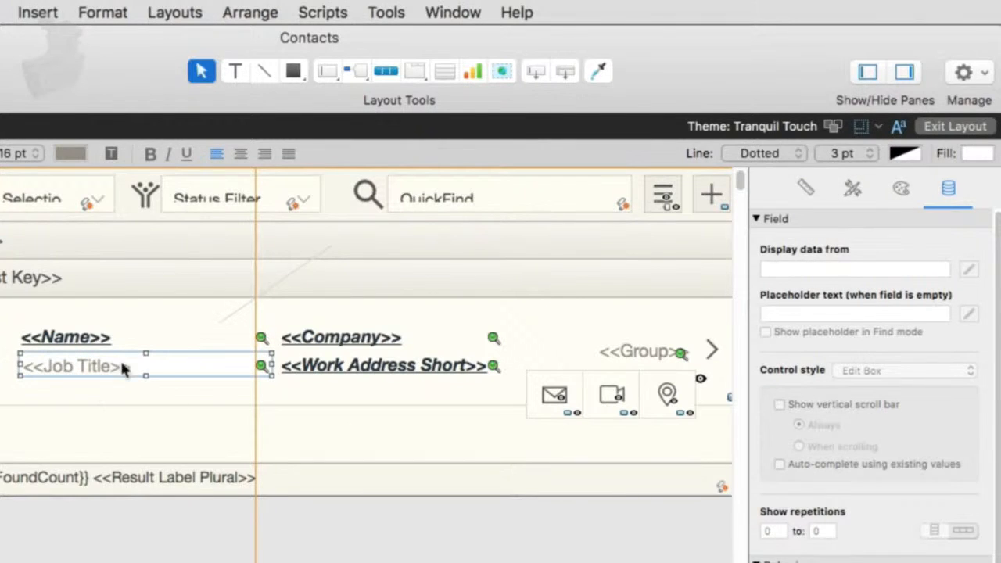
{"action": "left_click", "coordinate": [905, 154]}
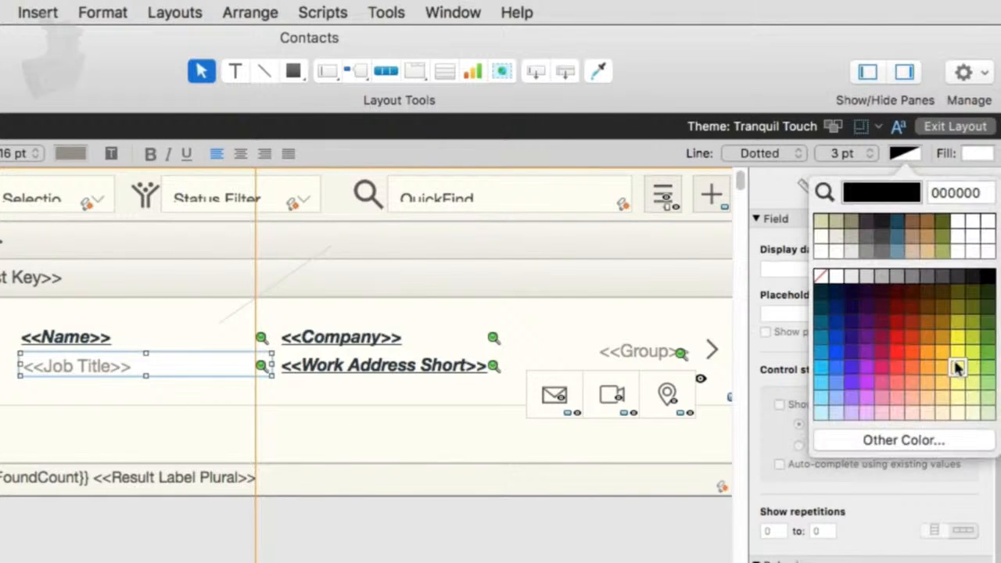
{"action": "left_click", "coordinate": [988, 356]}
{"action": "left_click", "coordinate": [418, 405]}
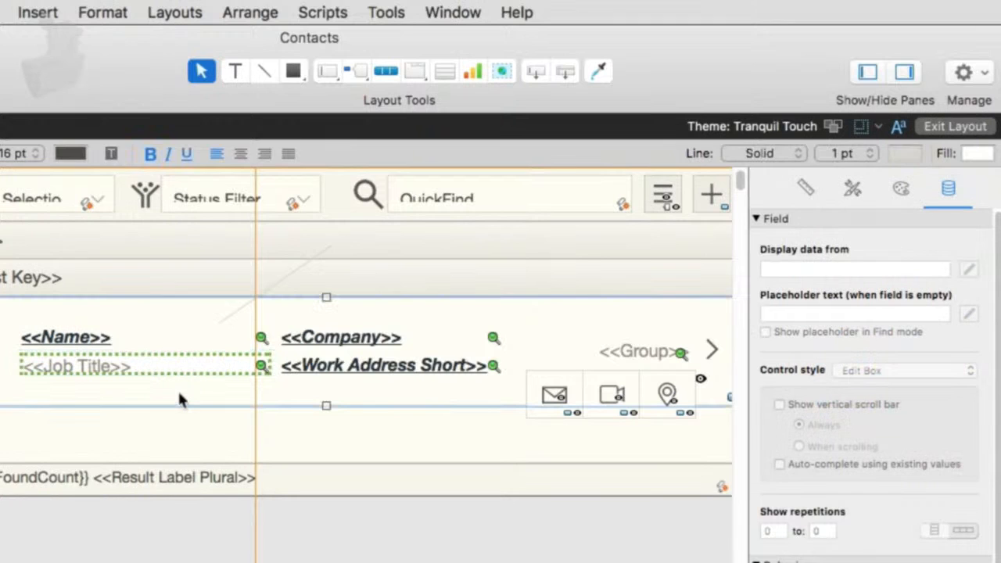